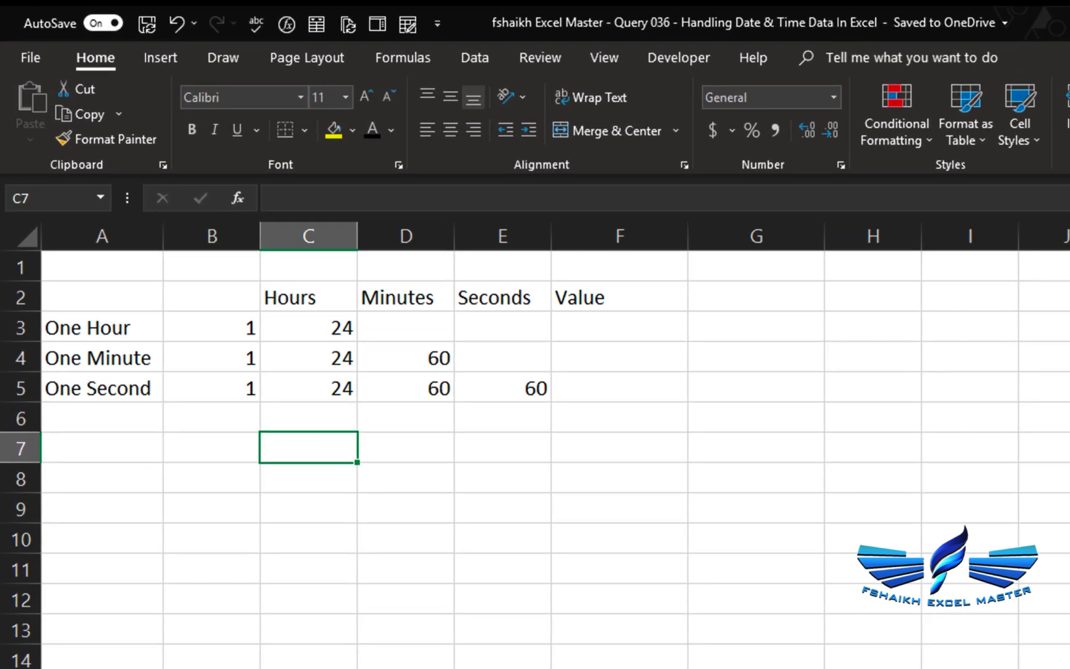
- Enter the note "1 day = 24 hrs" in cell C7
{"action": "type", "text": "1 day "}
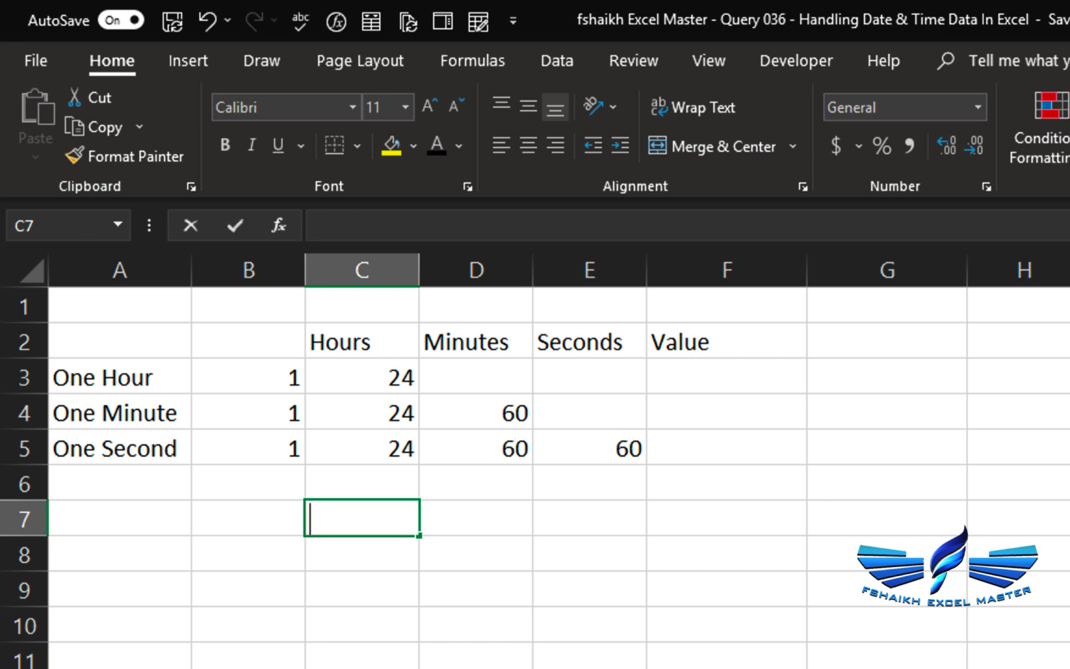
{"action": "type", "text": "= 2"}
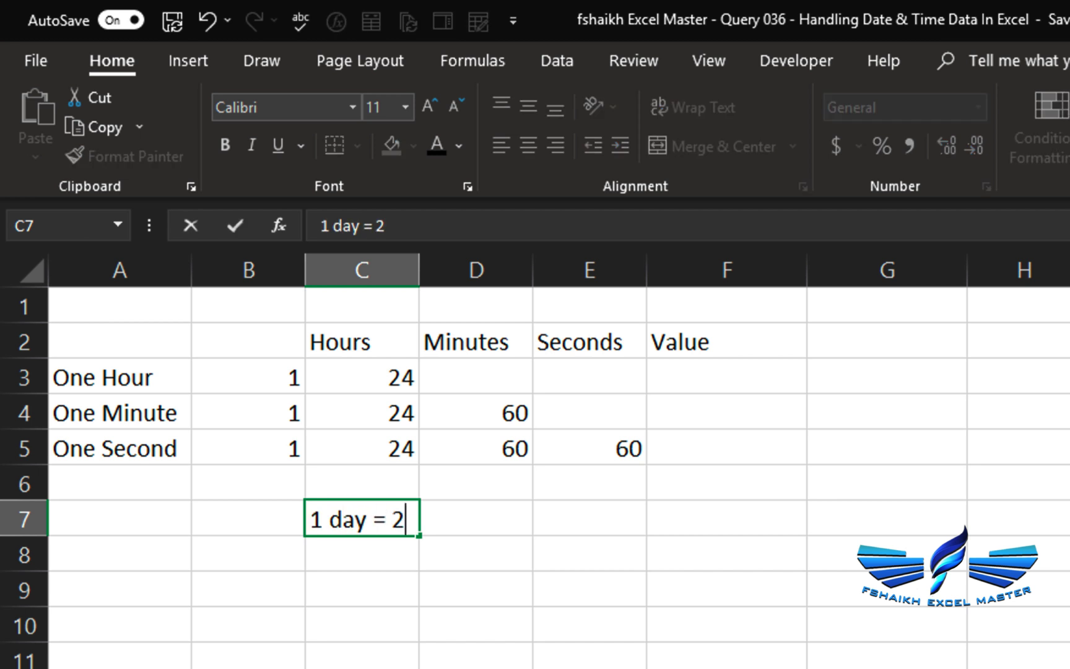
{"action": "type", "text": "4 hrs"}
{"action": "key", "text": "Return"}
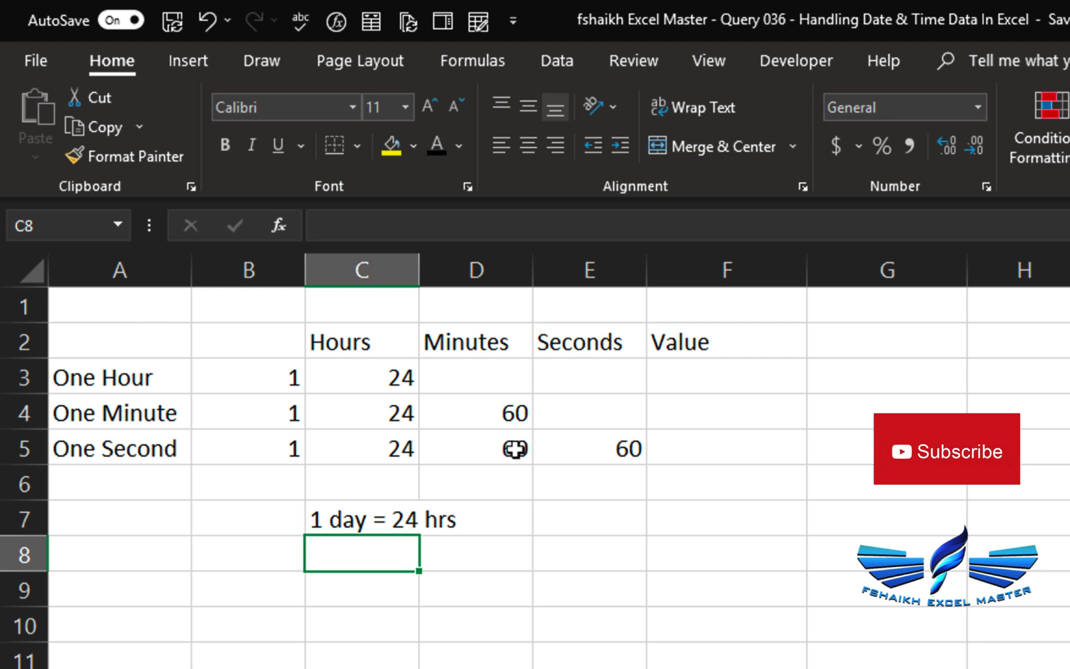
- Calculate the One Hour value in F3 by dividing the count by its hours with =B3/C3
{"action": "left_click", "coordinate": [740, 375]}
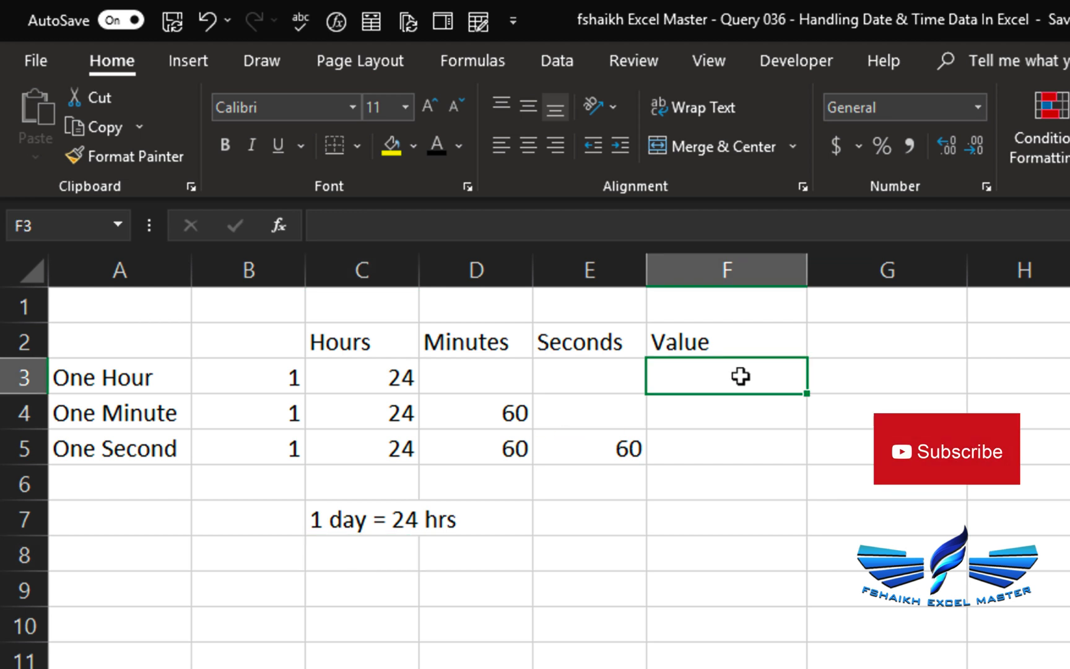
{"action": "type", "text": "="}
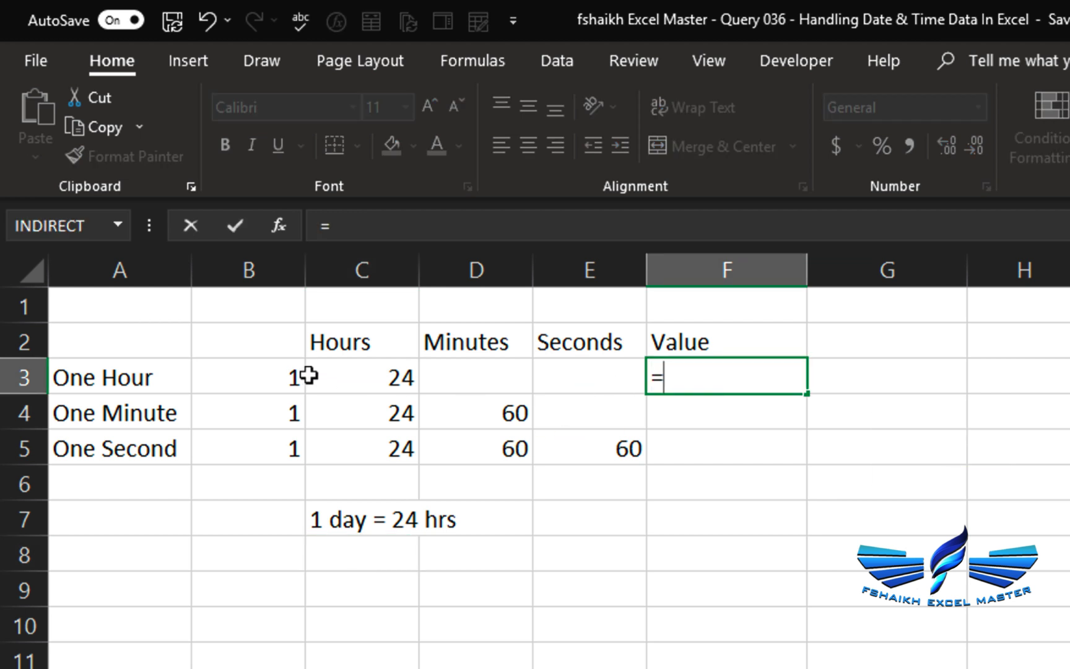
{"action": "left_click", "coordinate": [273, 375]}
{"action": "type", "text": "/"}
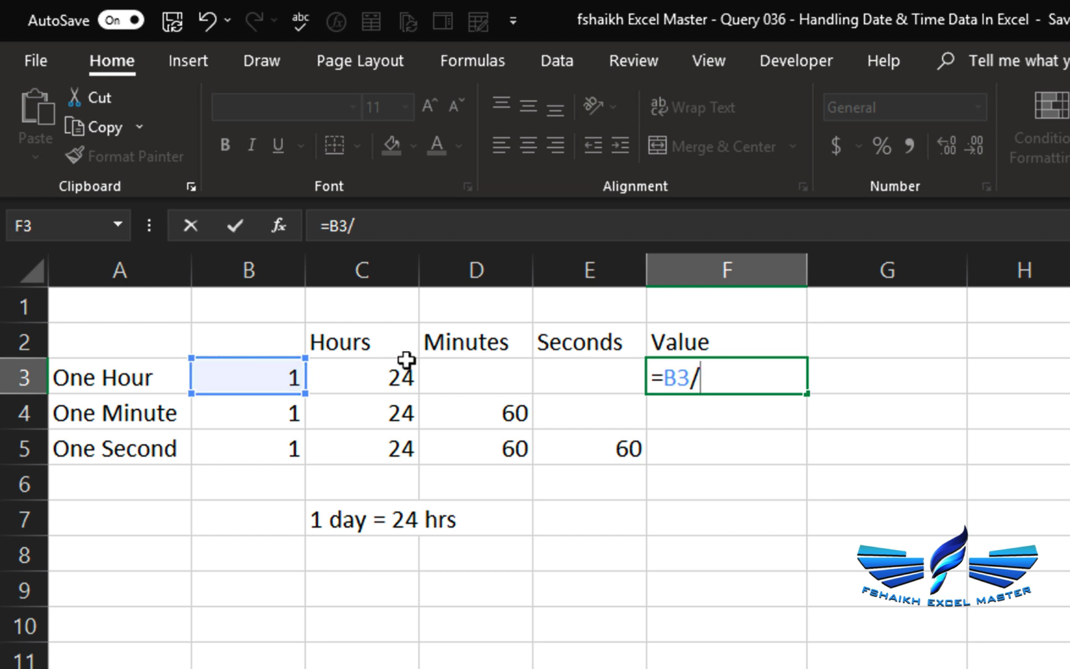
{"action": "left_click", "coordinate": [372, 383]}
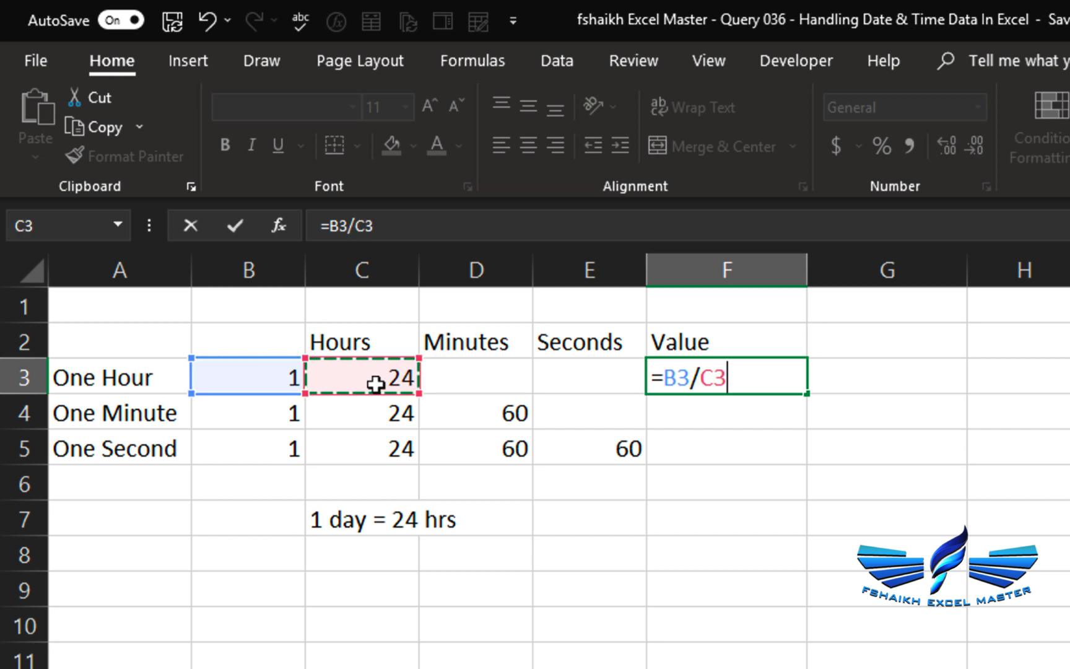
{"action": "key", "text": "Return"}
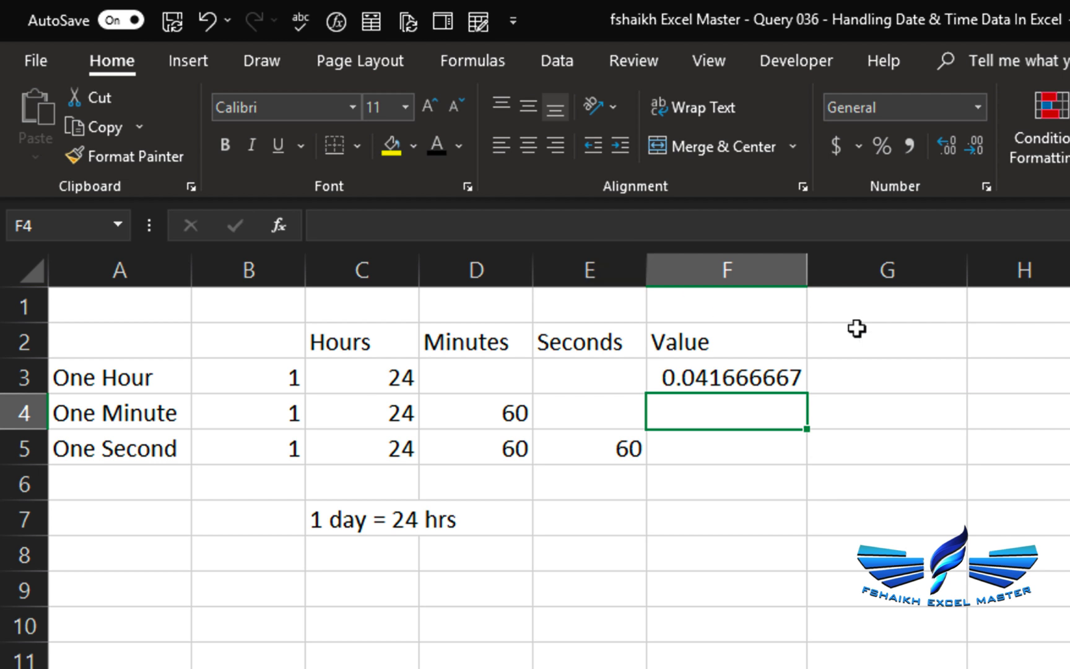
- Multiply the One Hour value by 2 in G3 with the formula =F3*2
{"action": "left_click", "coordinate": [861, 377]}
{"action": "type", "text": "="}
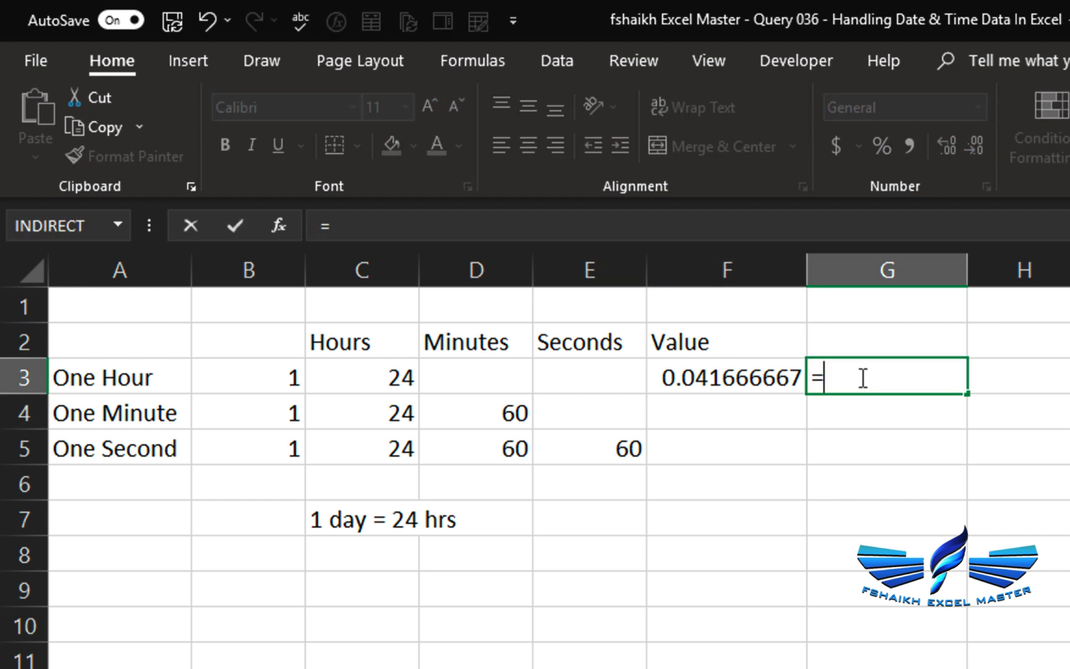
{"action": "left_click", "coordinate": [743, 378]}
{"action": "type", "text": "*2"}
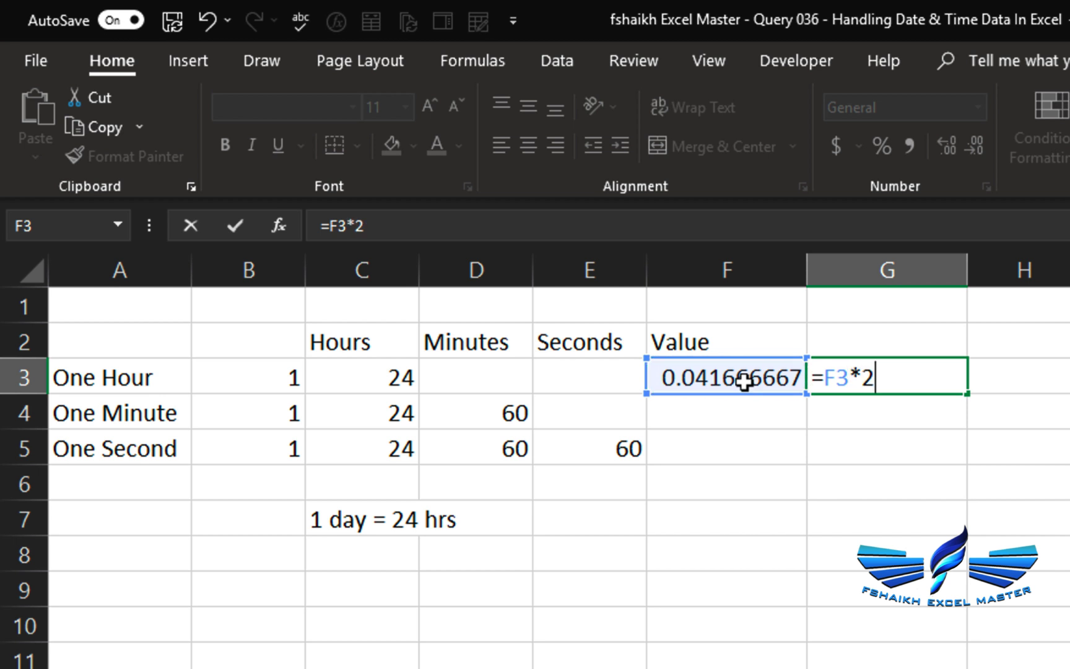
{"action": "key", "text": "Return"}
- Change the multiplier in the G3 formula to 12 so it reads =F3*12
{"action": "left_click", "coordinate": [916, 380]}
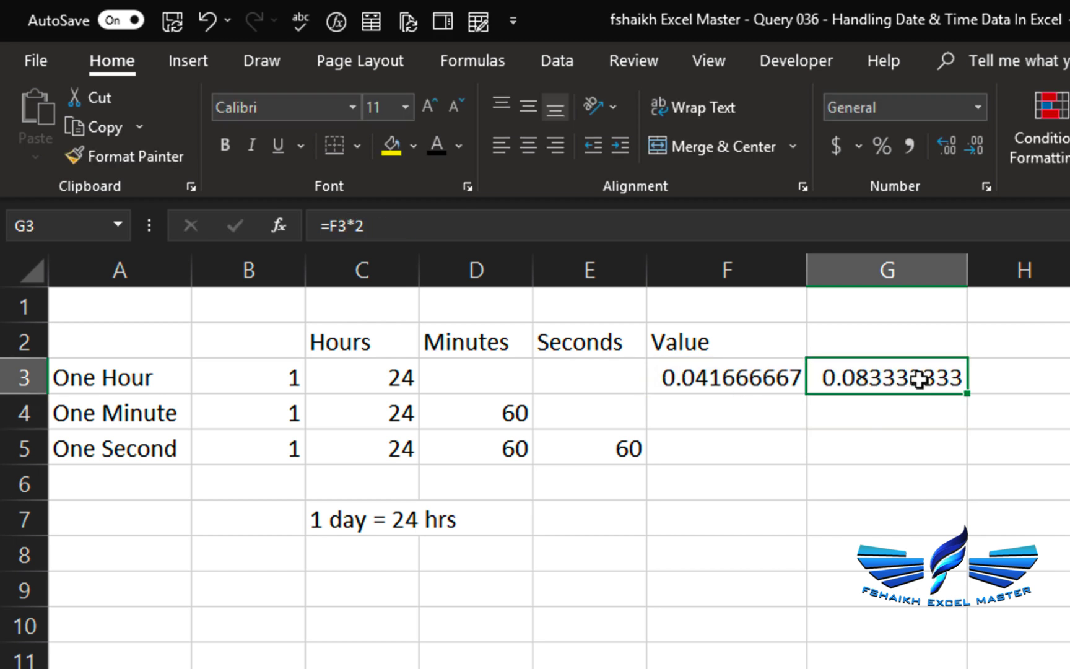
{"action": "left_click", "coordinate": [569, 221]}
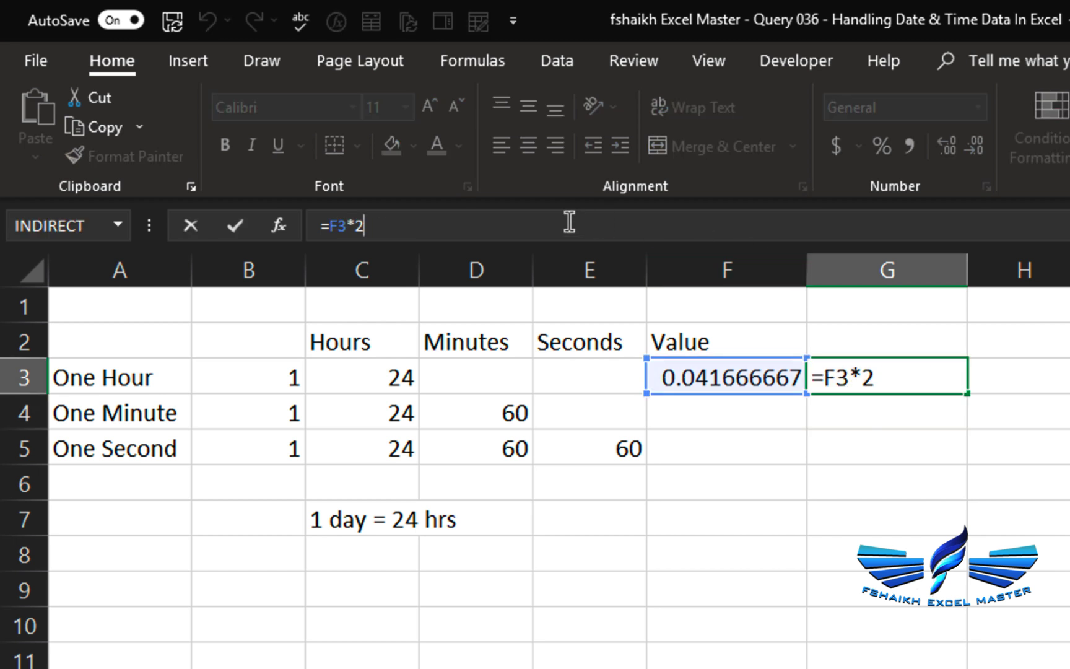
{"action": "key", "text": "BackSpace"}
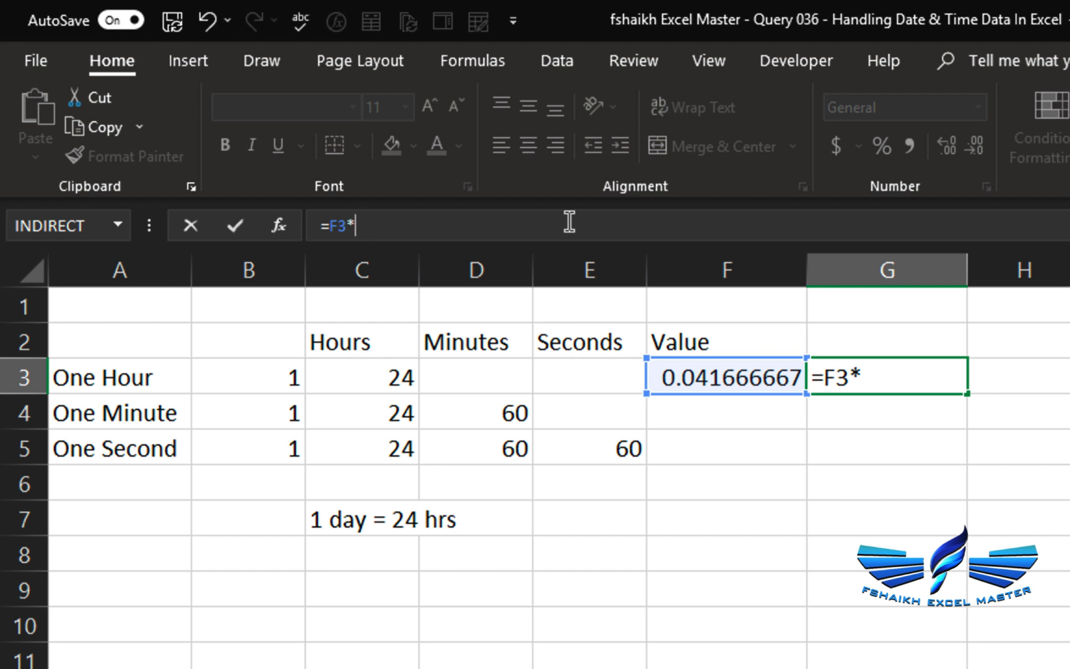
{"action": "type", "text": "12"}
{"action": "key", "text": "Return"}
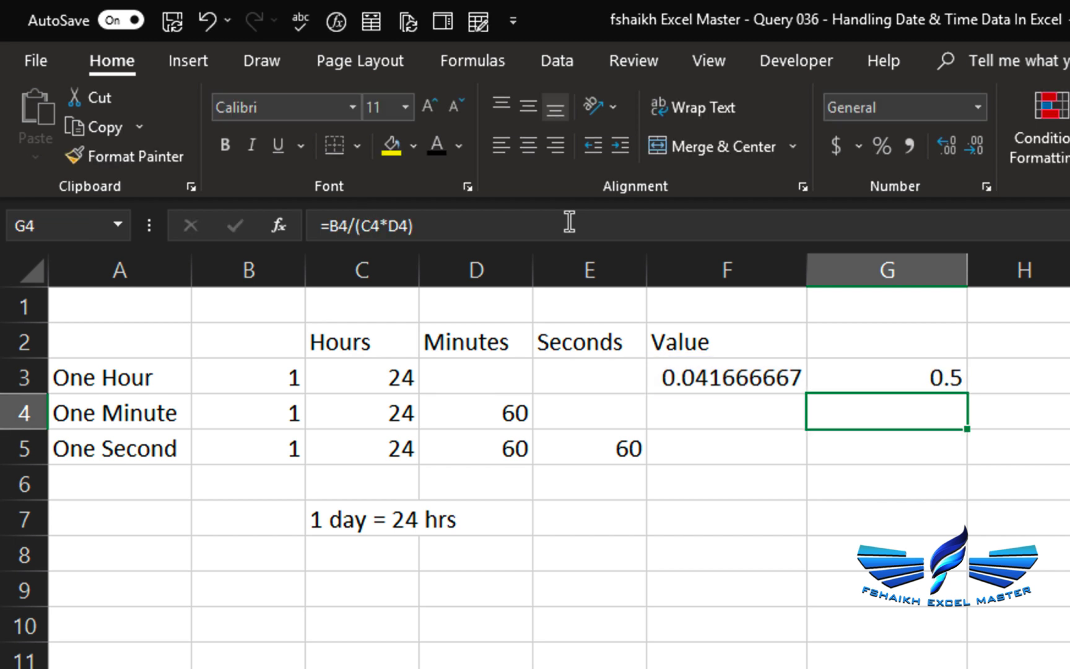
- Format cell G3 as Time using the 1:30 PM type
{"action": "left_click", "coordinate": [871, 377]}
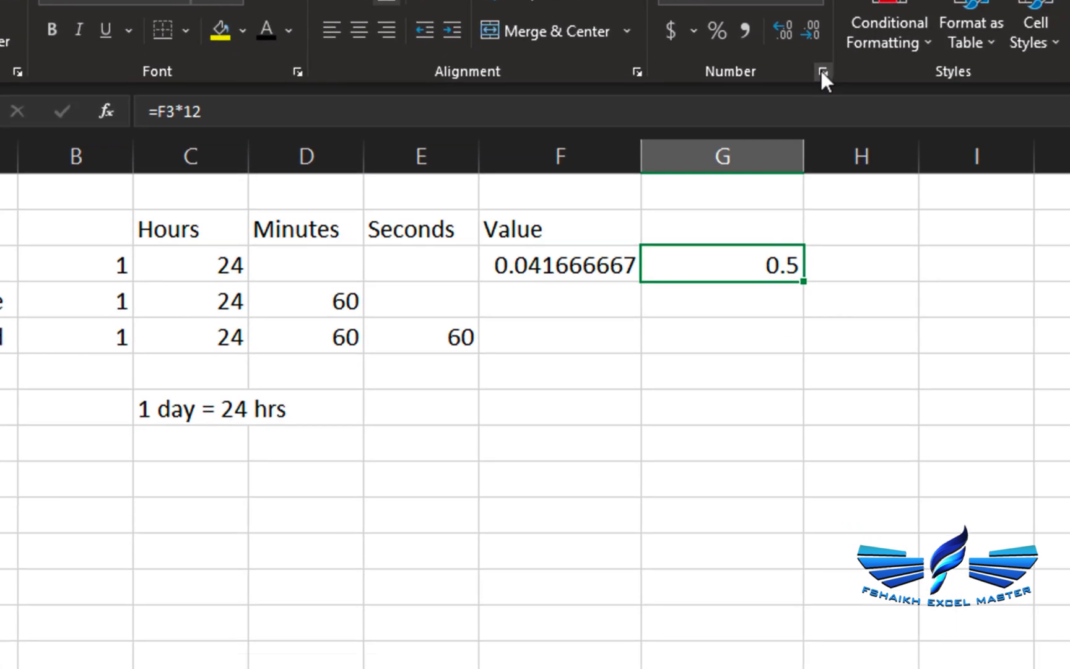
{"action": "left_click", "coordinate": [822, 72]}
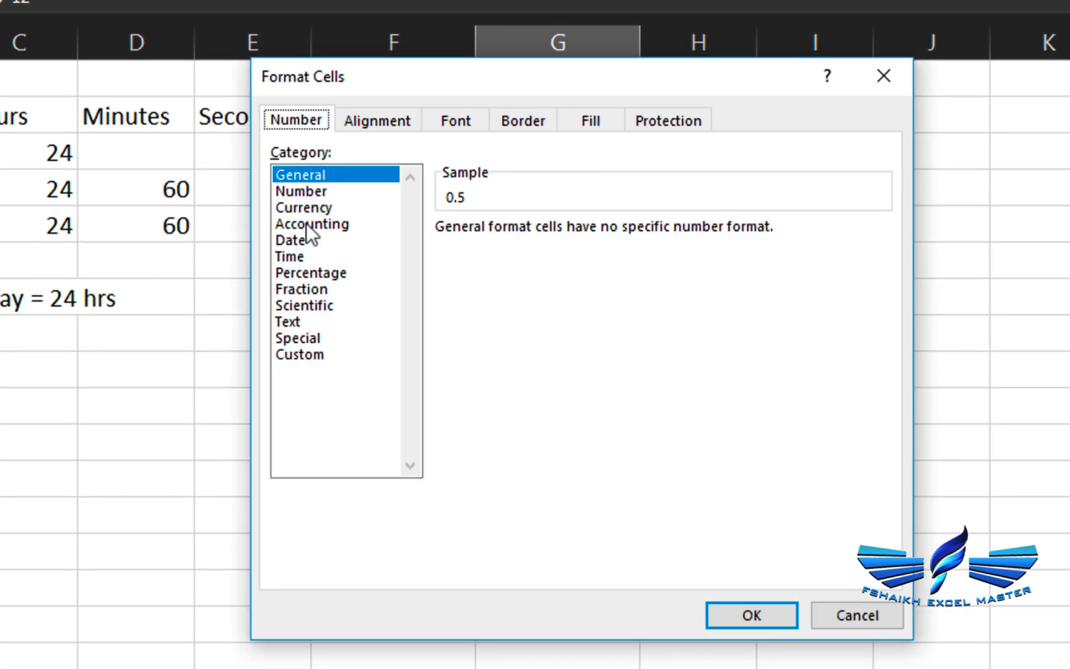
{"action": "left_click", "coordinate": [291, 257]}
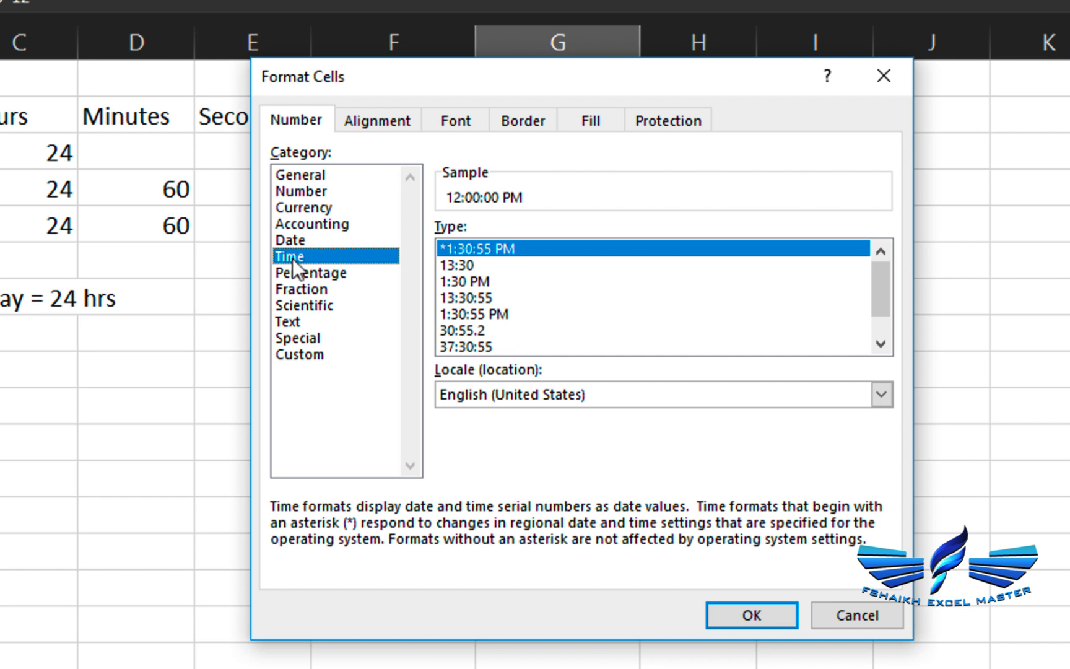
{"action": "left_click", "coordinate": [467, 264]}
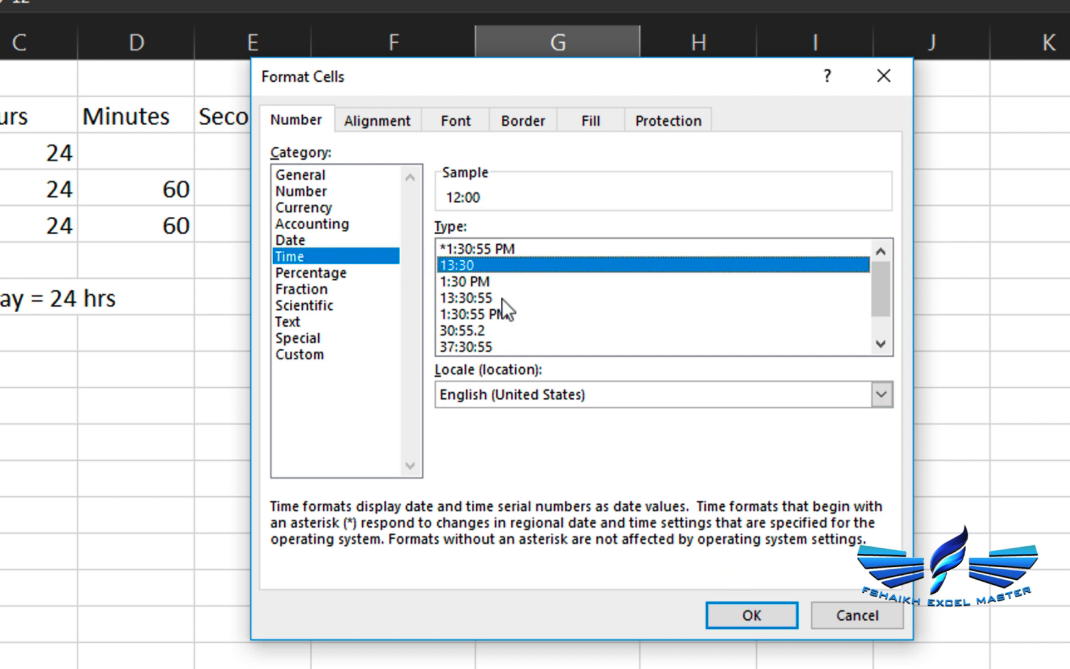
{"action": "left_click", "coordinate": [465, 282]}
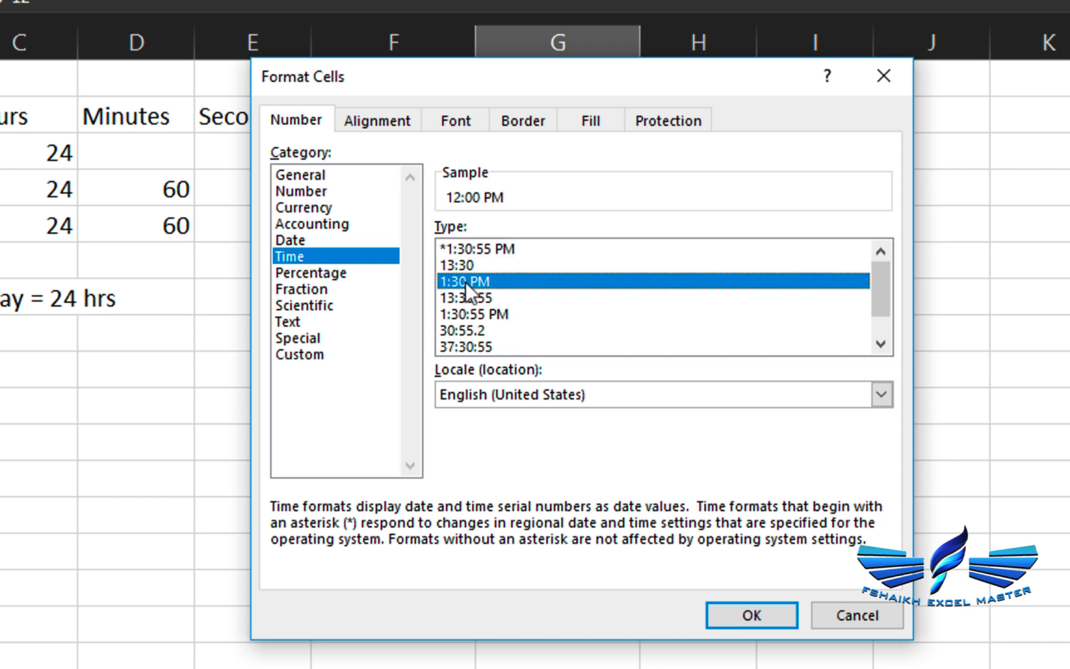
{"action": "left_click", "coordinate": [746, 612]}
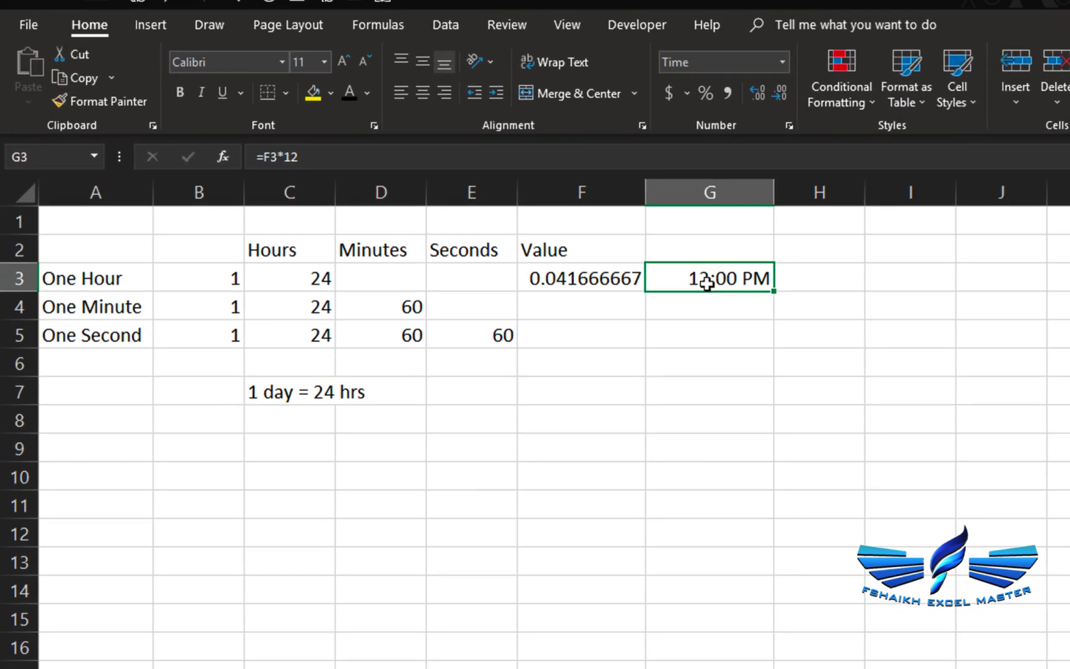
- Change the G3 formula to multiply the One Hour value by 16 with =F3*16
{"action": "double_click", "coordinate": [707, 282]}
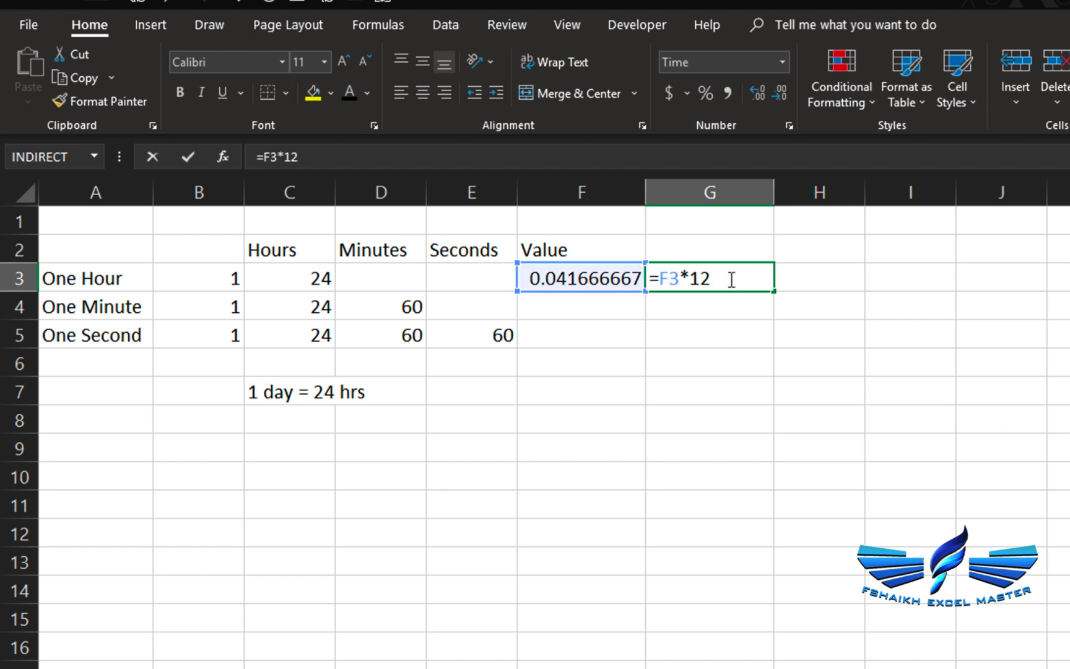
{"action": "key", "text": "BackSpace"}
{"action": "key", "text": "BackSpace"}
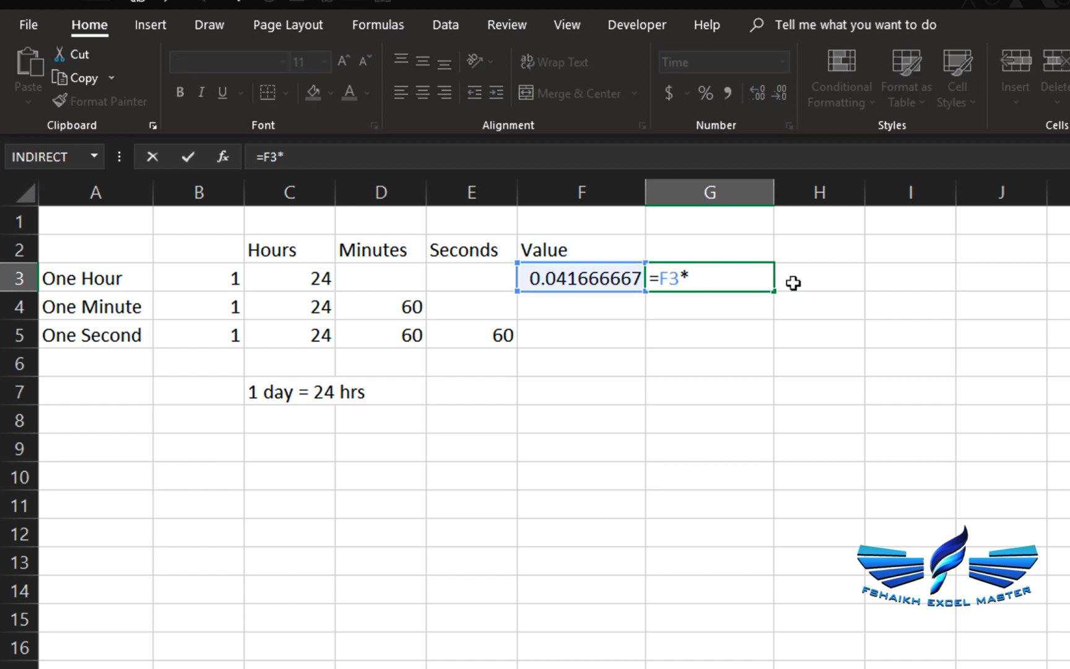
{"action": "type", "text": "16"}
{"action": "key", "text": "Return"}
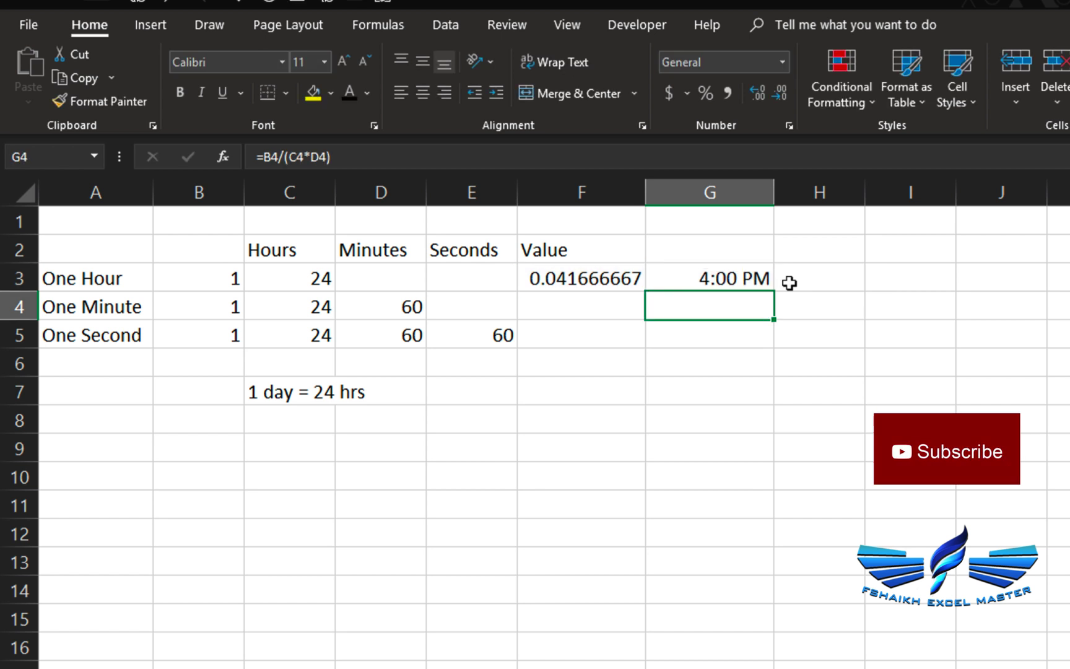
{"action": "left_click", "coordinate": [759, 284]}
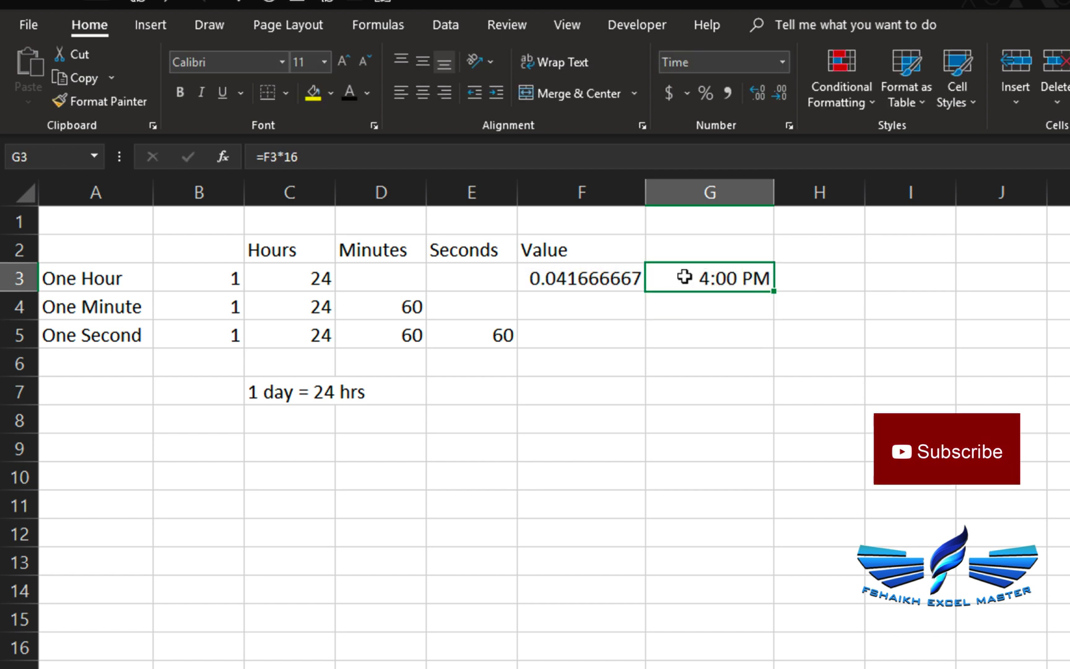
- Insert a blank column between the Seconds and Value columns
{"action": "left_click", "coordinate": [604, 273]}
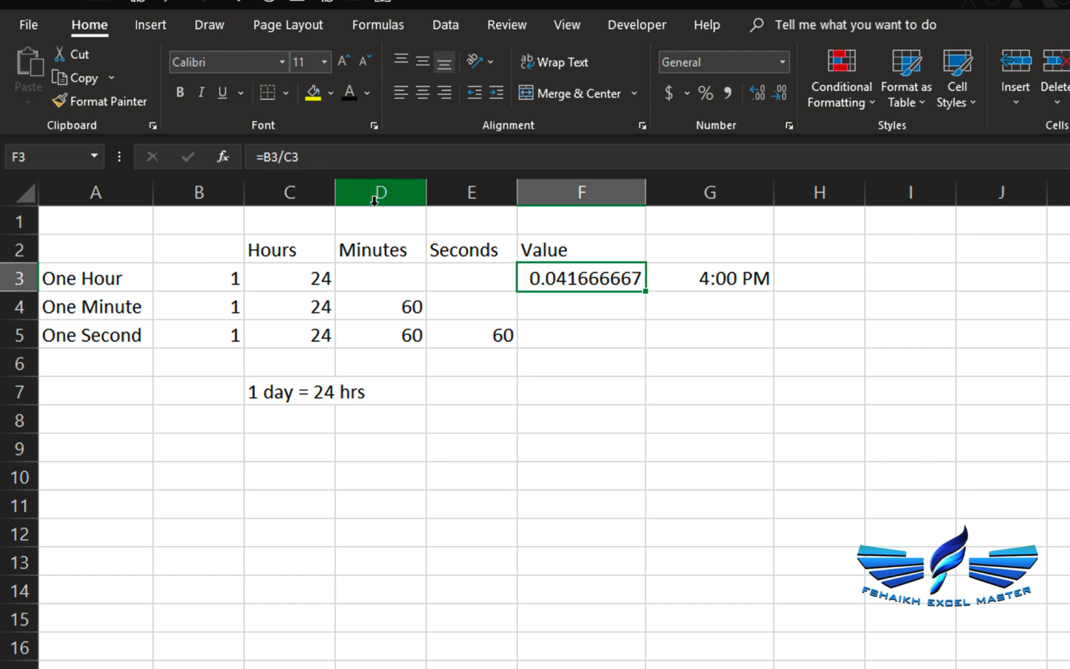
{"action": "left_click", "coordinate": [612, 299]}
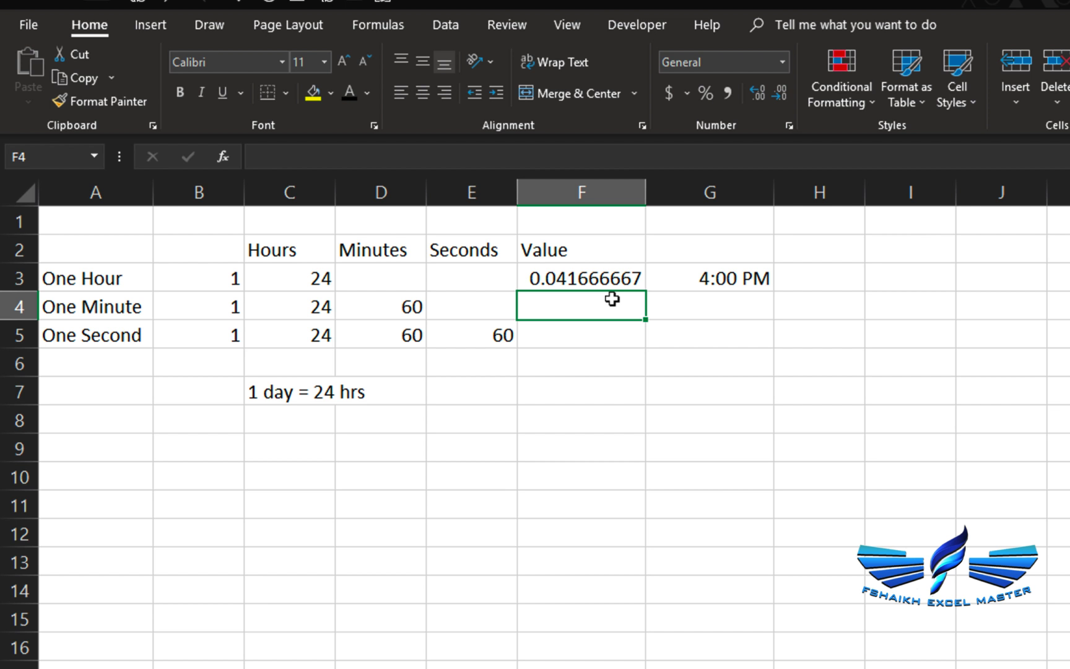
{"action": "right_click", "coordinate": [585, 192]}
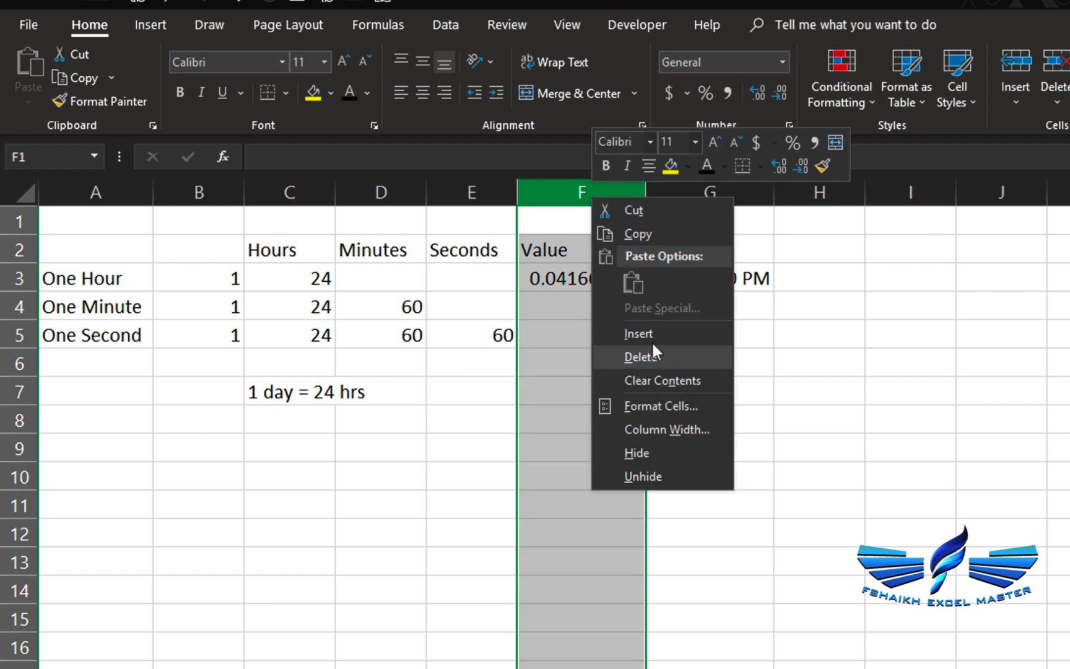
{"action": "left_click", "coordinate": [637, 332]}
- Calculate the minutes in a day in F4 of the One Minute row with =C4*D4
{"action": "left_click", "coordinate": [550, 309]}
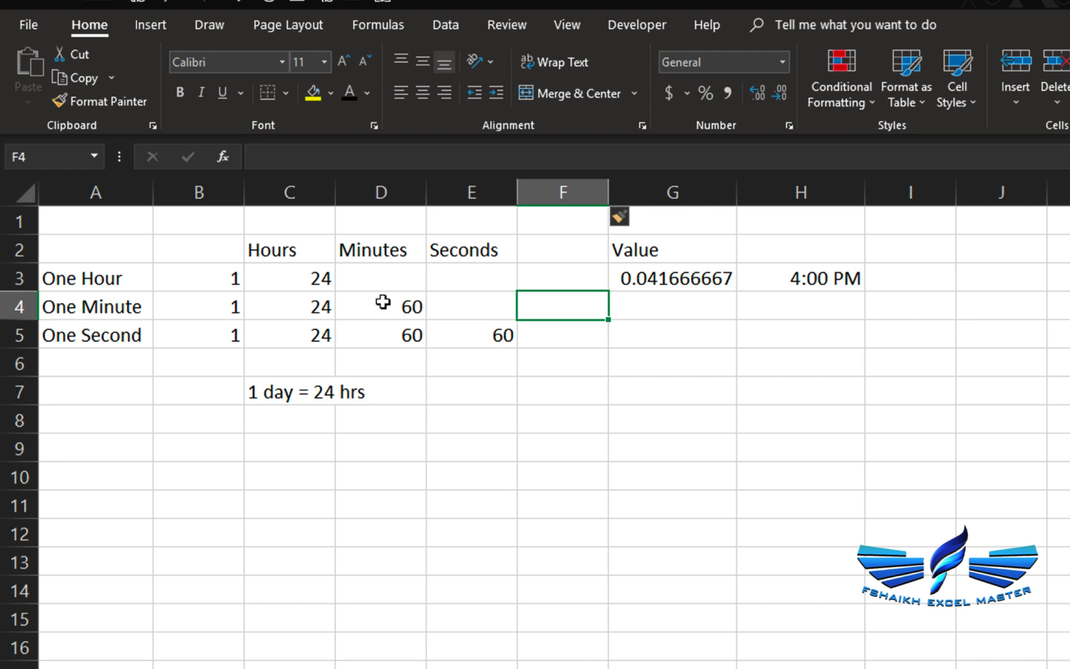
{"action": "type", "text": "="}
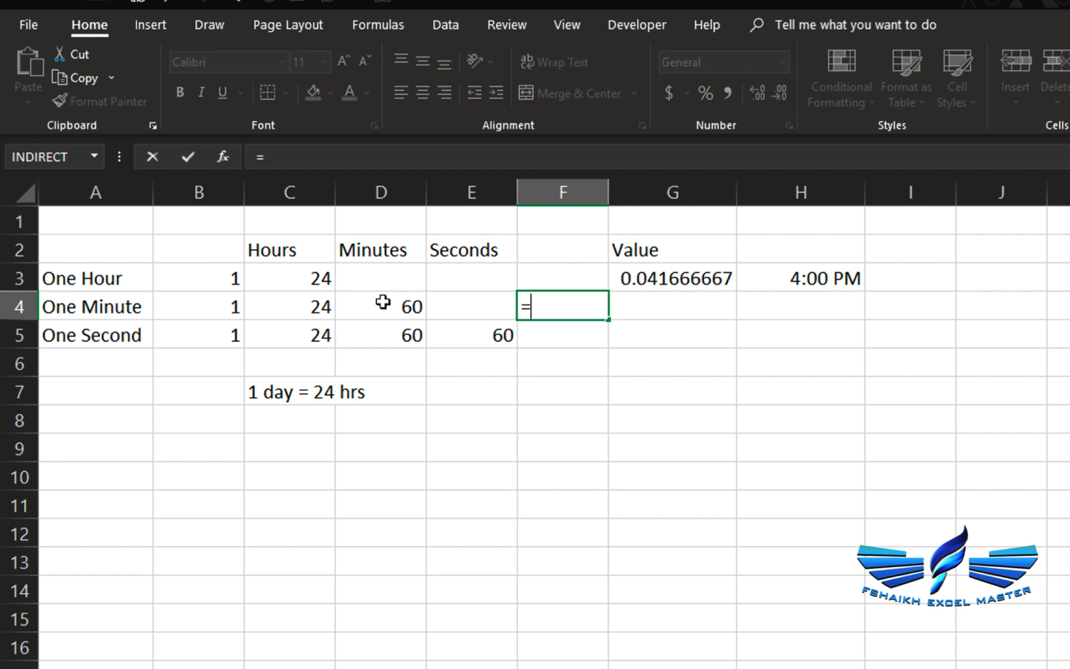
{"action": "left_click", "coordinate": [319, 305]}
{"action": "type", "text": "*"}
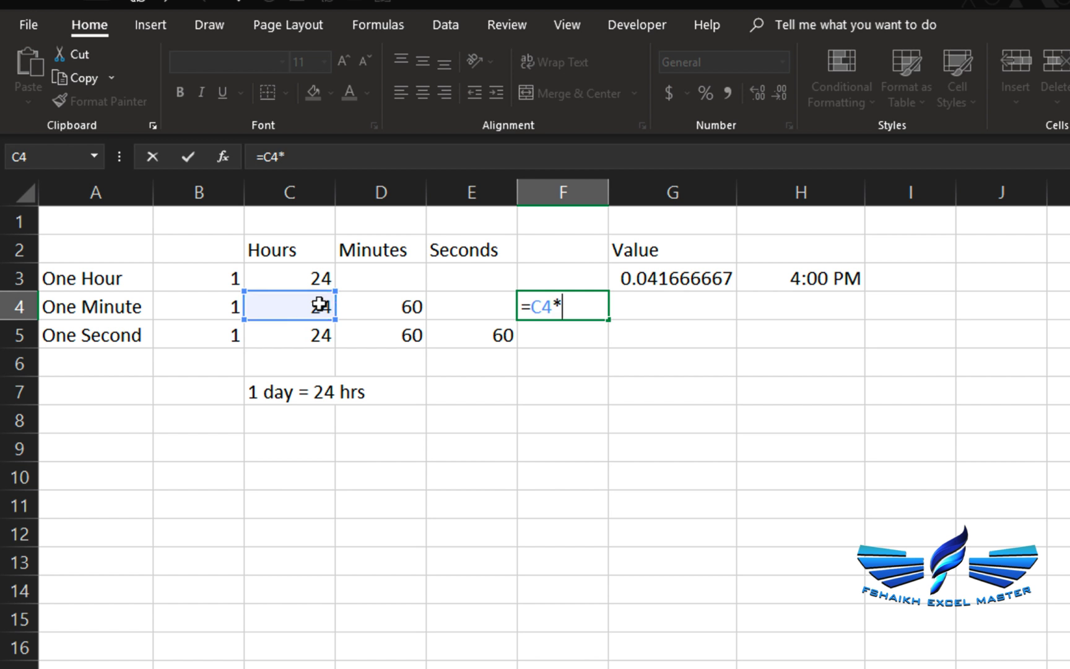
{"action": "left_click", "coordinate": [396, 301]}
{"action": "key", "text": "Return"}
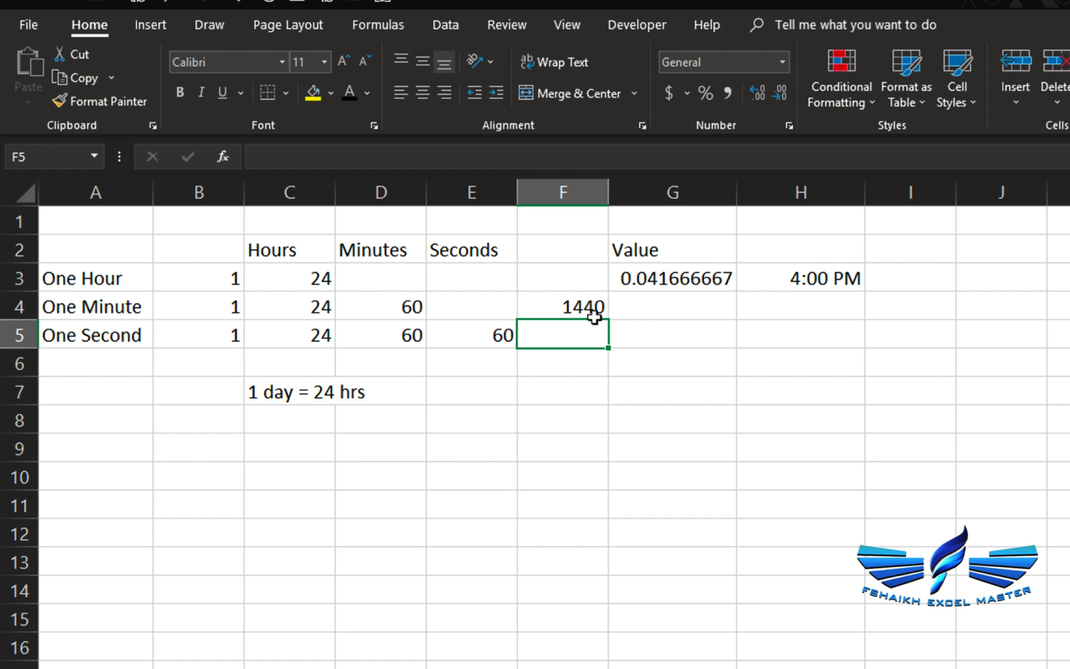
- Calculate the One Minute value in G4 with the formula =B4/F4
{"action": "left_click", "coordinate": [645, 310]}
{"action": "type", "text": "="}
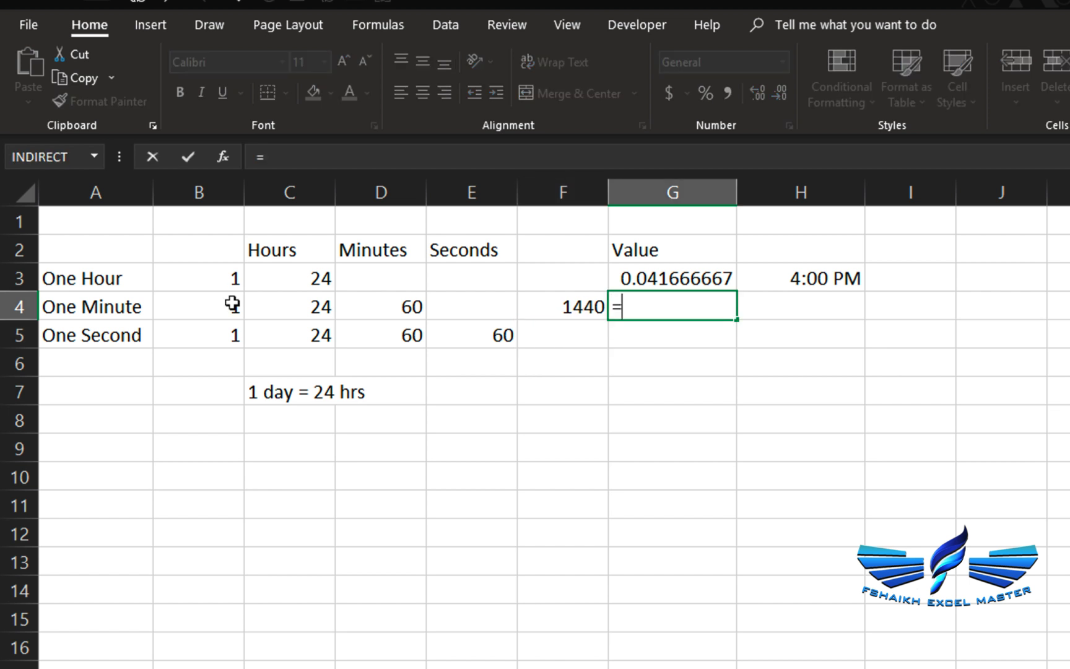
{"action": "left_click", "coordinate": [231, 304]}
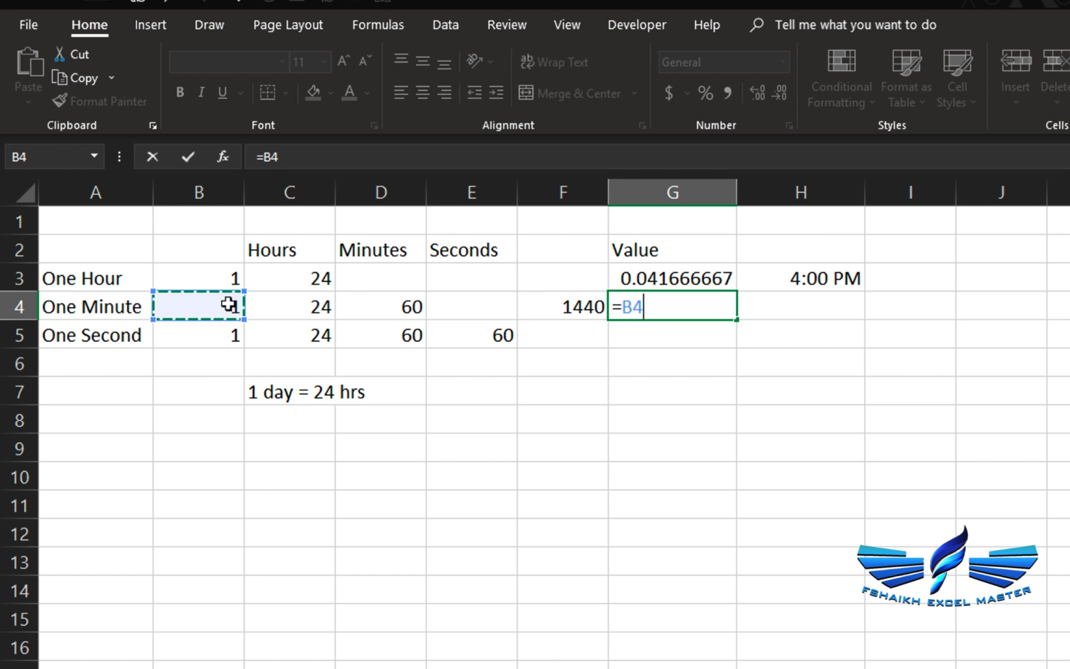
{"action": "type", "text": "/"}
{"action": "left_click", "coordinate": [556, 303]}
{"action": "key", "text": "Return"}
{"action": "left_click", "coordinate": [693, 316]}
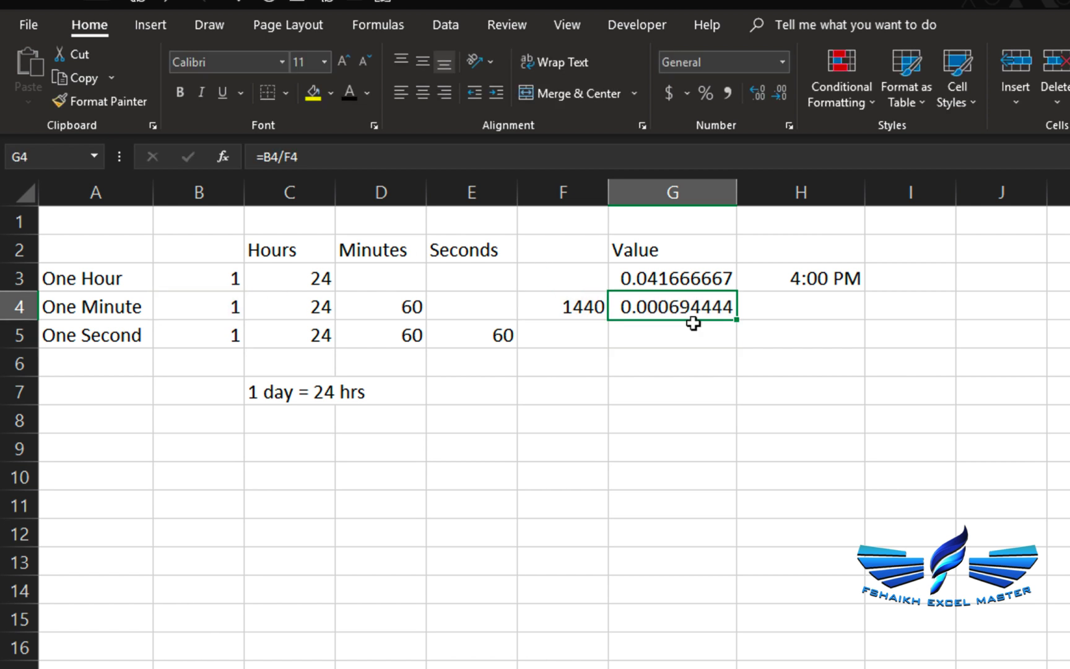
- Copy the F4 multiplication formula down to F5 in the One Second row
{"action": "left_click", "coordinate": [584, 308]}
{"action": "left_click_drag", "start_coordinate": [606, 317], "coordinate": [608, 346]}
{"action": "left_click", "coordinate": [583, 335]}
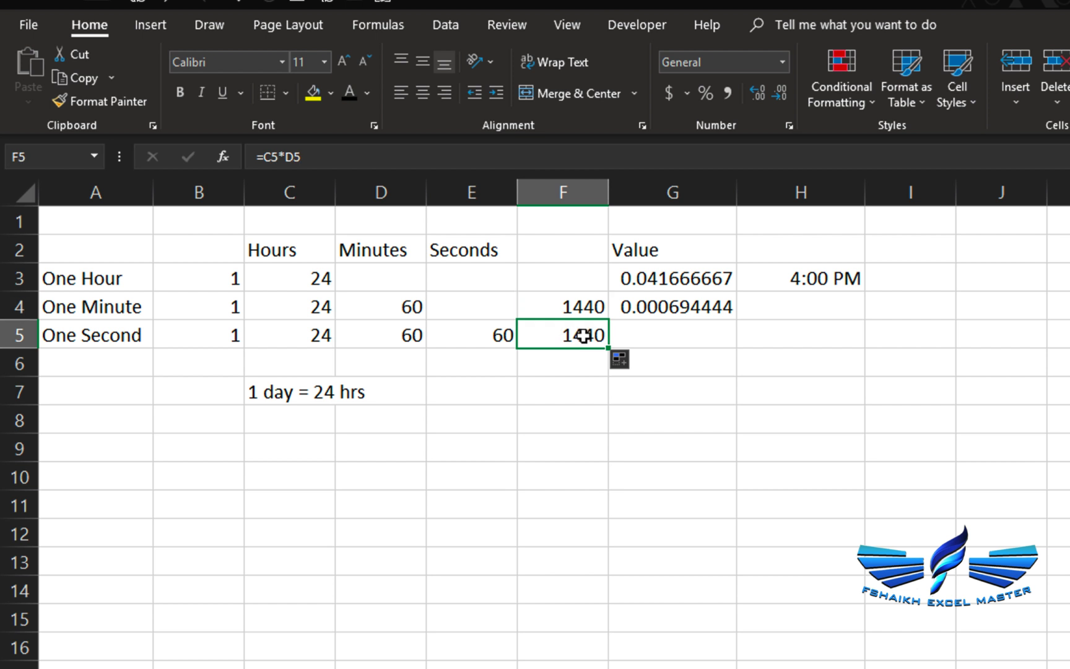
- Extend the One Second row's formula in F5 to multiply hours, minutes and seconds as =C5*D5*E5
{"action": "double_click", "coordinate": [583, 335]}
{"action": "type", "text": "*"}
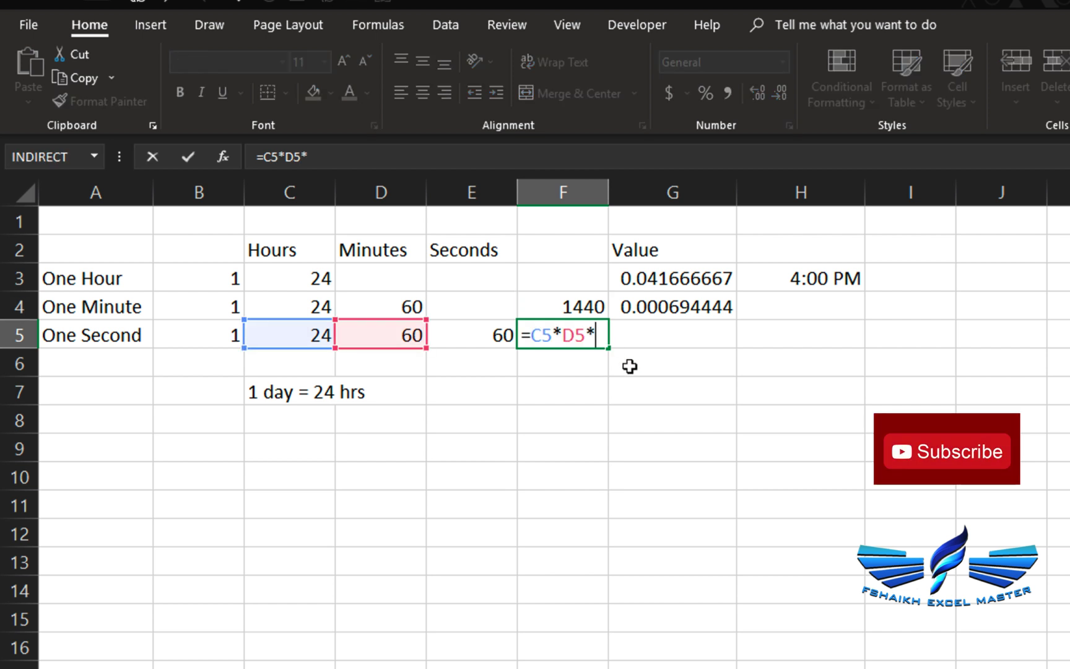
{"action": "left_click", "coordinate": [468, 334]}
{"action": "key", "text": "Return"}
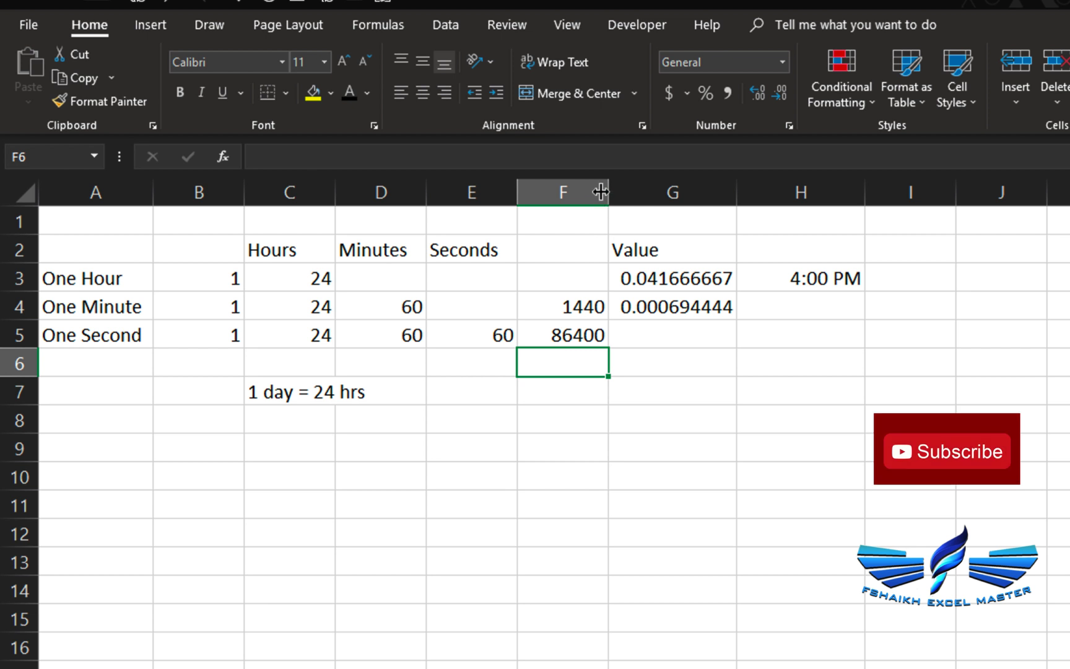
- Calculate the One Second value in G5 with the formula =B5/F5
{"action": "left_click", "coordinate": [637, 328]}
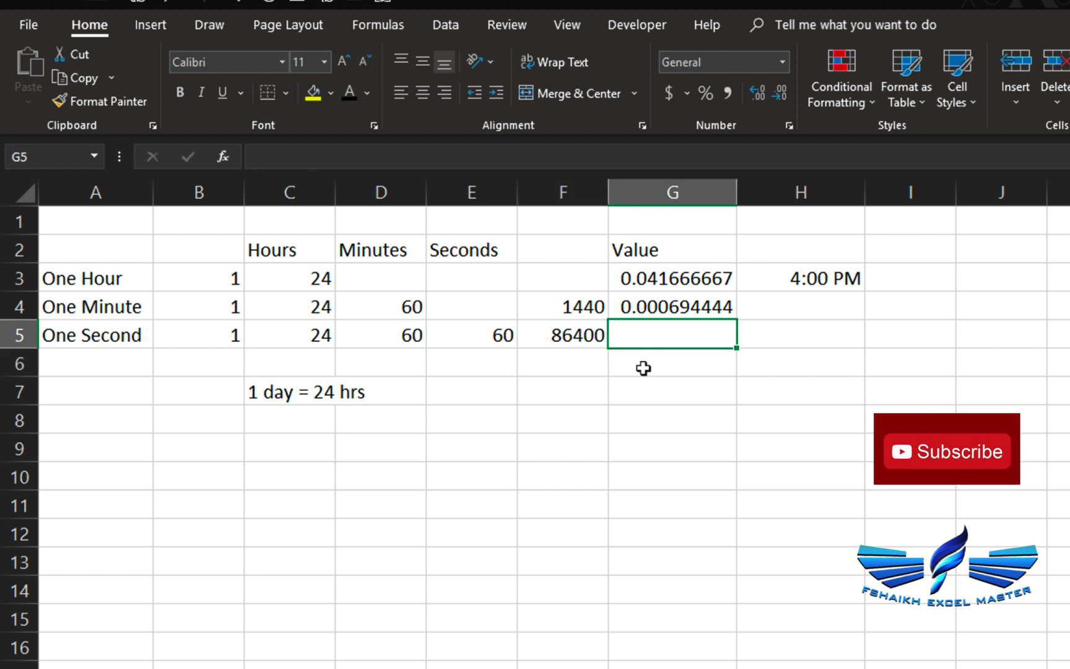
{"action": "type", "text": "="}
{"action": "key", "text": "Left"}
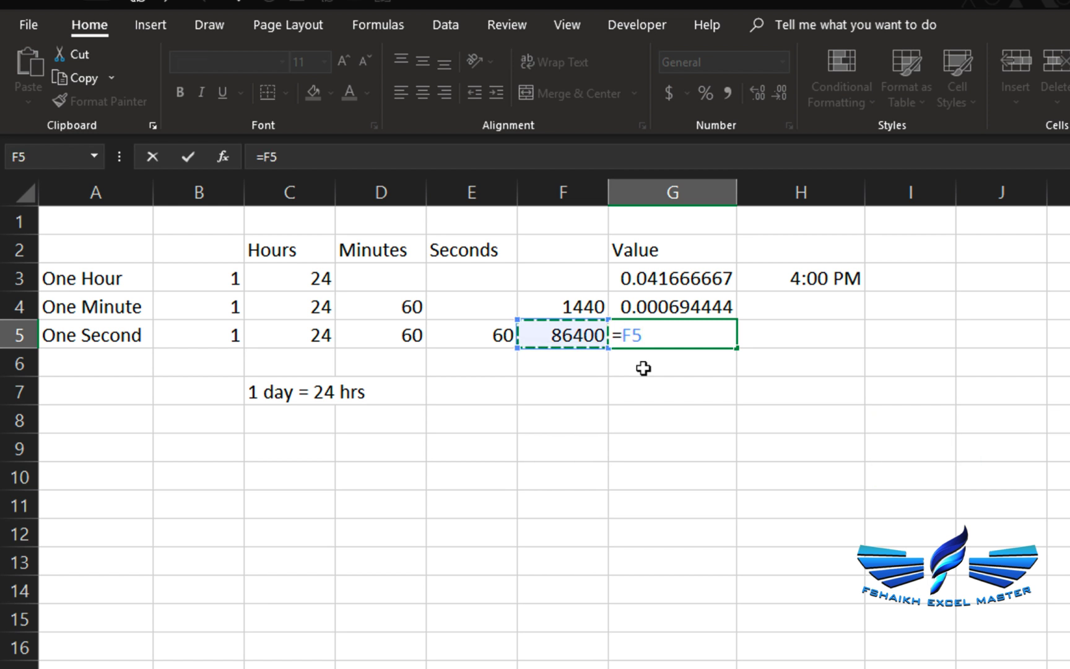
{"action": "left_click", "coordinate": [221, 332]}
{"action": "type", "text": "/"}
{"action": "left_click", "coordinate": [567, 338]}
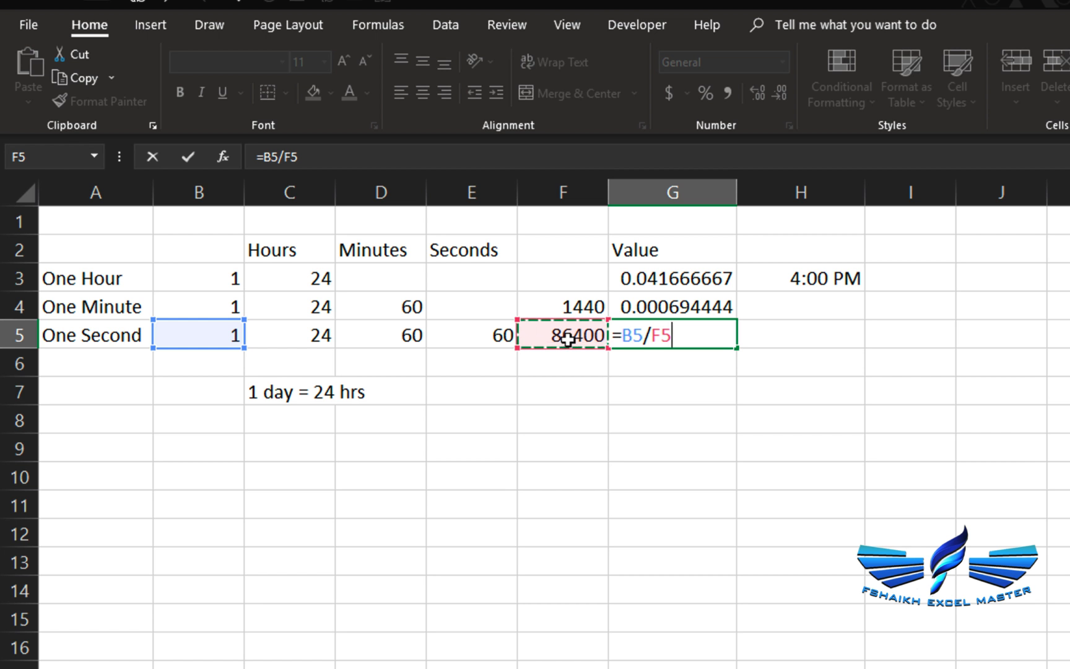
{"action": "key", "text": "Return"}
- Format the One Second value in G5 as Number with nine decimal places
{"action": "left_click", "coordinate": [678, 343]}
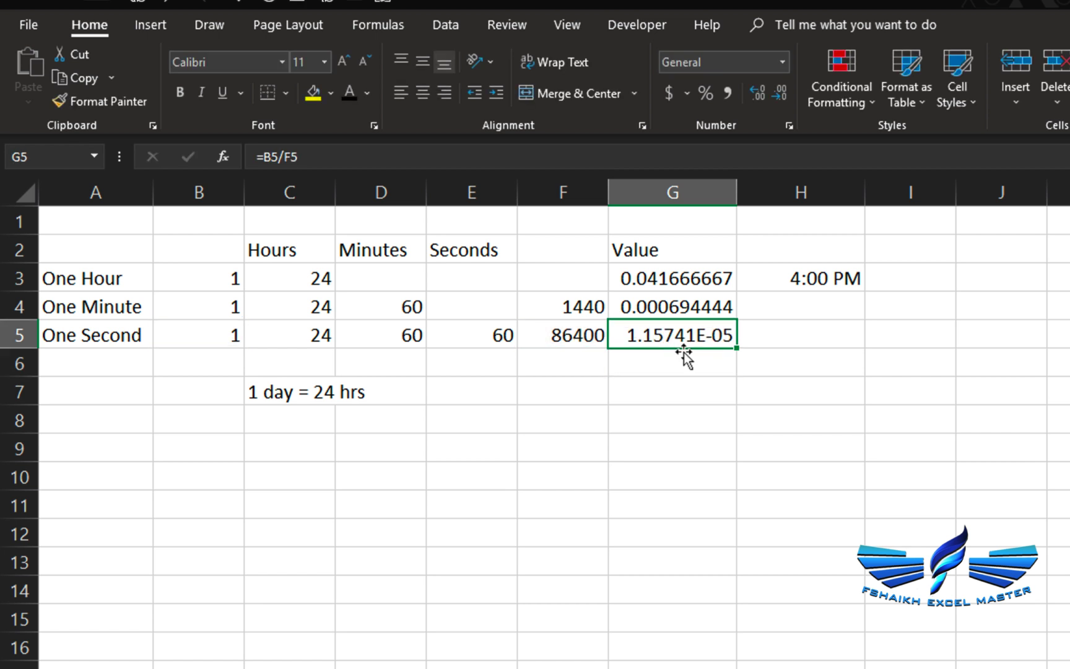
{"action": "left_click", "coordinate": [783, 62]}
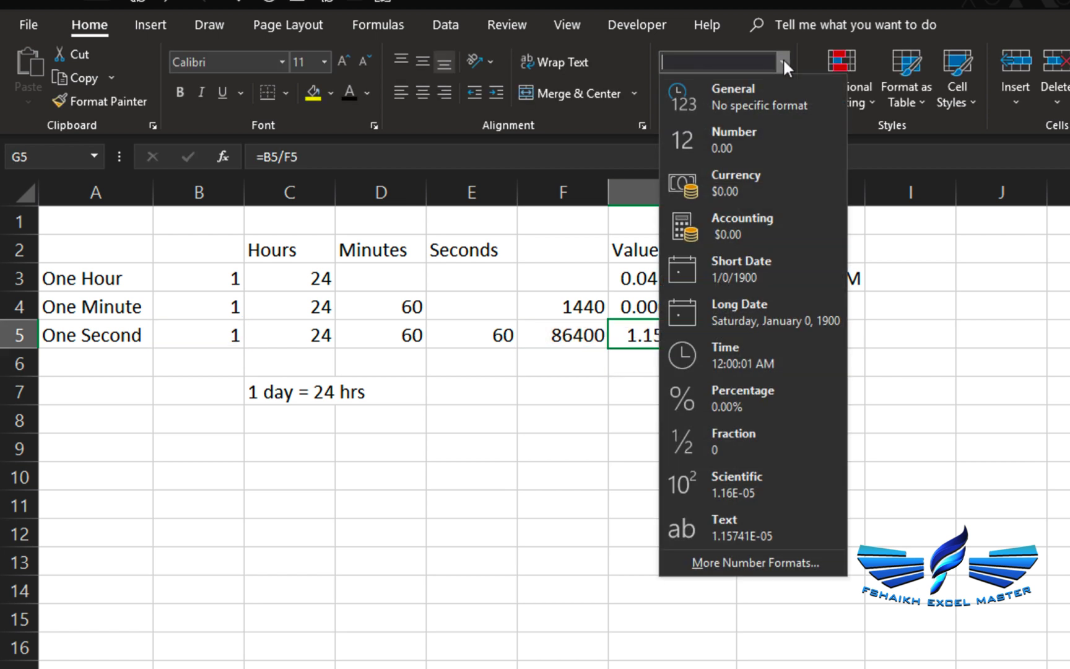
{"action": "left_click", "coordinate": [736, 148]}
{"action": "double_click", "coordinate": [773, 95]}
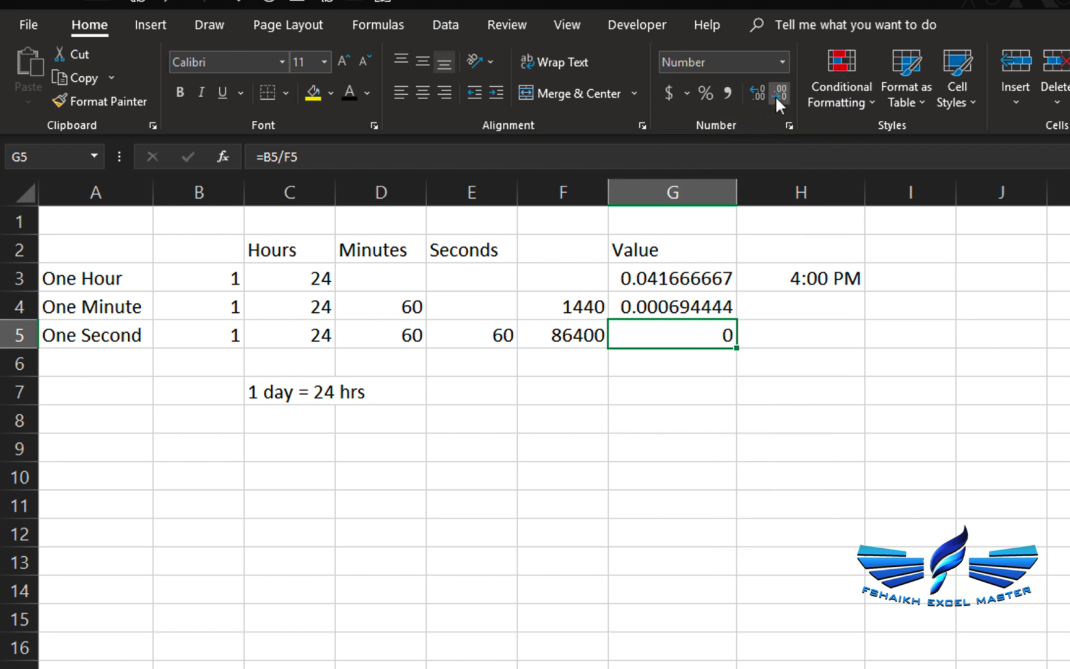
{"action": "triple_click", "coordinate": [755, 92]}
{"action": "triple_click", "coordinate": [755, 92]}
{"action": "double_click", "coordinate": [755, 92]}
{"action": "left_click", "coordinate": [755, 92]}
- Review the time values in G3:G5 and examine the day and hour conversion formulas on the OverviewTime sheet
{"action": "left_click_drag", "start_coordinate": [671, 278], "coordinate": [664, 323]}
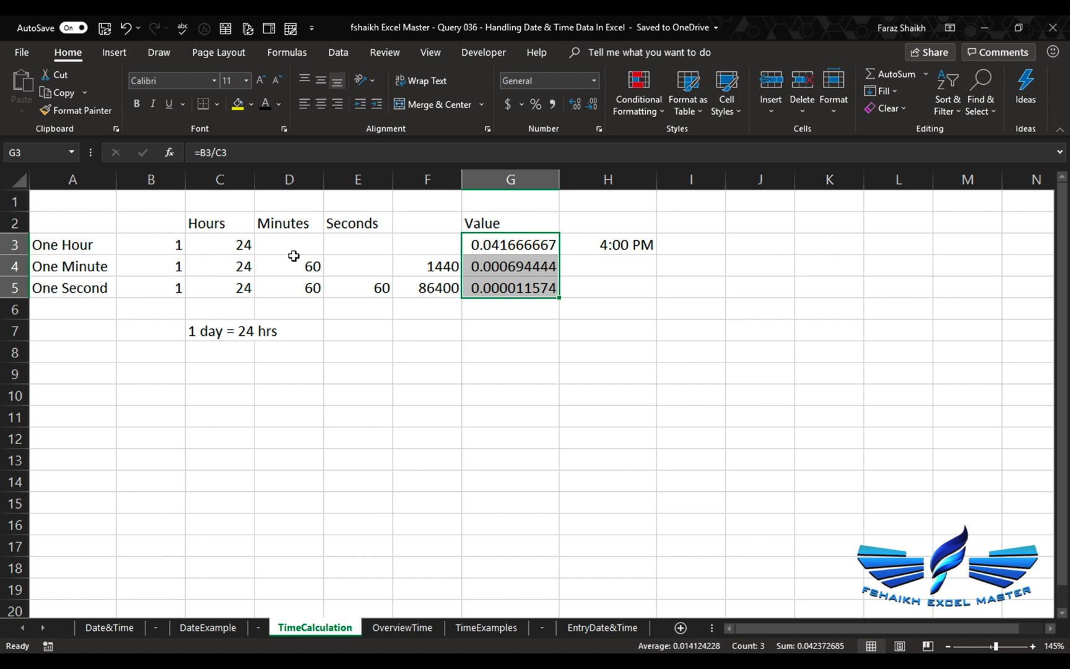
{"action": "left_click", "coordinate": [399, 627]}
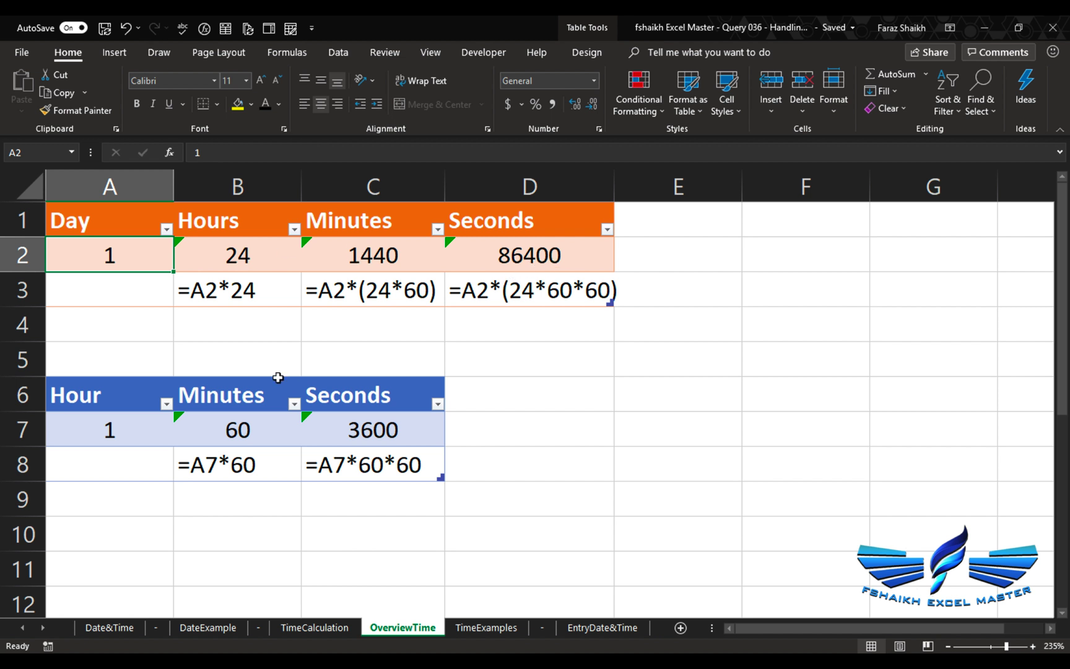
{"action": "left_click", "coordinate": [141, 429]}
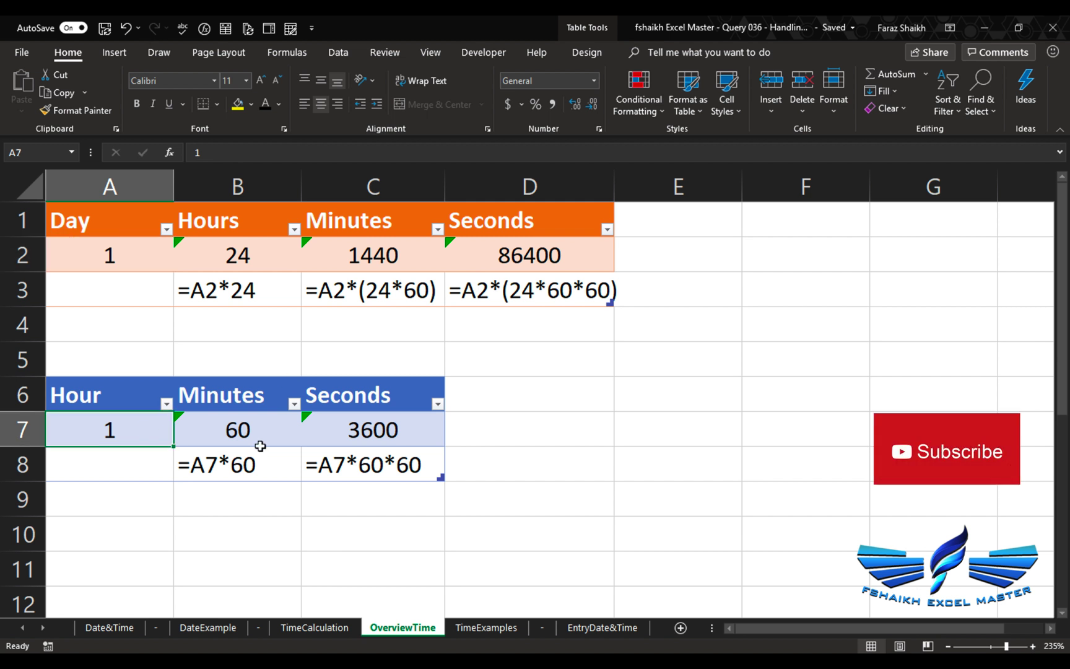
{"action": "left_click", "coordinate": [251, 430]}
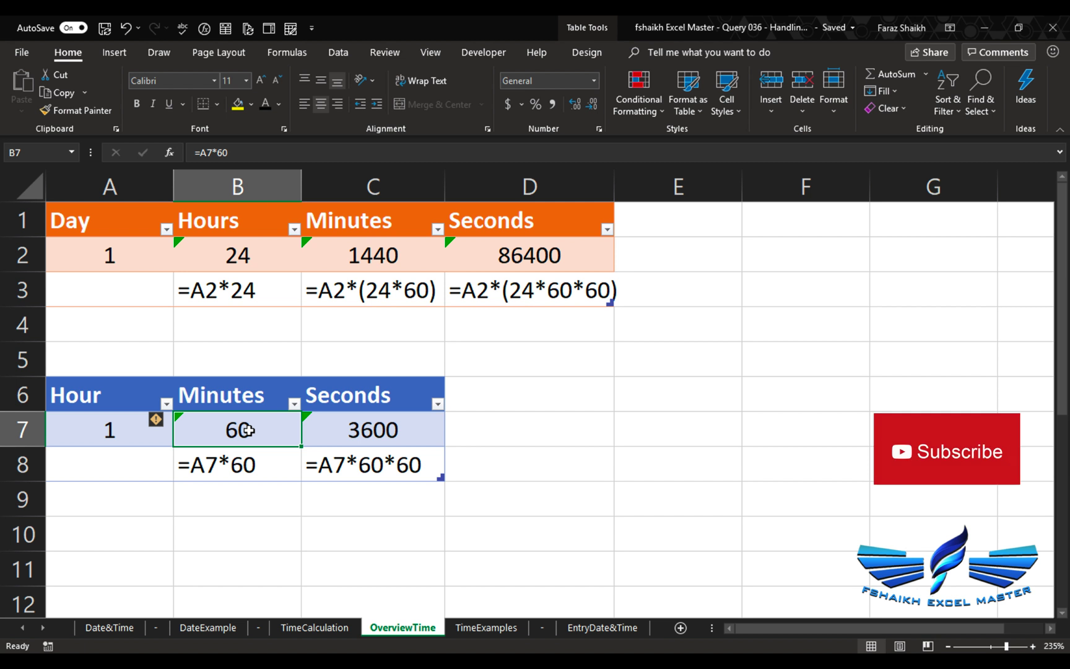
{"action": "left_click", "coordinate": [368, 429]}
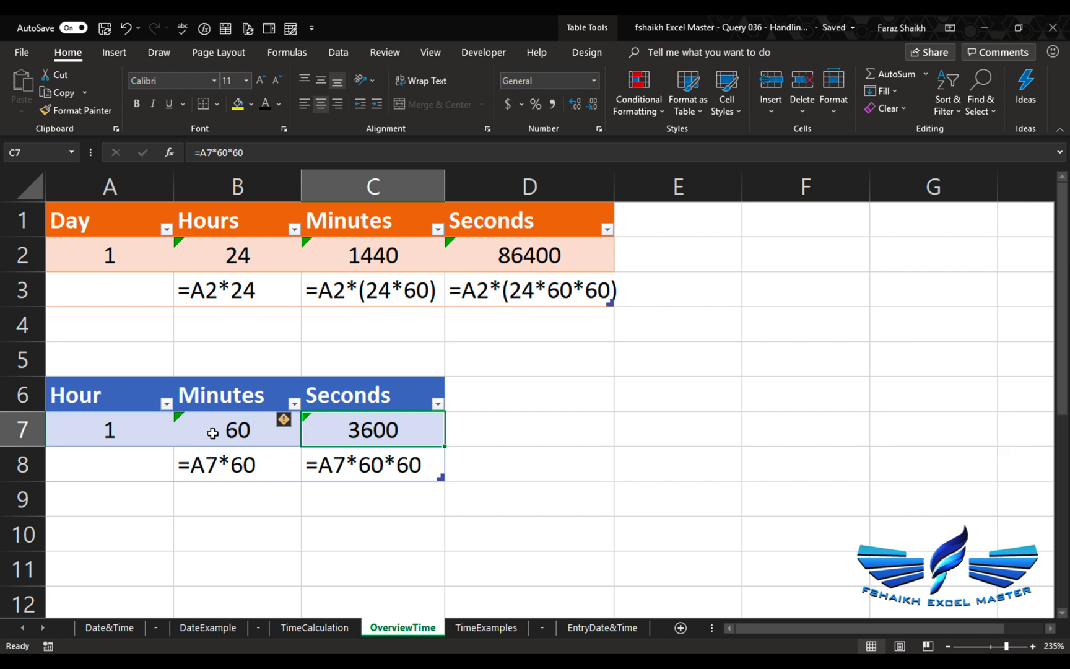
- Open the TimeExamples sheet and examine the In Time, Out Time and Total Hours cells in row 2
{"action": "left_click", "coordinate": [483, 627]}
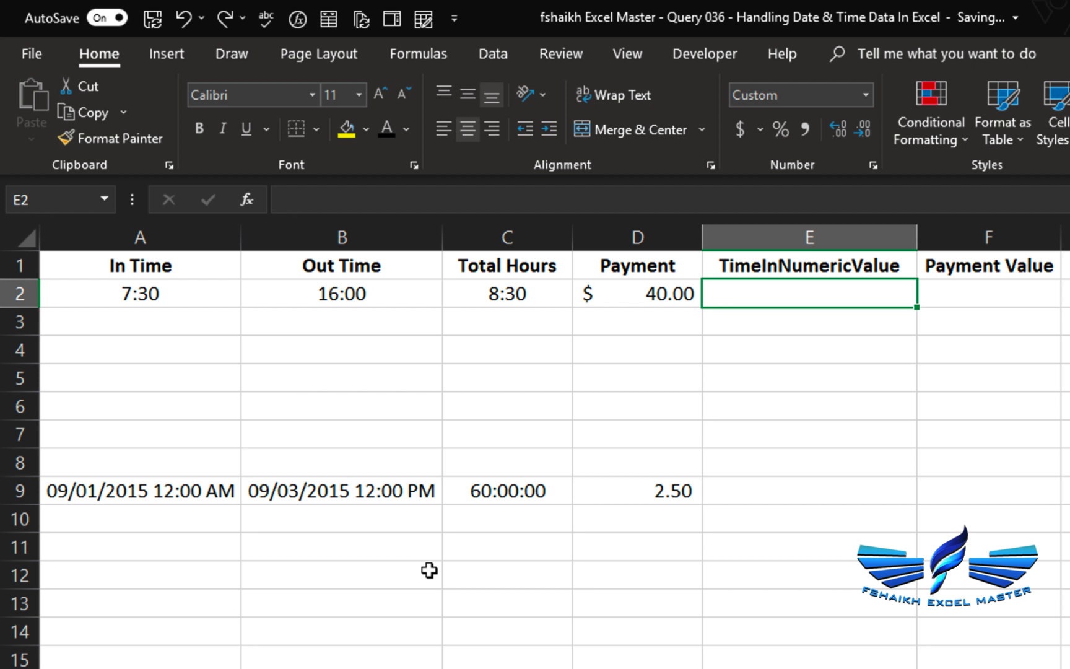
{"action": "left_click", "coordinate": [156, 276]}
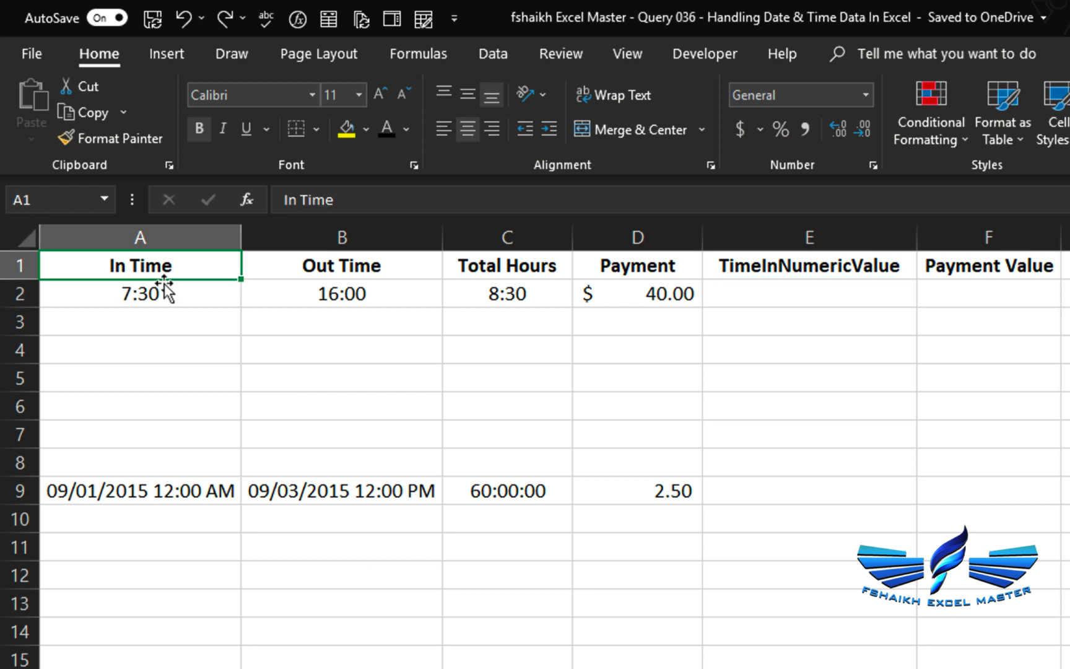
{"action": "left_click", "coordinate": [160, 295]}
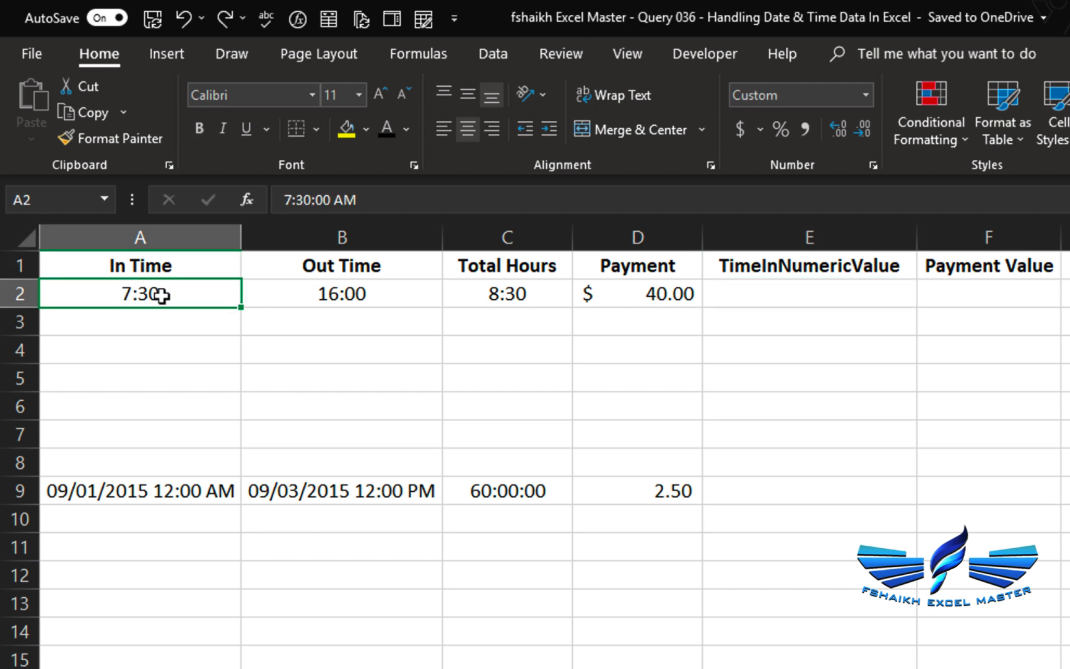
{"action": "left_click", "coordinate": [300, 297]}
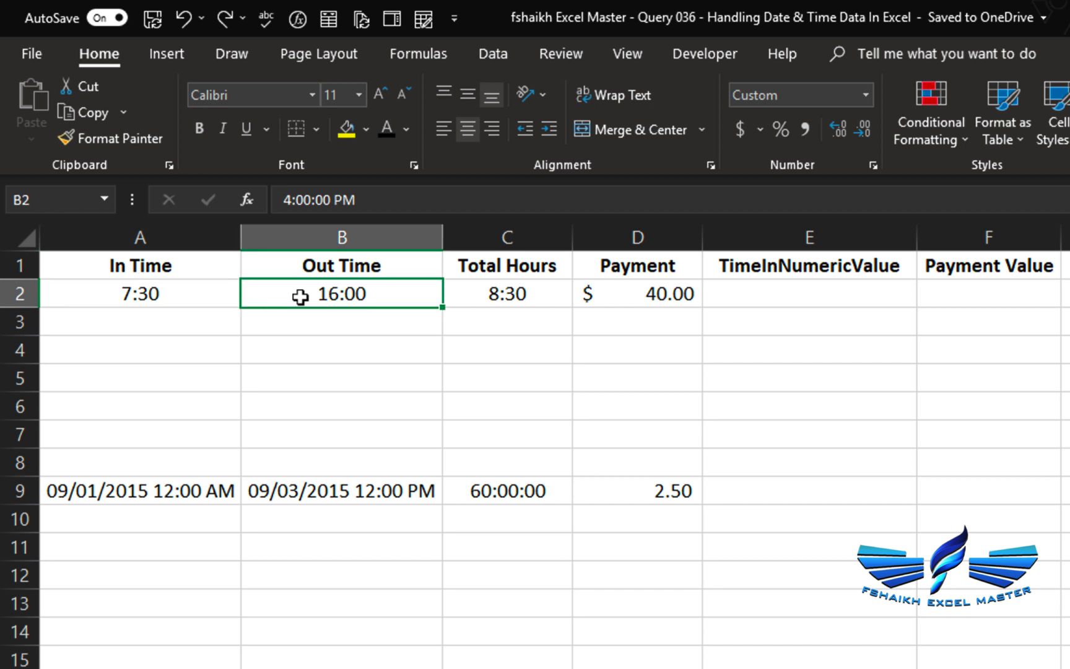
{"action": "left_click", "coordinate": [489, 295]}
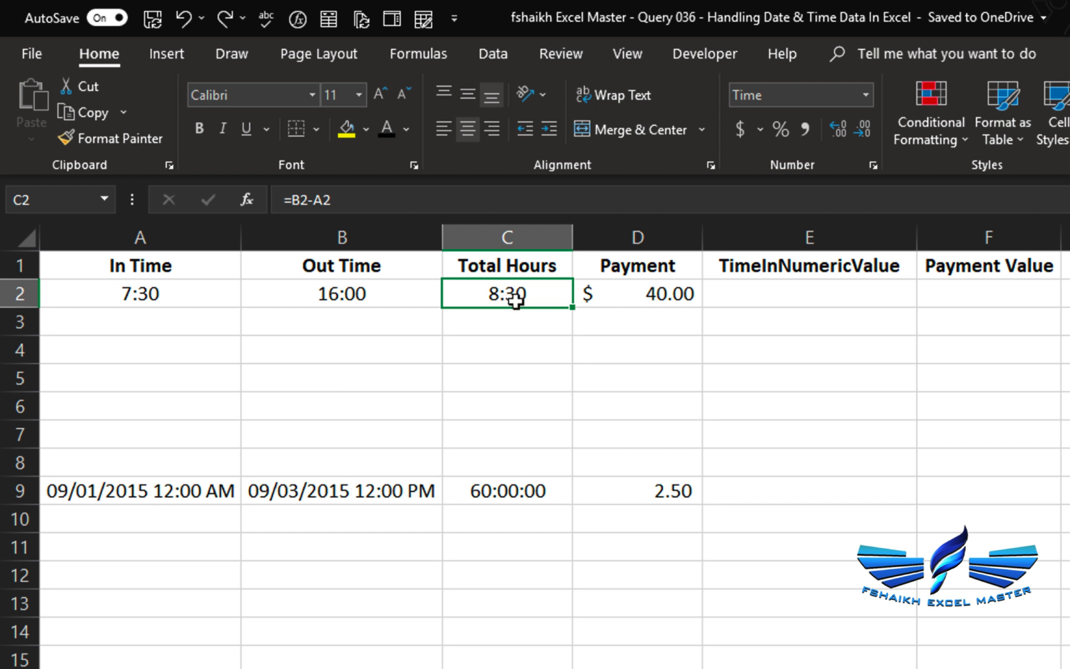
- Multiply Total Hours by Payment in F2 under Payment Value with =C2*D2 and apply the Accounting format
{"action": "left_click", "coordinate": [969, 297]}
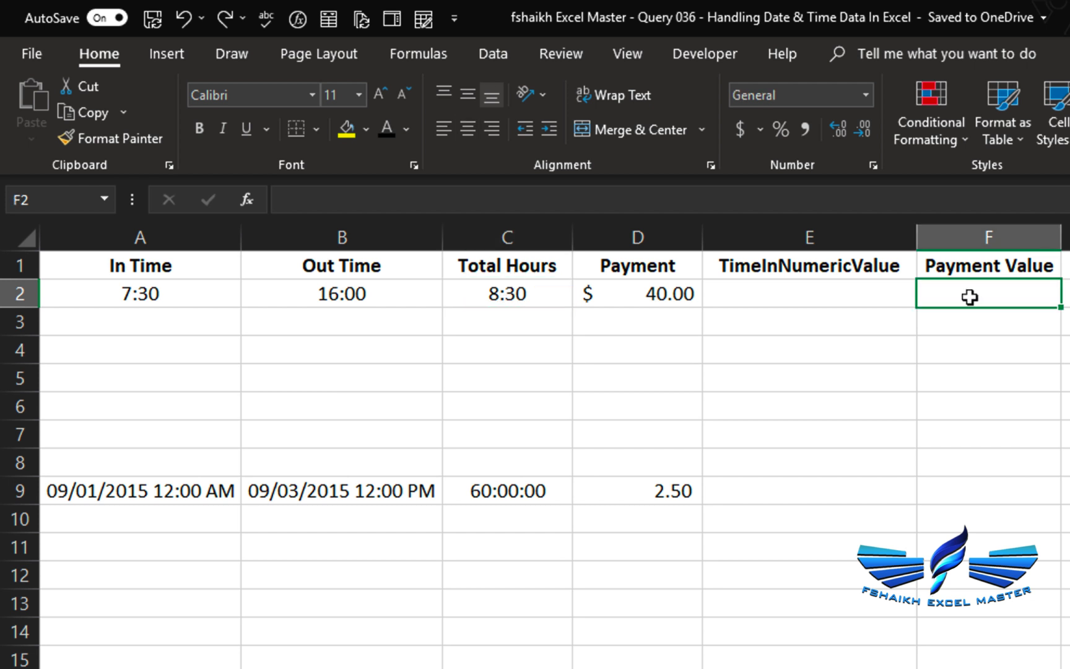
{"action": "type", "text": "="}
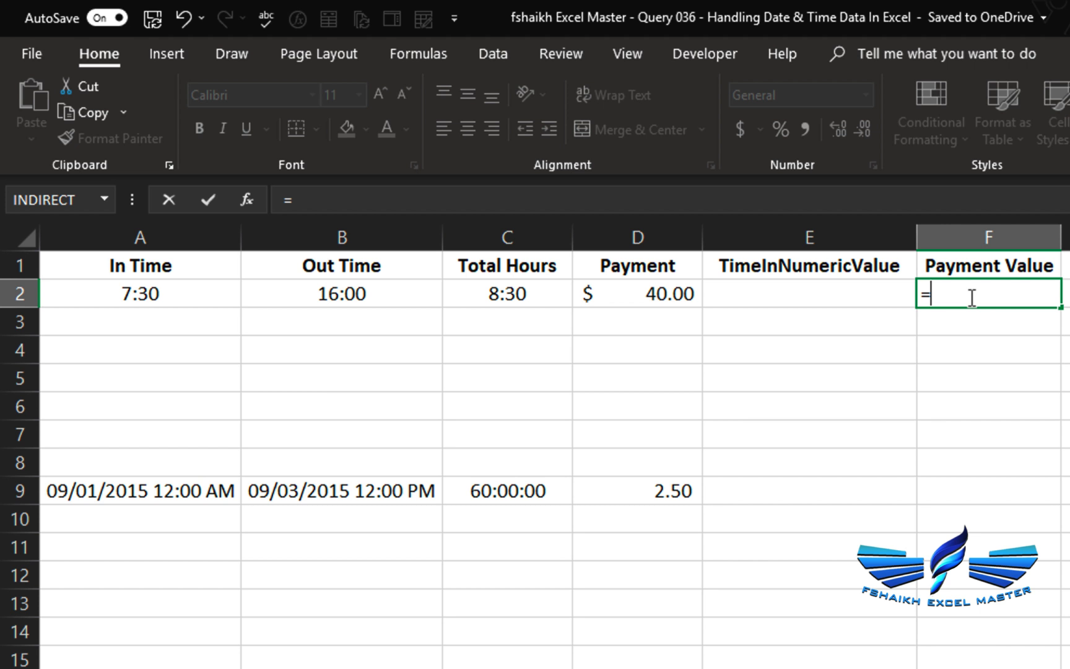
{"action": "left_click", "coordinate": [531, 295]}
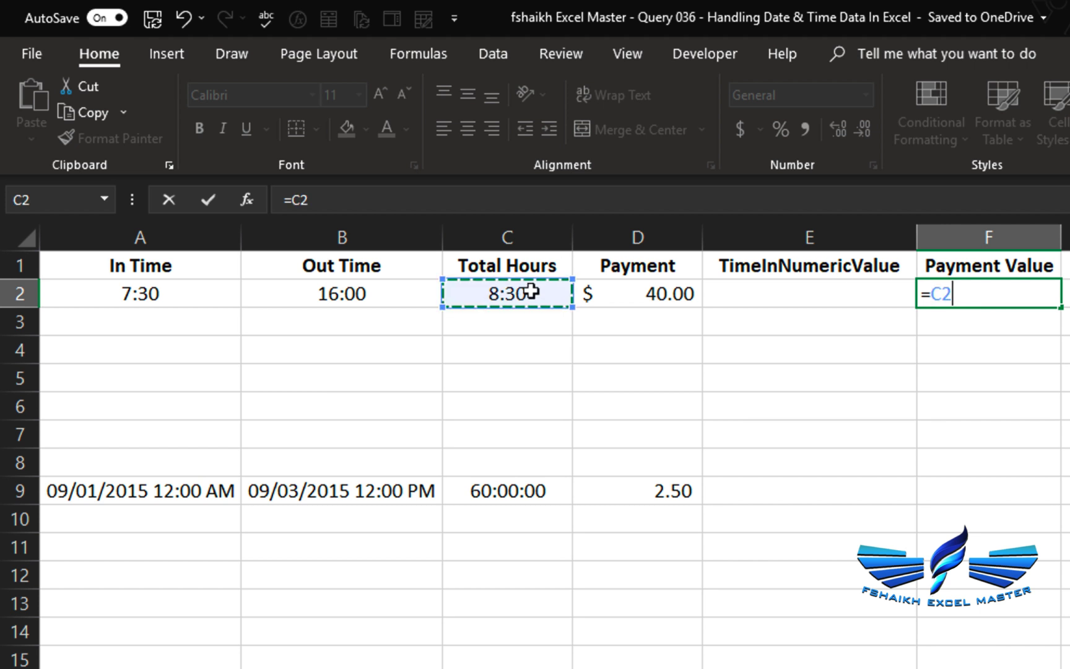
{"action": "type", "text": "*"}
{"action": "left_click", "coordinate": [637, 292]}
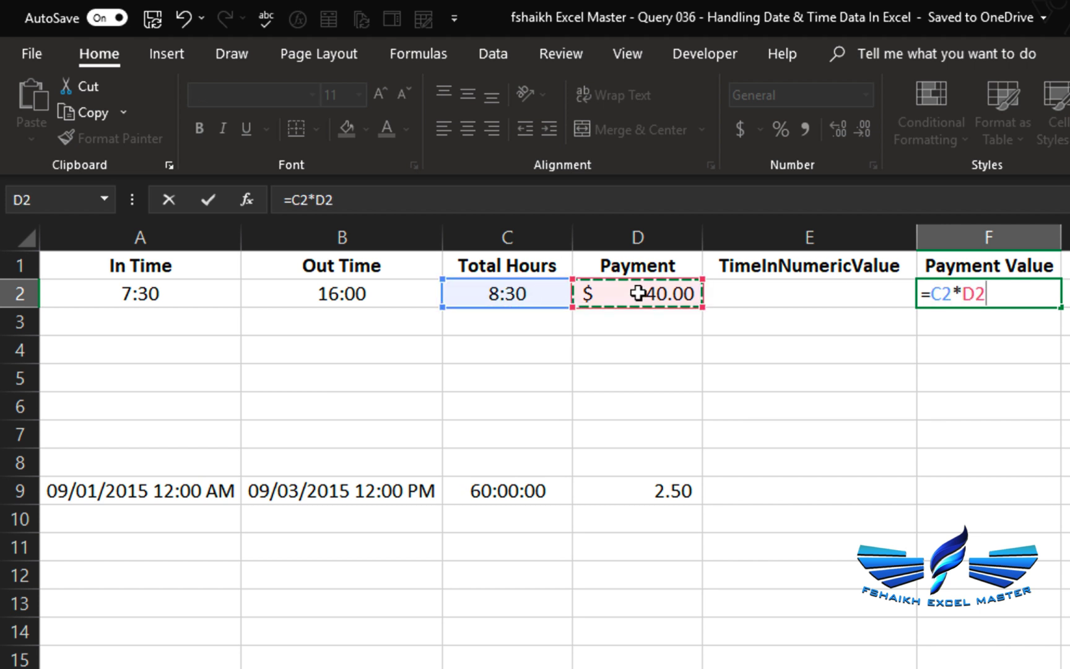
{"action": "key", "text": "Return"}
{"action": "left_click", "coordinate": [972, 299]}
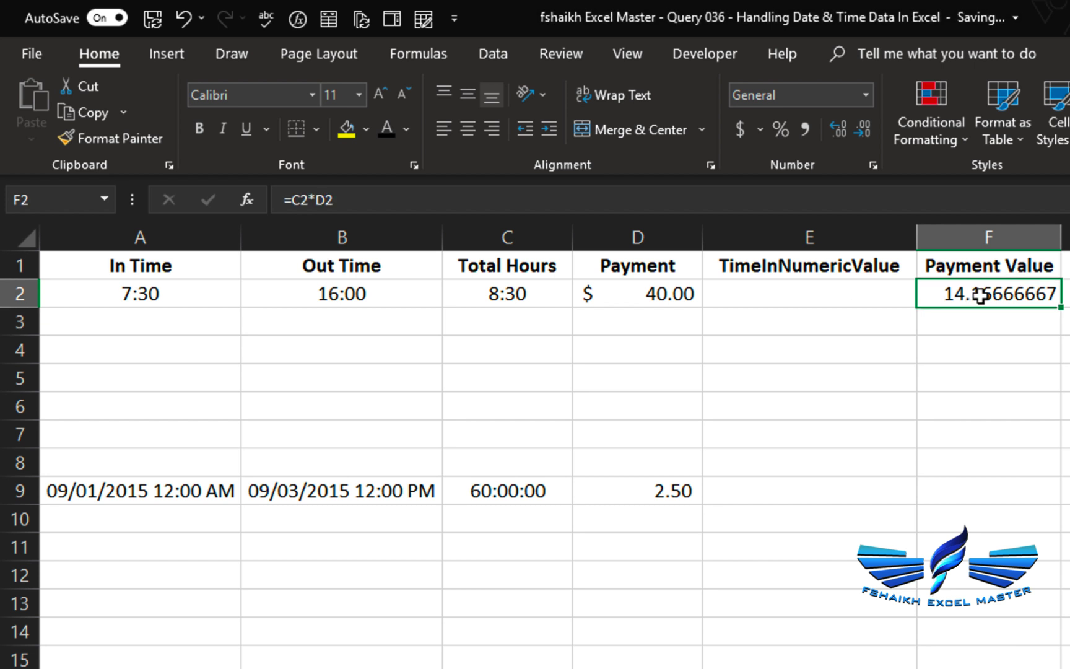
{"action": "left_click", "coordinate": [740, 129]}
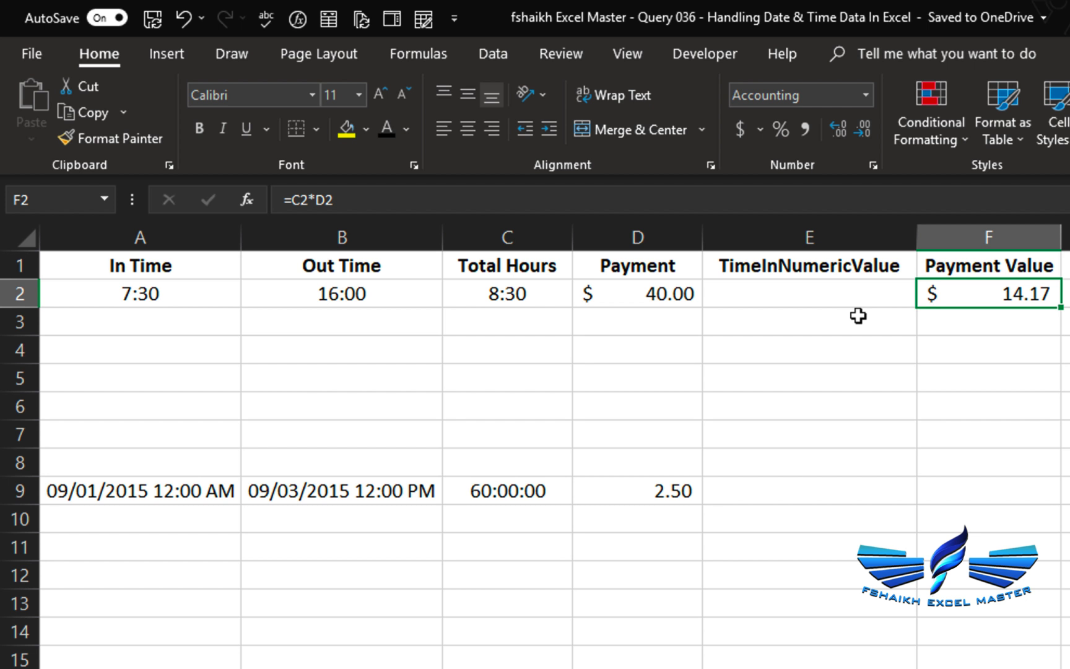
- Switch the Total Hours cell C2 to General format to reveal its stored number, and undo the format change
{"action": "left_click", "coordinate": [536, 289]}
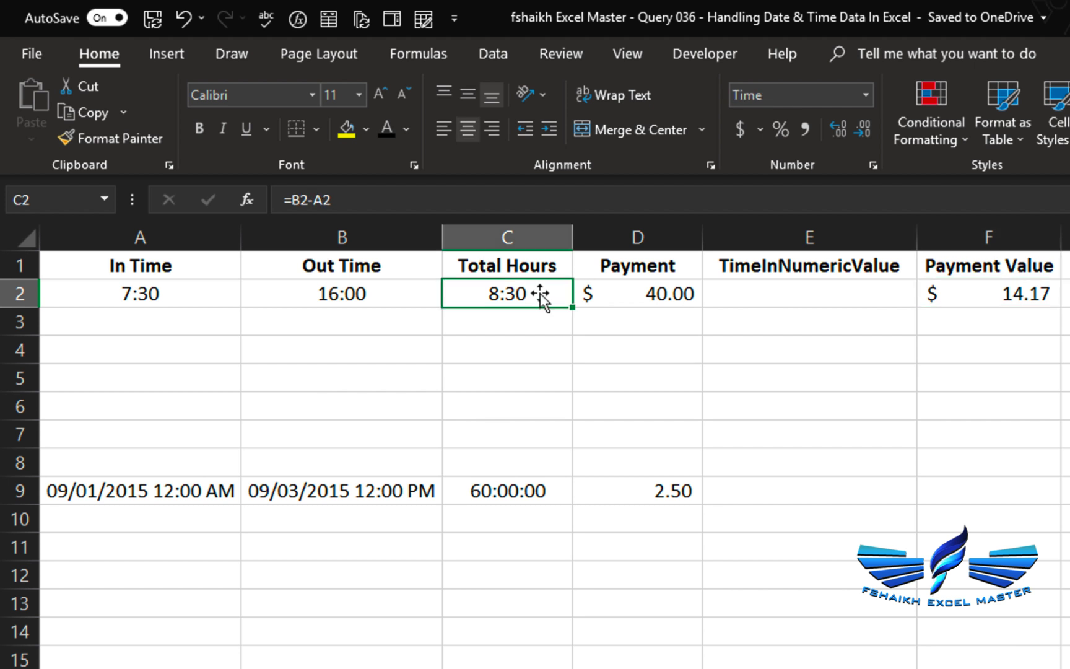
{"action": "left_click", "coordinate": [867, 88]}
{"action": "left_click", "coordinate": [822, 124]}
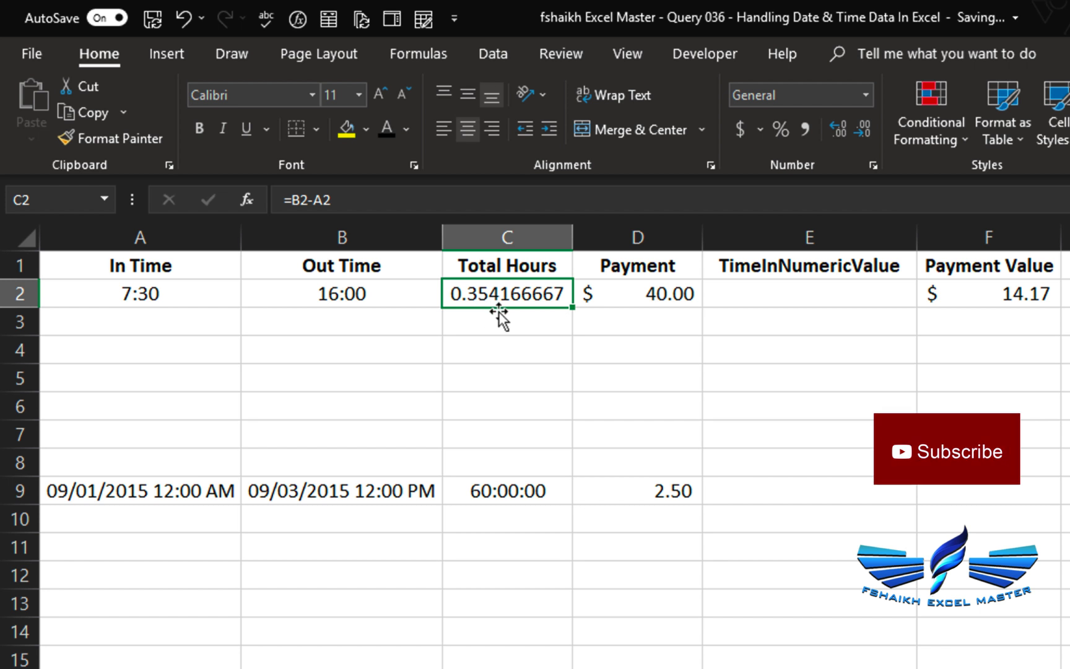
{"action": "key", "text": "ctrl+z"}
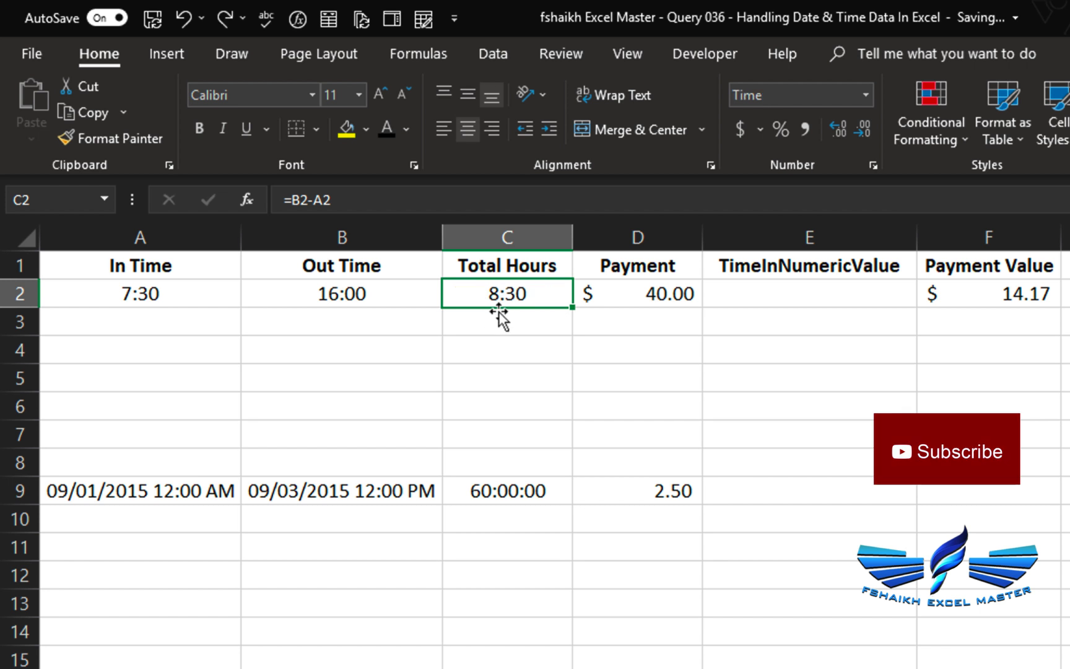
- Convert the total hours to a decimal number in E2 under TimeInNumericValue with the formula =C2*24
{"action": "left_click", "coordinate": [758, 292]}
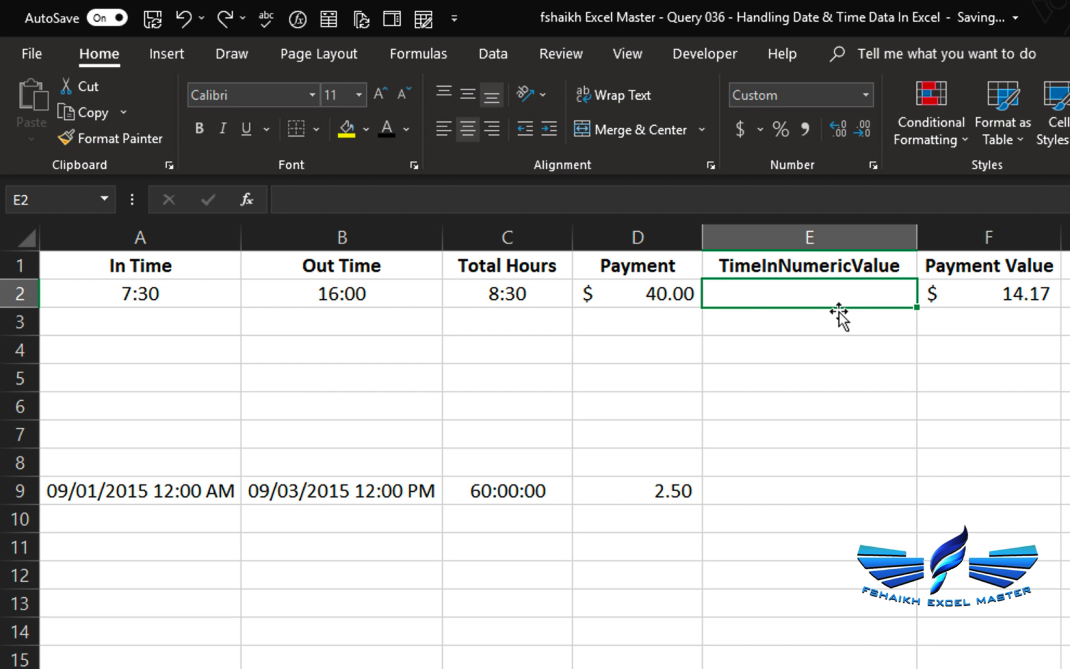
{"action": "type", "text": "="}
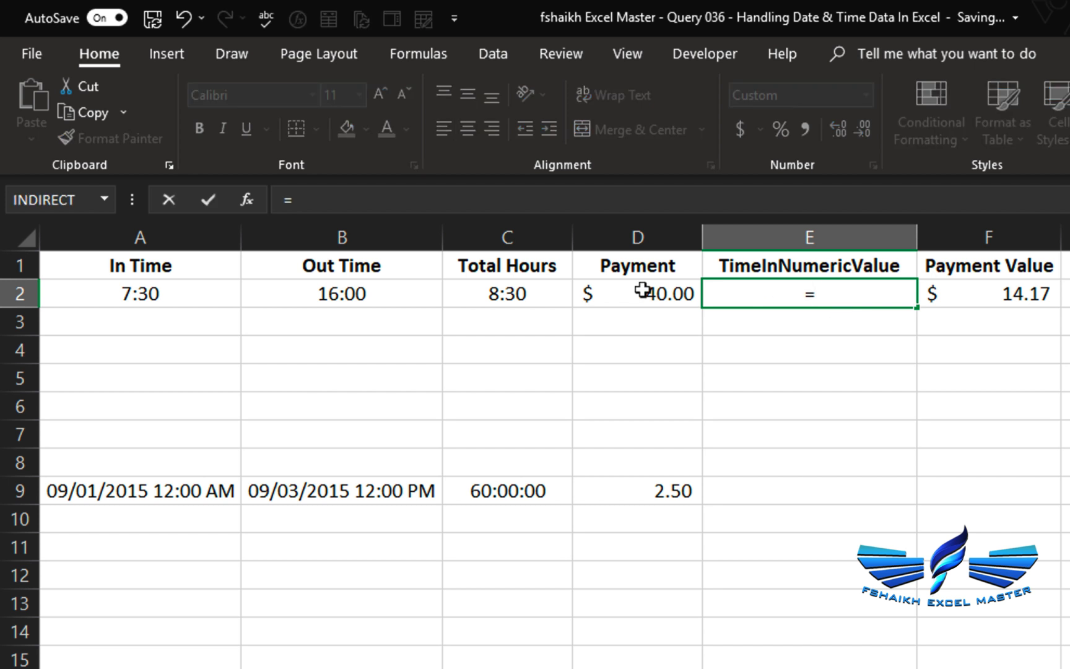
{"action": "left_click", "coordinate": [508, 294]}
{"action": "type", "text": "*24"}
{"action": "key", "text": "Return"}
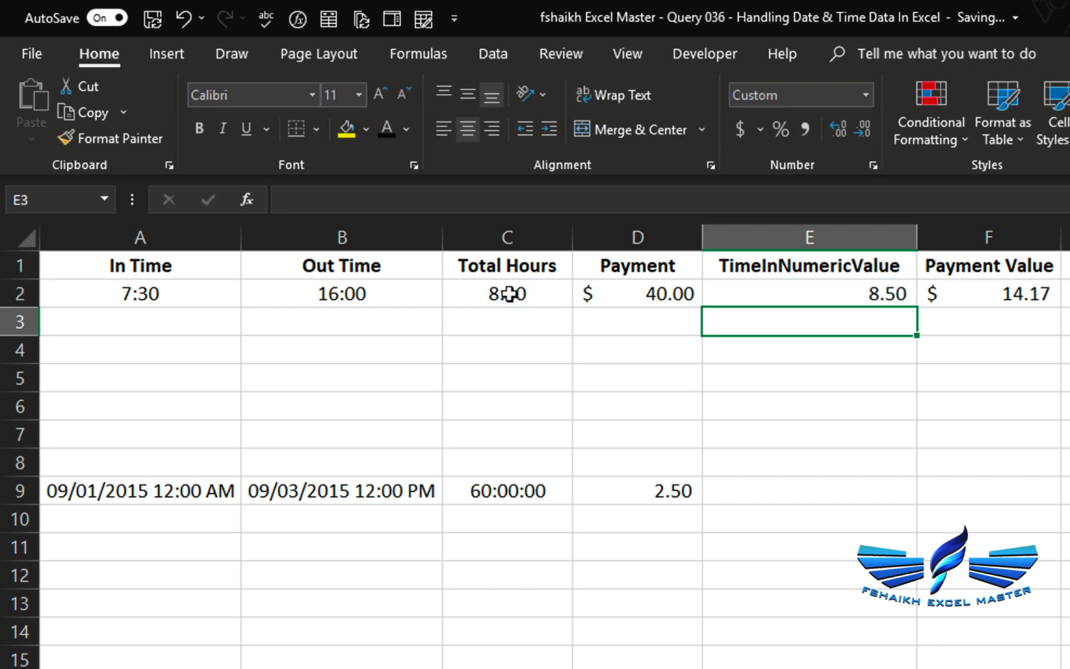
{"action": "left_click", "coordinate": [863, 287]}
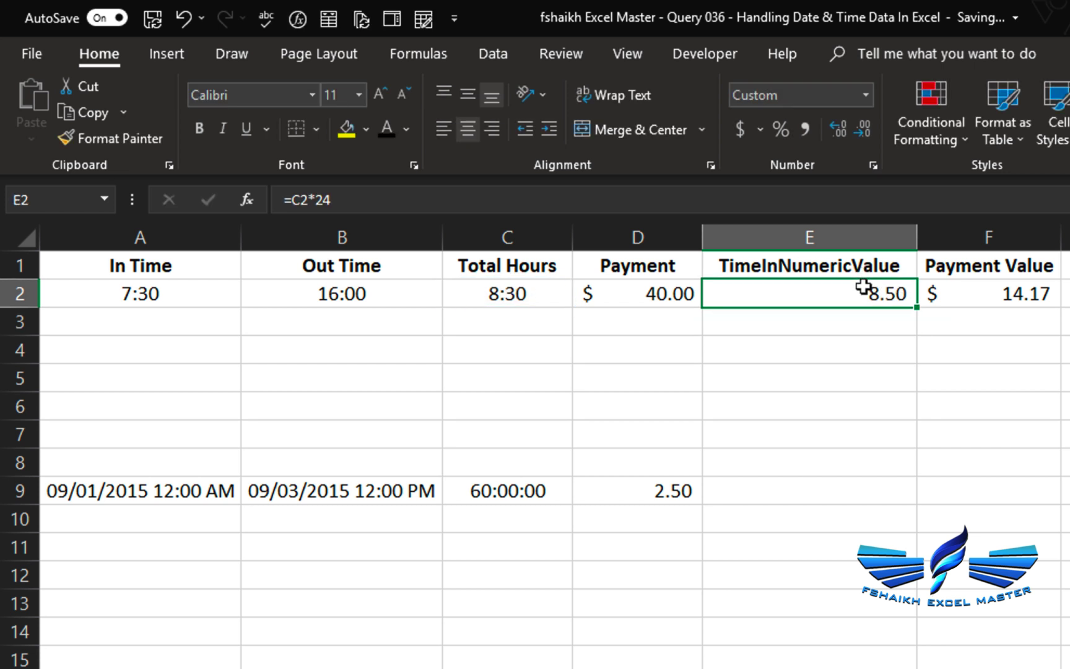
- Replace the Payment Value formula in F2 with =E2*D2
{"action": "left_click", "coordinate": [936, 288]}
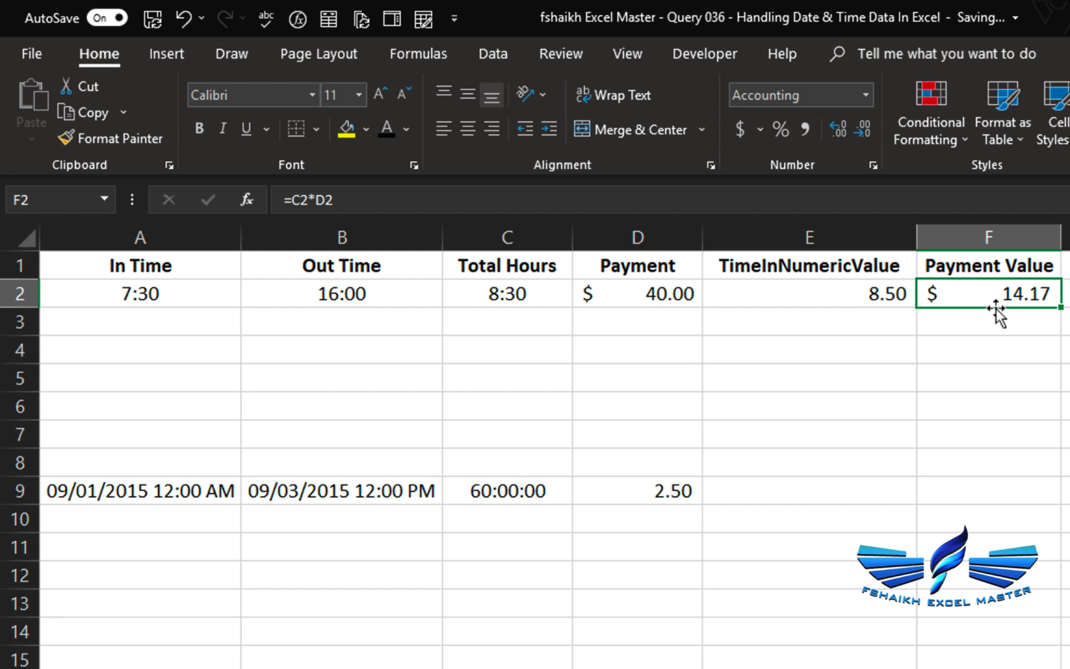
{"action": "type", "text": "="}
{"action": "left_click", "coordinate": [858, 292]}
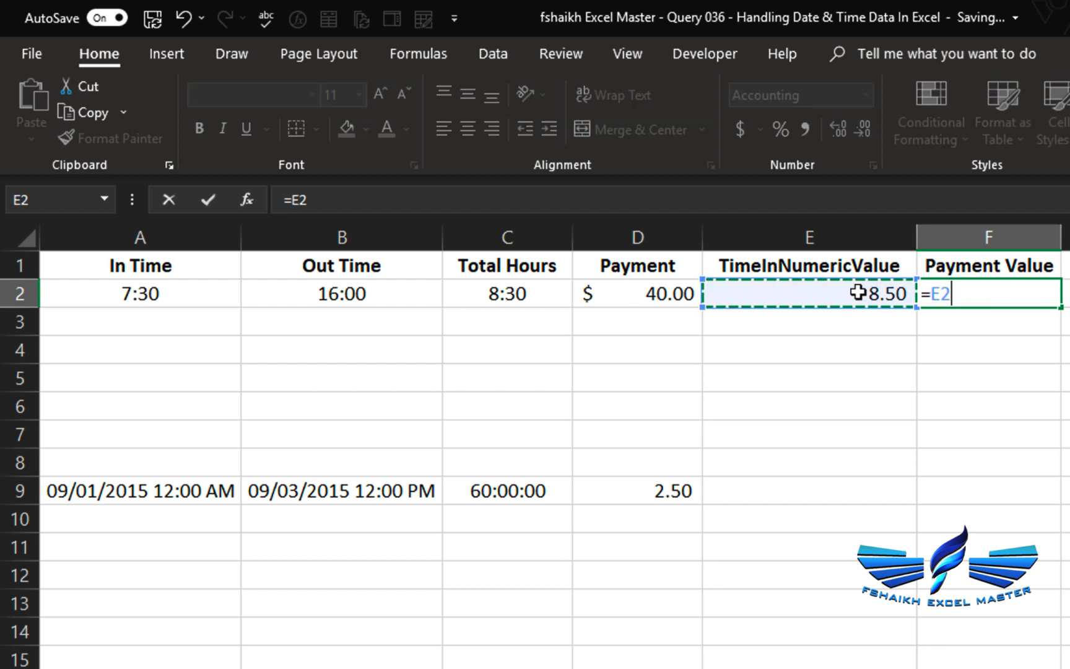
{"action": "type", "text": "*"}
{"action": "left_click", "coordinate": [653, 292]}
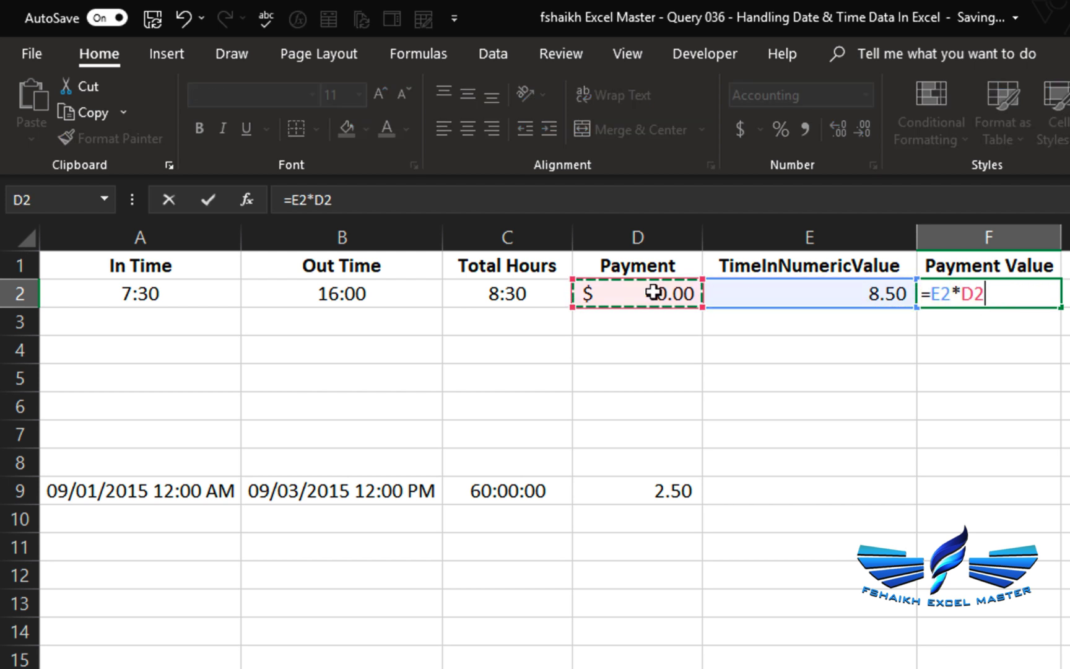
{"action": "key", "text": "Return"}
{"action": "left_click", "coordinate": [1015, 286]}
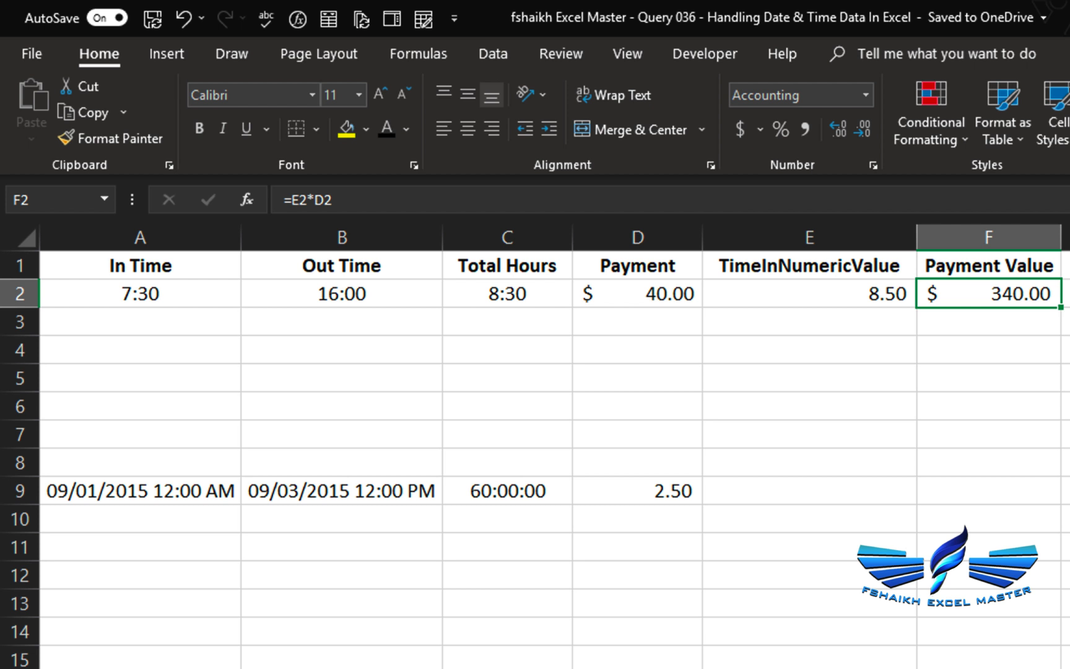
{"action": "left_click", "coordinate": [890, 300]}
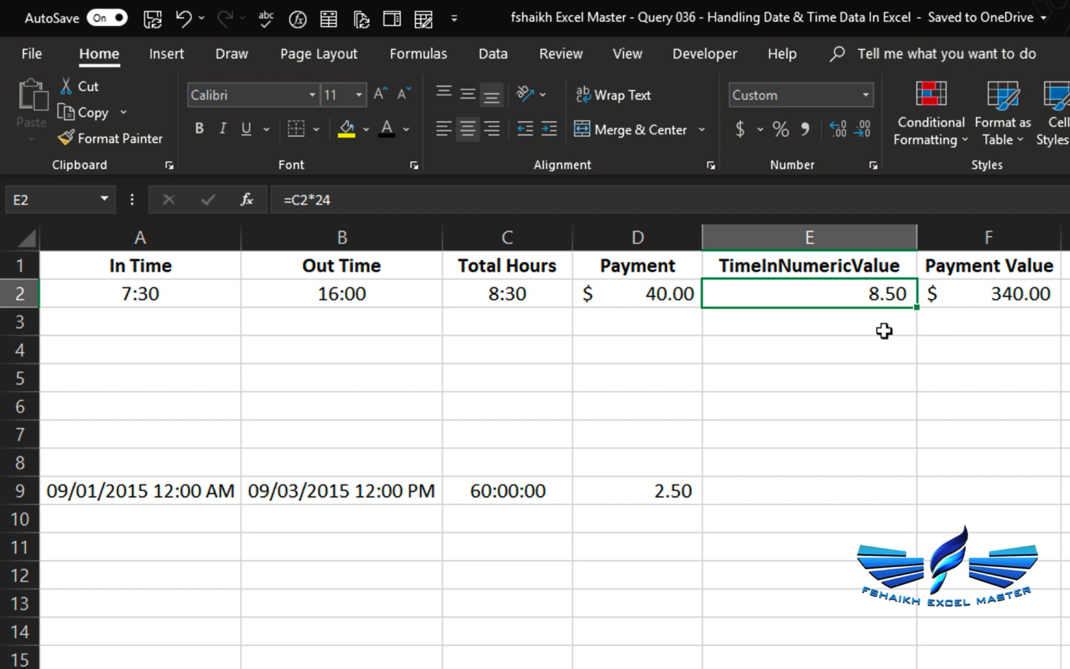
{"action": "left_click", "coordinate": [495, 295]}
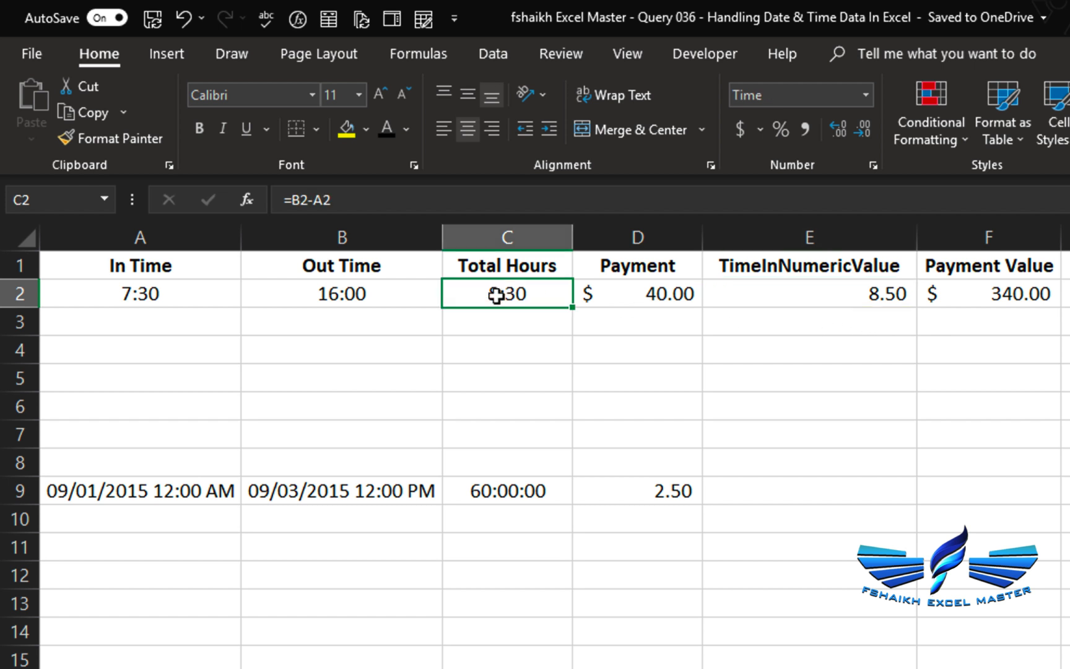
{"action": "left_click", "coordinate": [755, 300]}
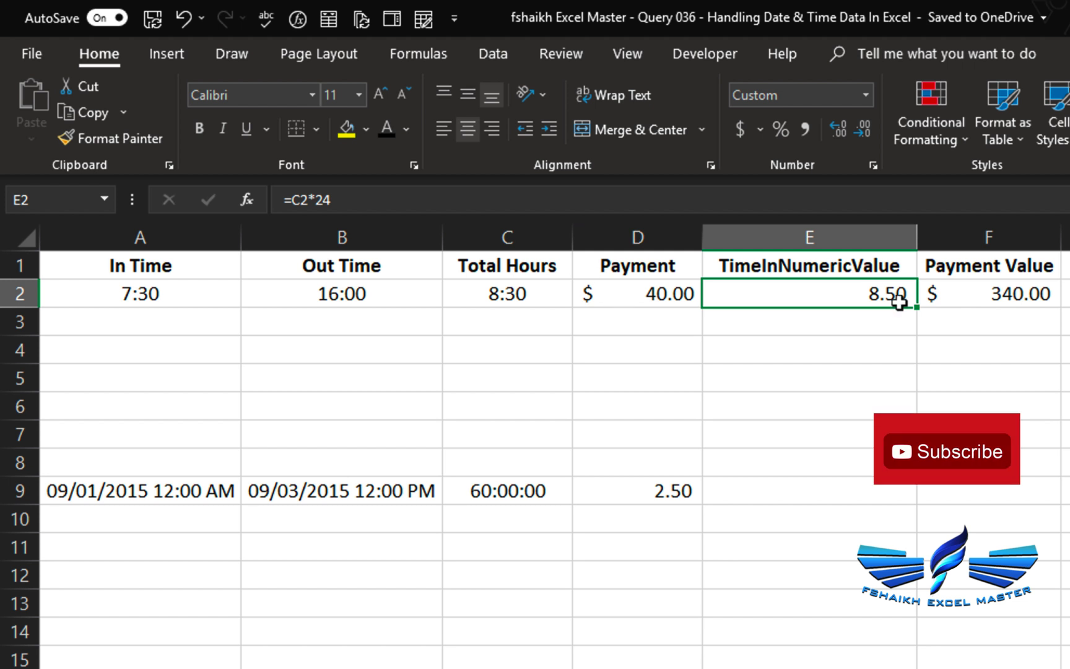
{"action": "left_click", "coordinate": [1020, 303]}
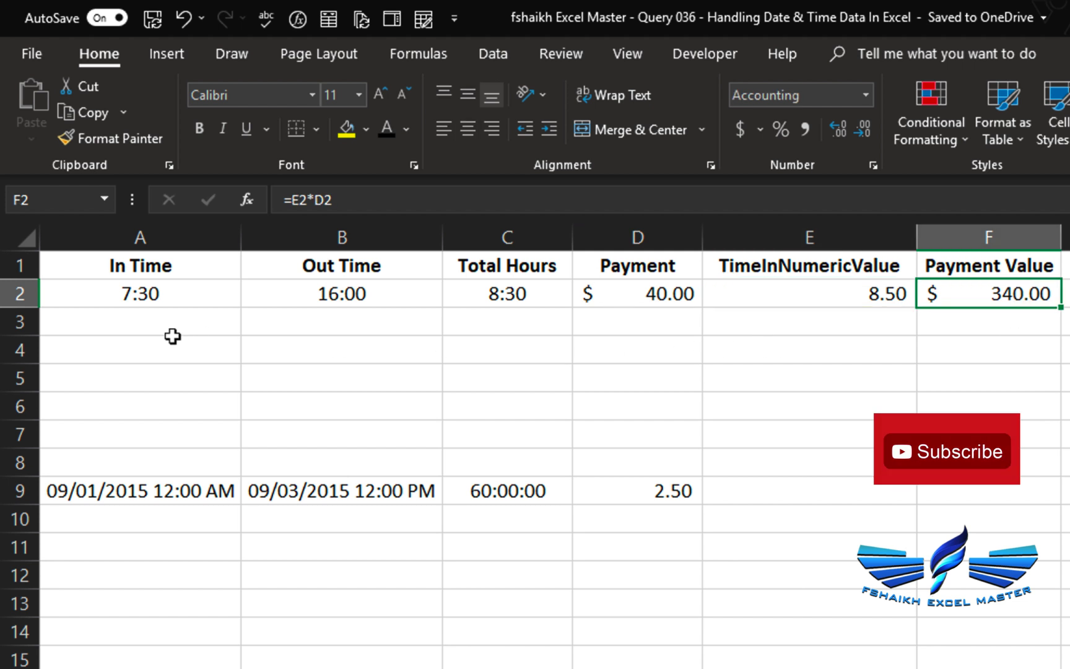
- Enter 8.5 in C3 below the total hours and apply the General number format to it
{"action": "left_click", "coordinate": [524, 316]}
{"action": "type", "text": "8>5"}
{"action": "key", "text": "Return"}
{"action": "left_click", "coordinate": [541, 315]}
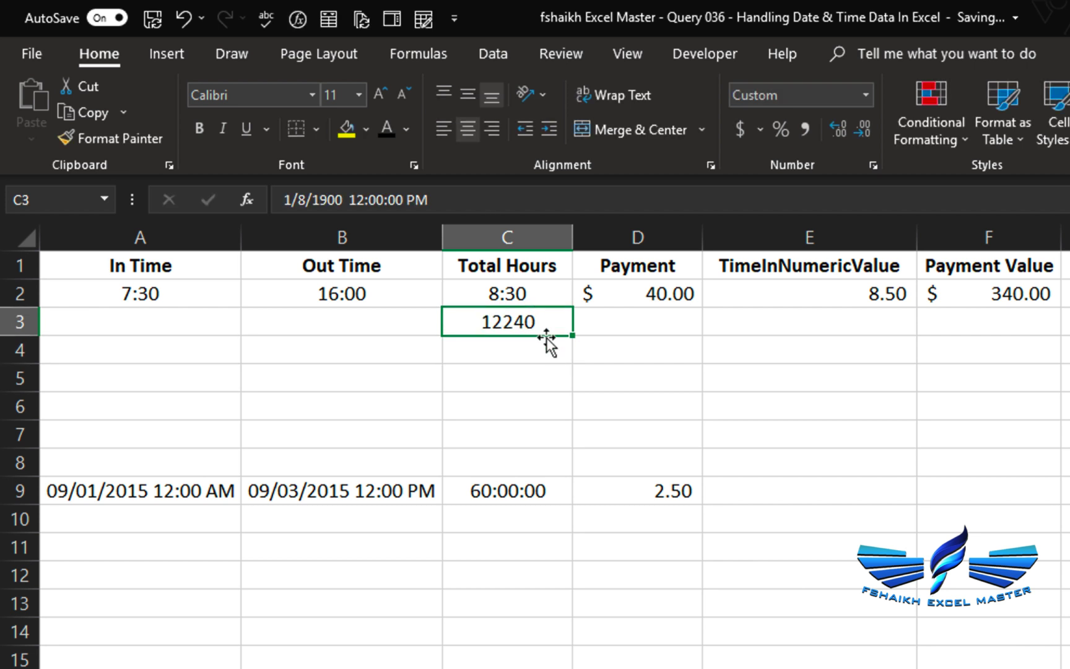
{"action": "left_click", "coordinate": [867, 94]}
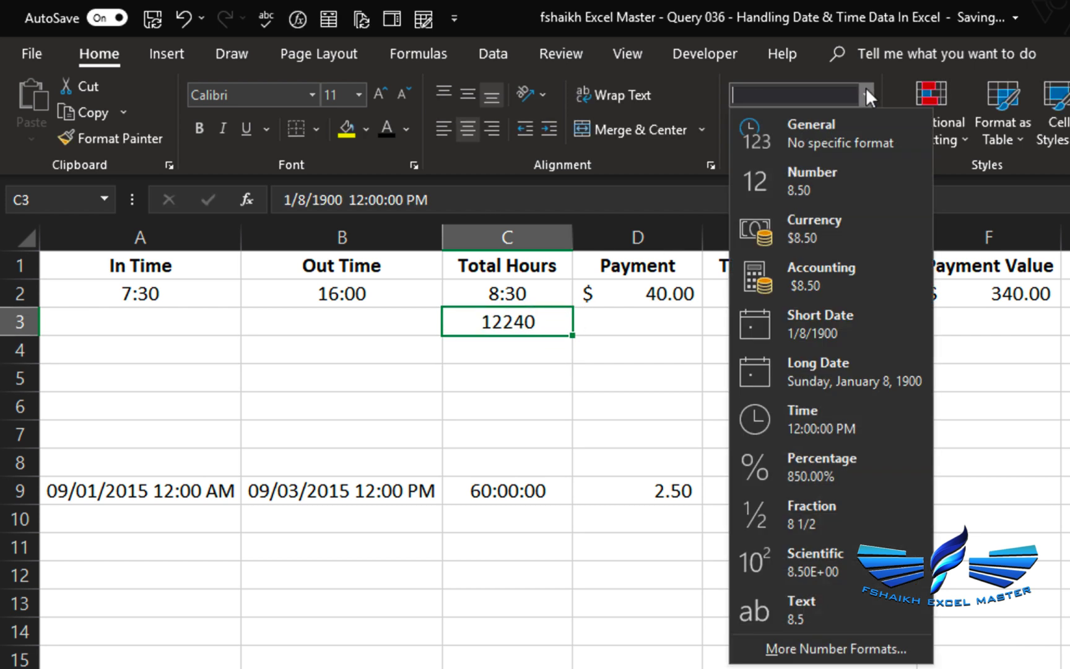
{"action": "left_click", "coordinate": [836, 129]}
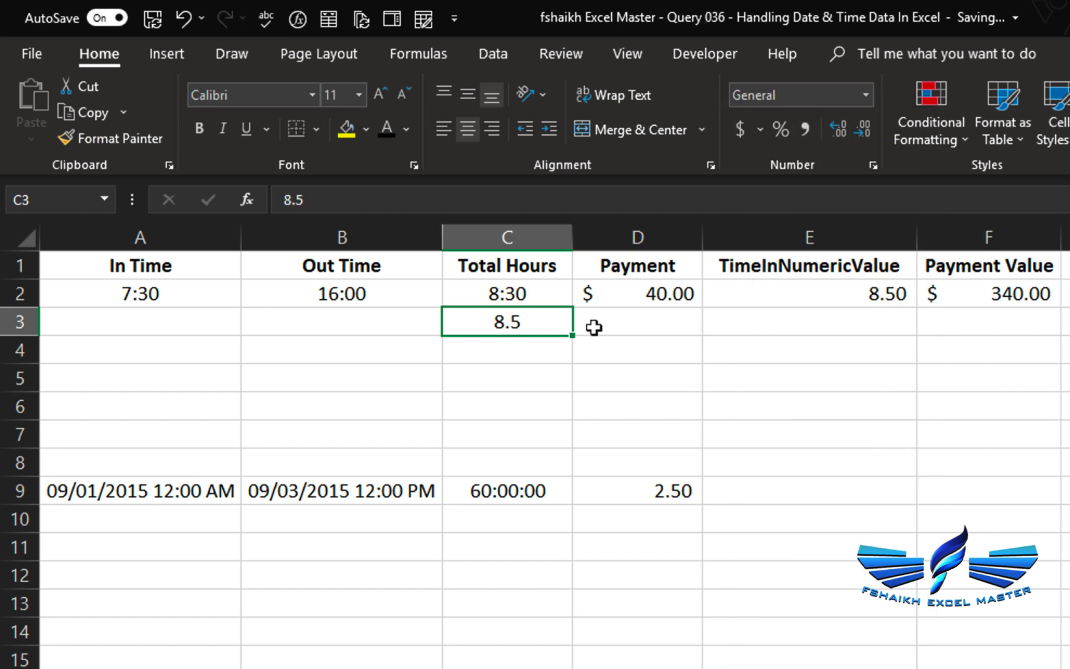
- Convert the decimal hours back to an Excel time value in E3 with the formula =C3/24
{"action": "left_click", "coordinate": [753, 321]}
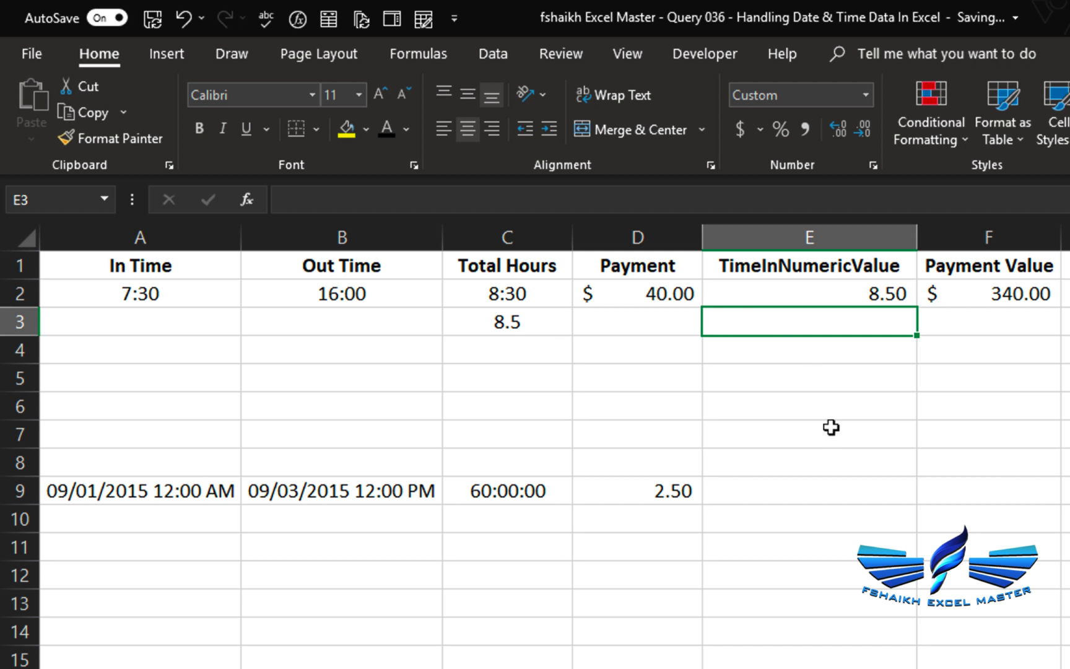
{"action": "type", "text": "="}
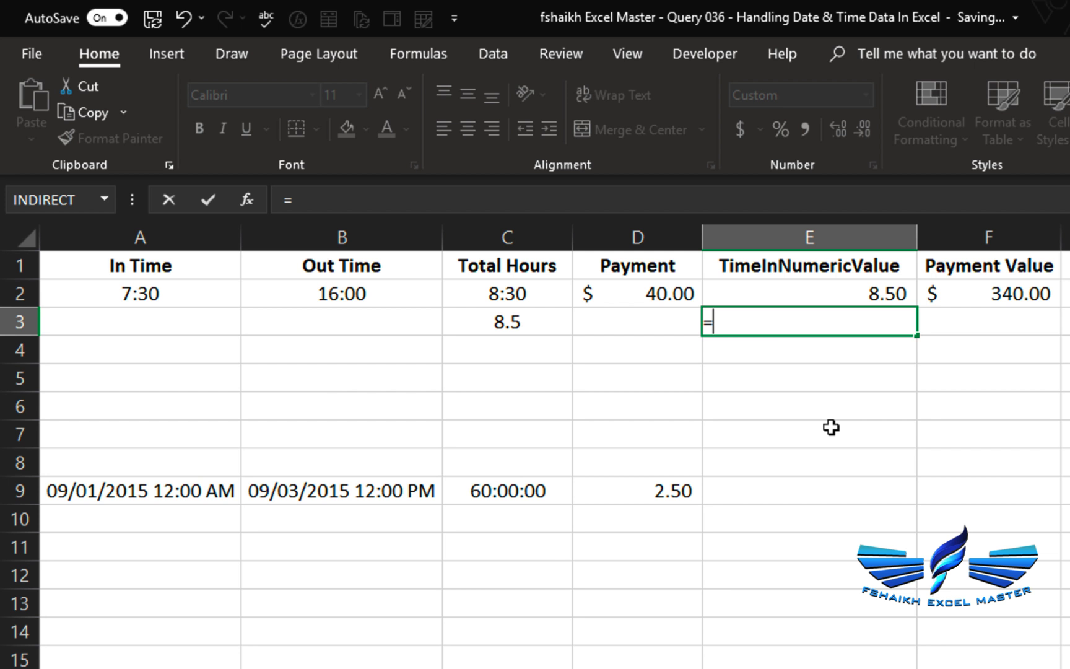
{"action": "left_click", "coordinate": [525, 321]}
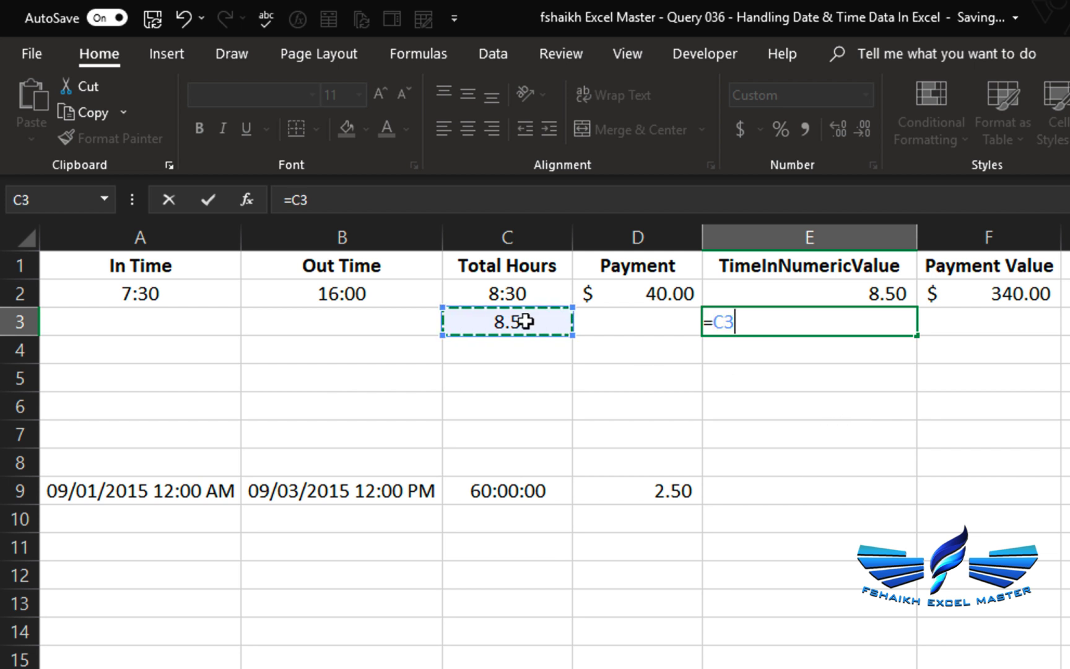
{"action": "type", "text": "/"}
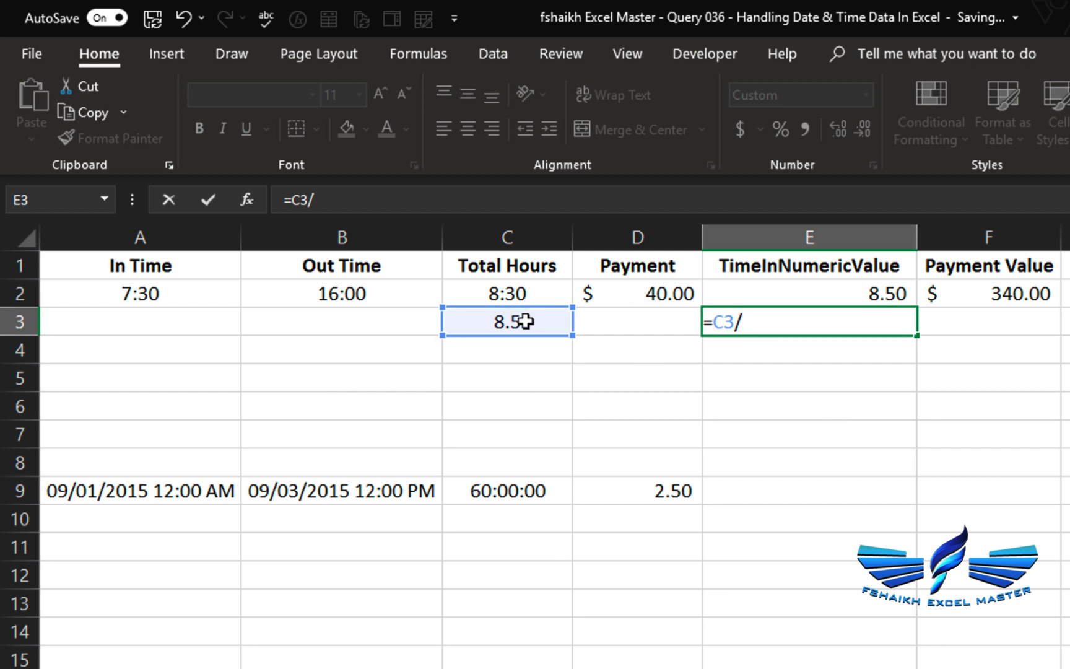
{"action": "type", "text": "24"}
{"action": "key", "text": "Return"}
- Format E3 as Time with the 13:30 type
{"action": "left_click", "coordinate": [797, 332]}
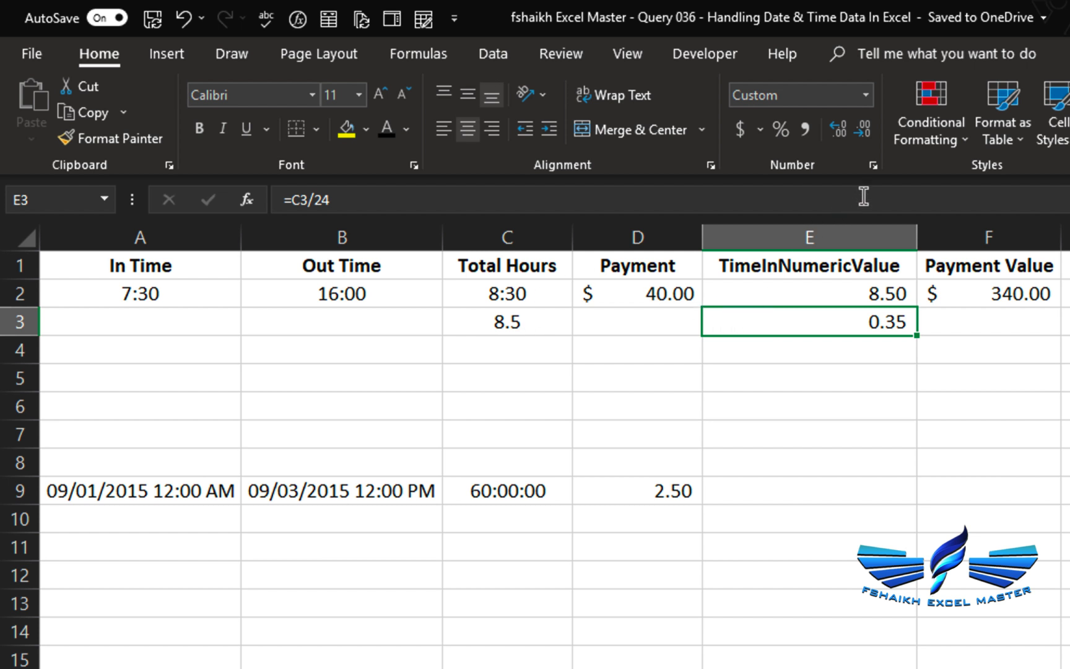
{"action": "left_click", "coordinate": [868, 164]}
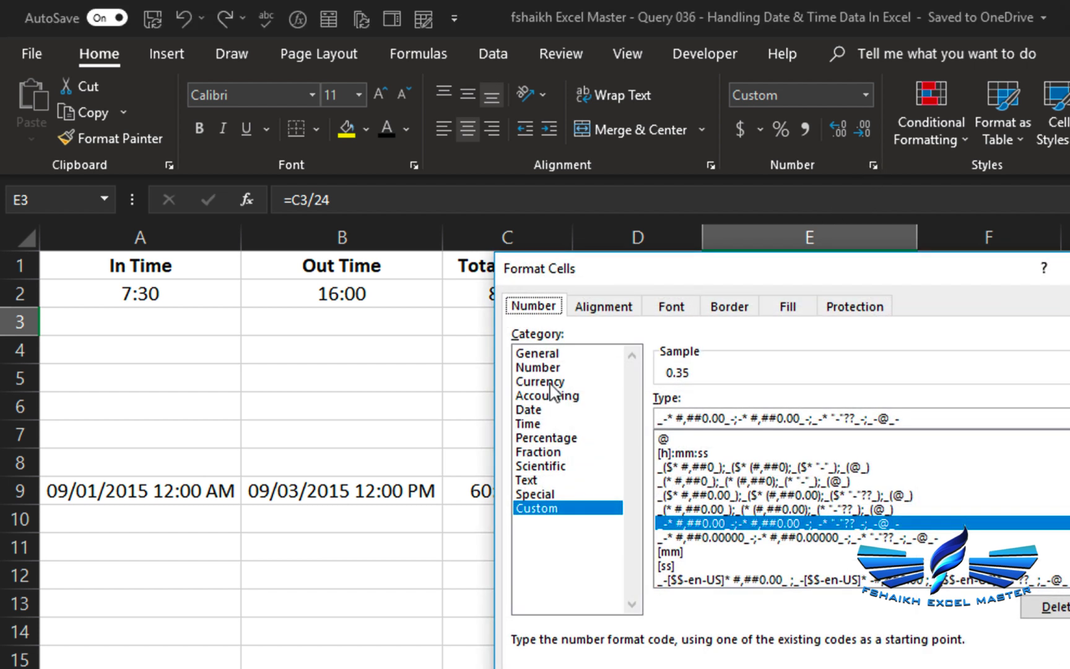
{"action": "left_click", "coordinate": [530, 425]}
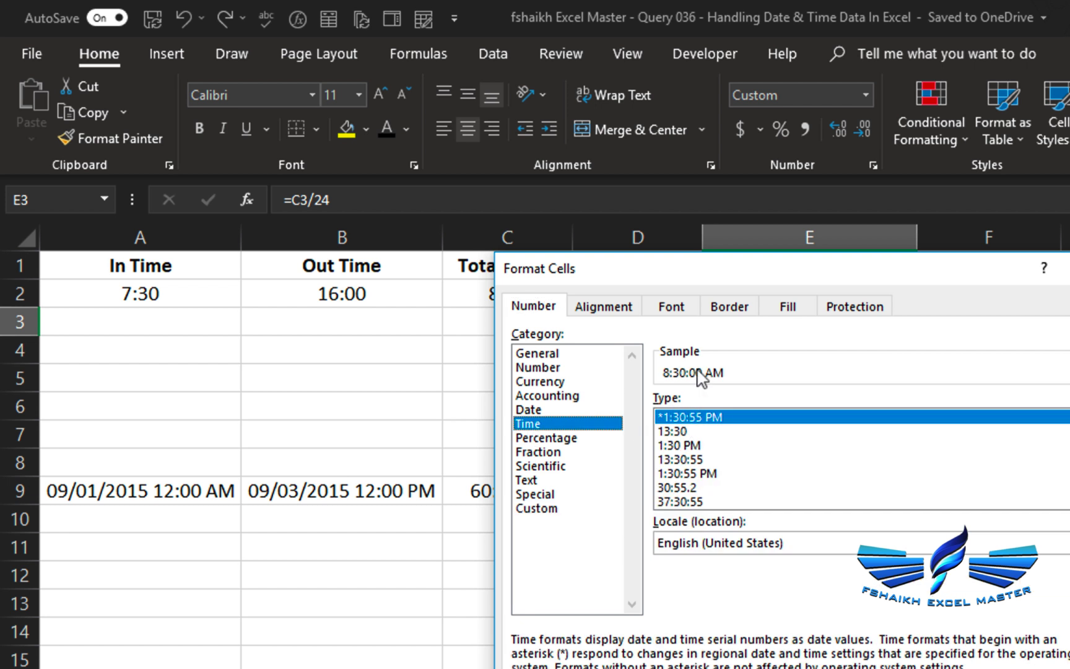
{"action": "left_click", "coordinate": [668, 431]}
{"action": "key", "text": "Return"}
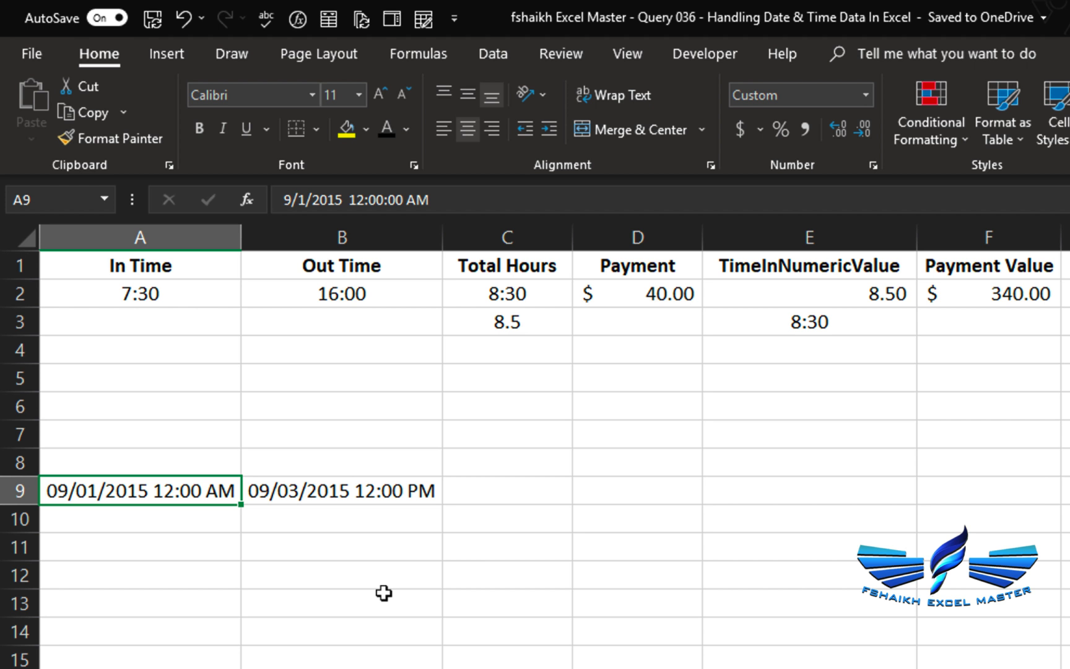
- Calculate the difference between the two date-times of row 9 in C9 with the formula =B9-A9
{"action": "left_click", "coordinate": [525, 492]}
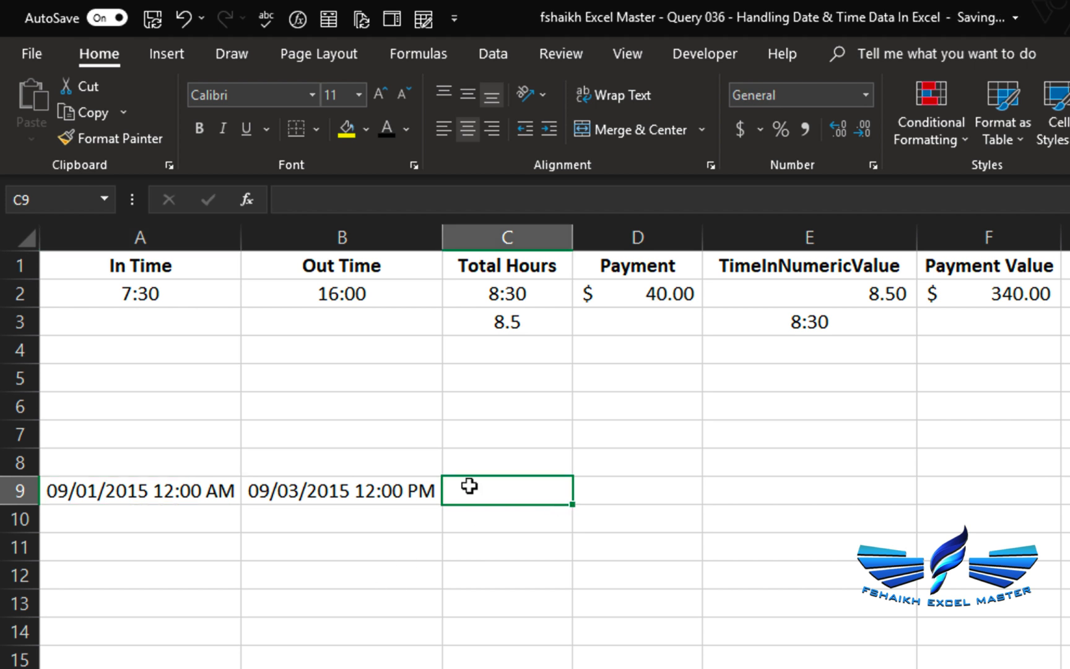
{"action": "type", "text": "="}
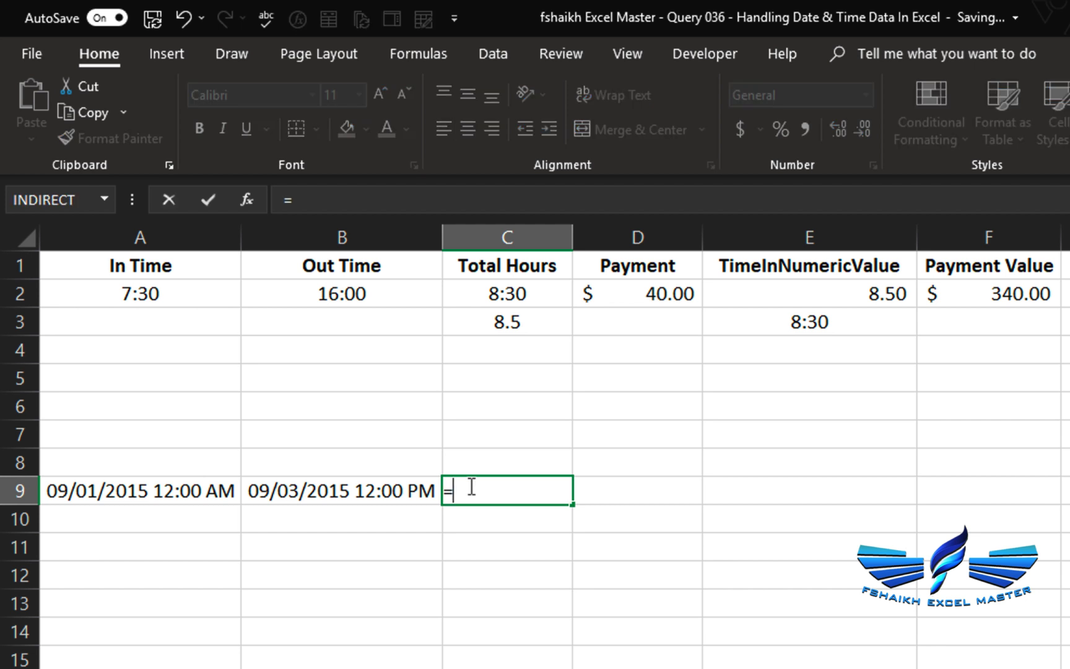
{"action": "left_click", "coordinate": [391, 489]}
{"action": "type", "text": "-"}
{"action": "left_click", "coordinate": [210, 489]}
{"action": "key", "text": "Return"}
{"action": "left_click", "coordinate": [485, 494]}
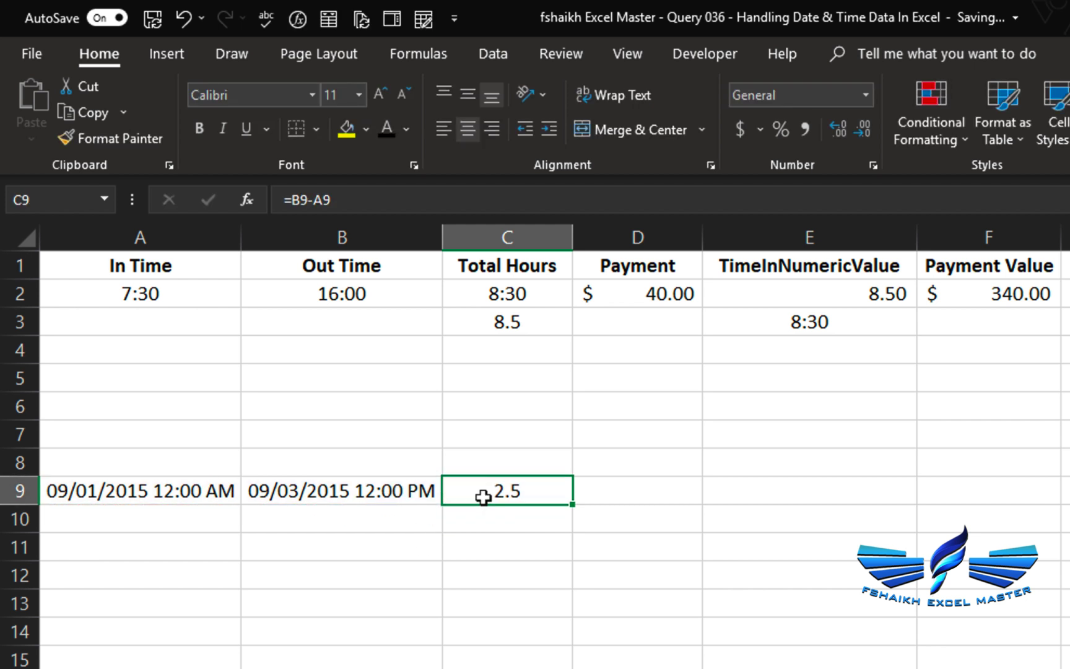
{"action": "double_click", "coordinate": [485, 494]}
{"action": "key", "text": "Escape"}
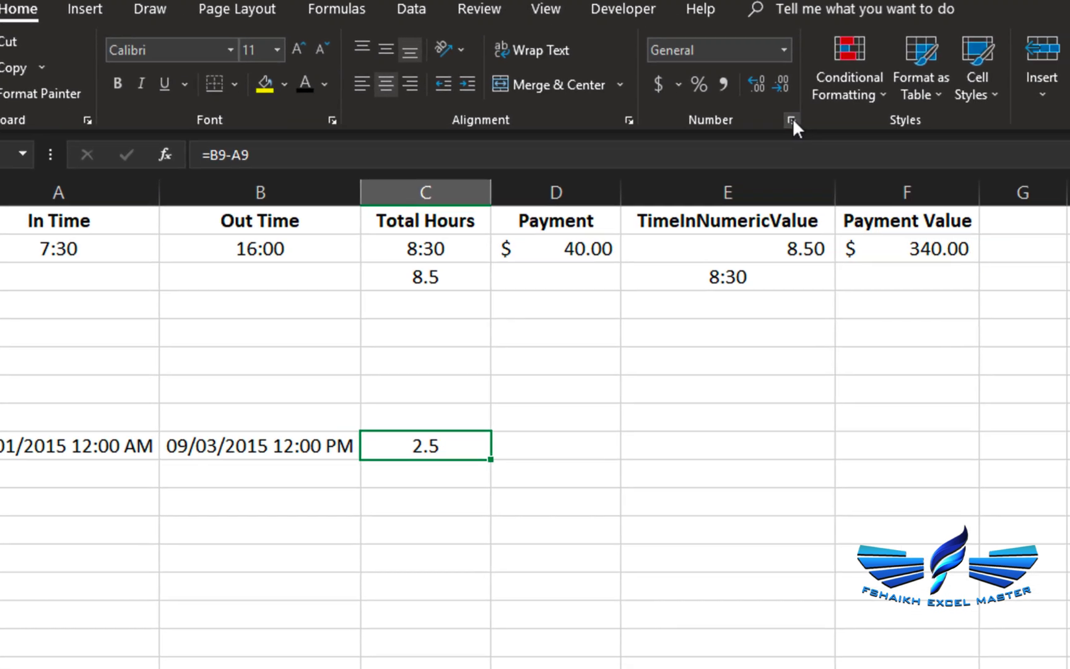
- Format the row 9 difference in C9 as Time with the 30:55.2 type
{"action": "left_click", "coordinate": [873, 166]}
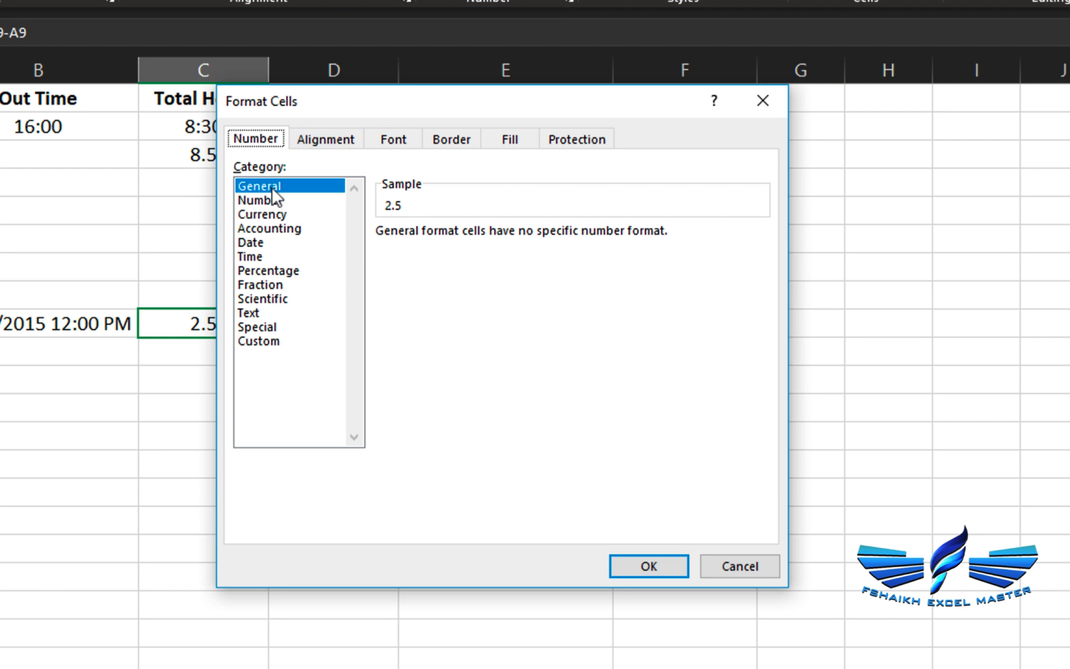
{"action": "left_click", "coordinate": [250, 257]}
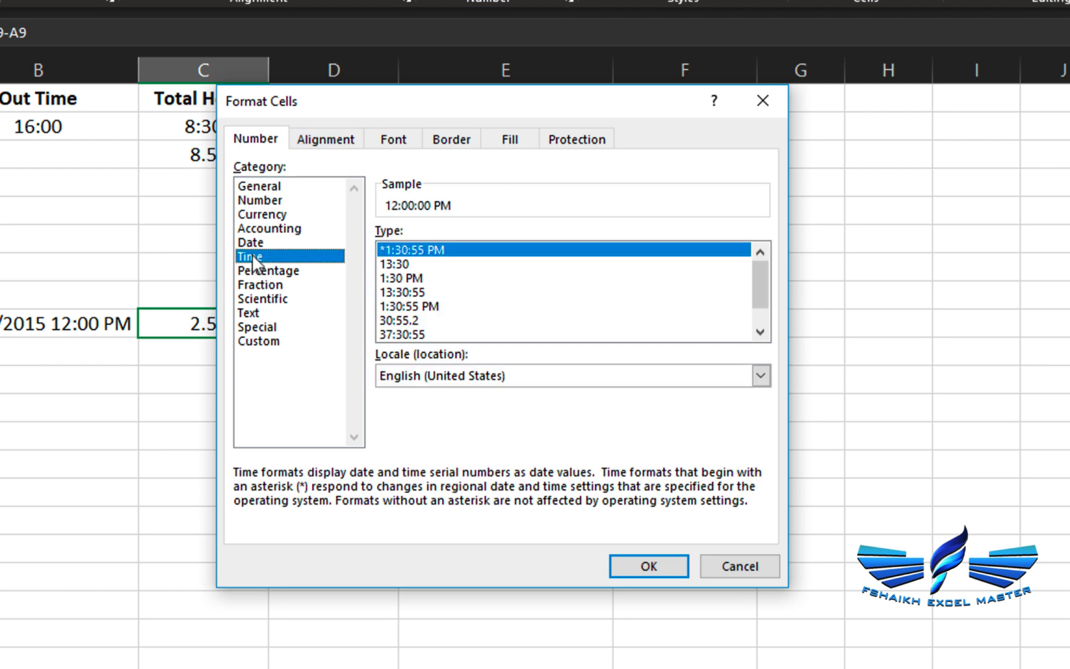
{"action": "left_click", "coordinate": [396, 334]}
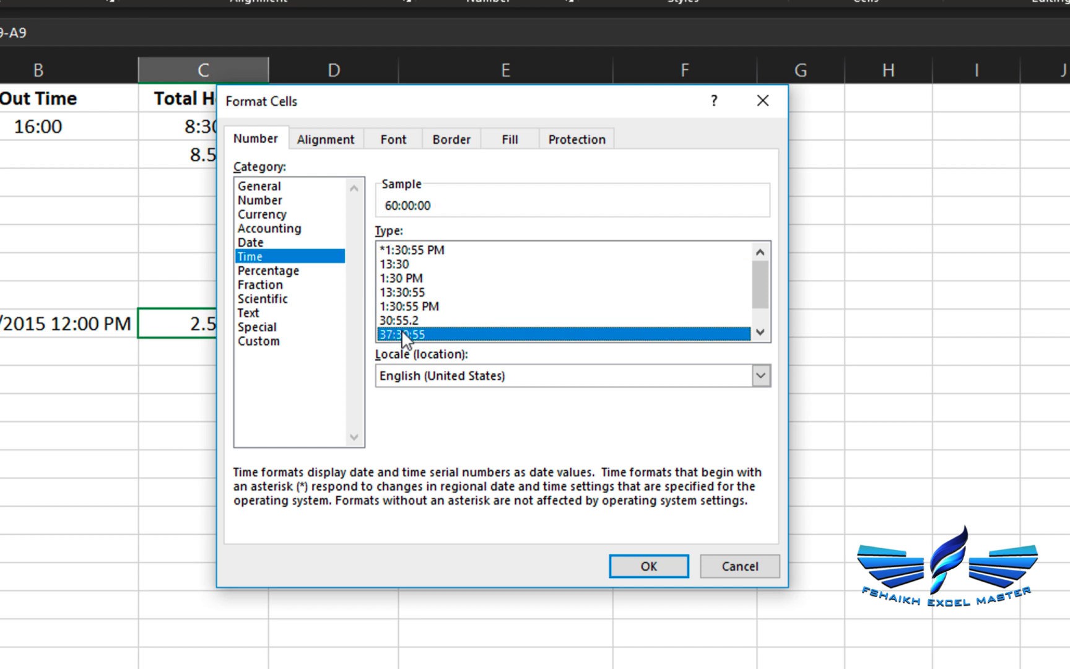
{"action": "left_click", "coordinate": [405, 320]}
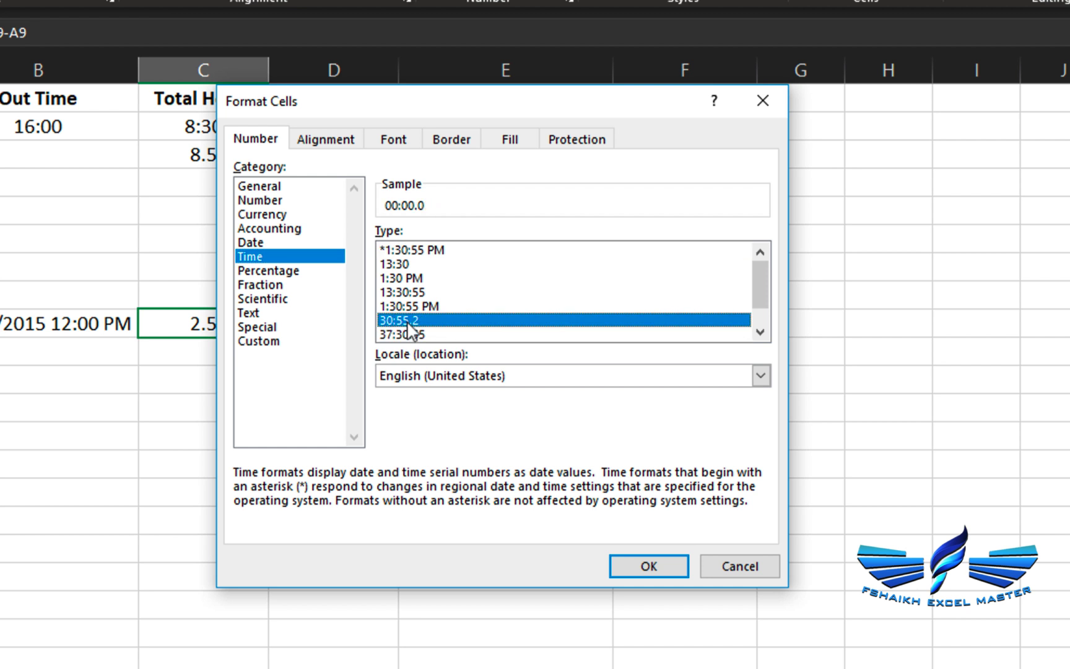
{"action": "left_click", "coordinate": [656, 565]}
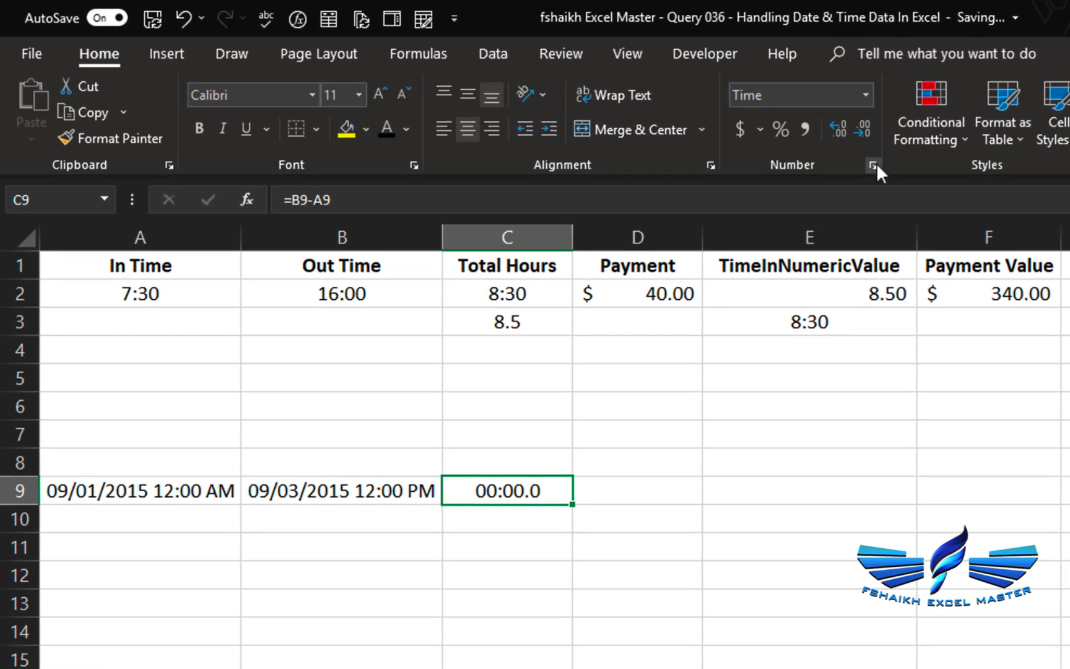
- Change the Time type of C9 to 37:30:55
{"action": "left_click", "coordinate": [873, 164]}
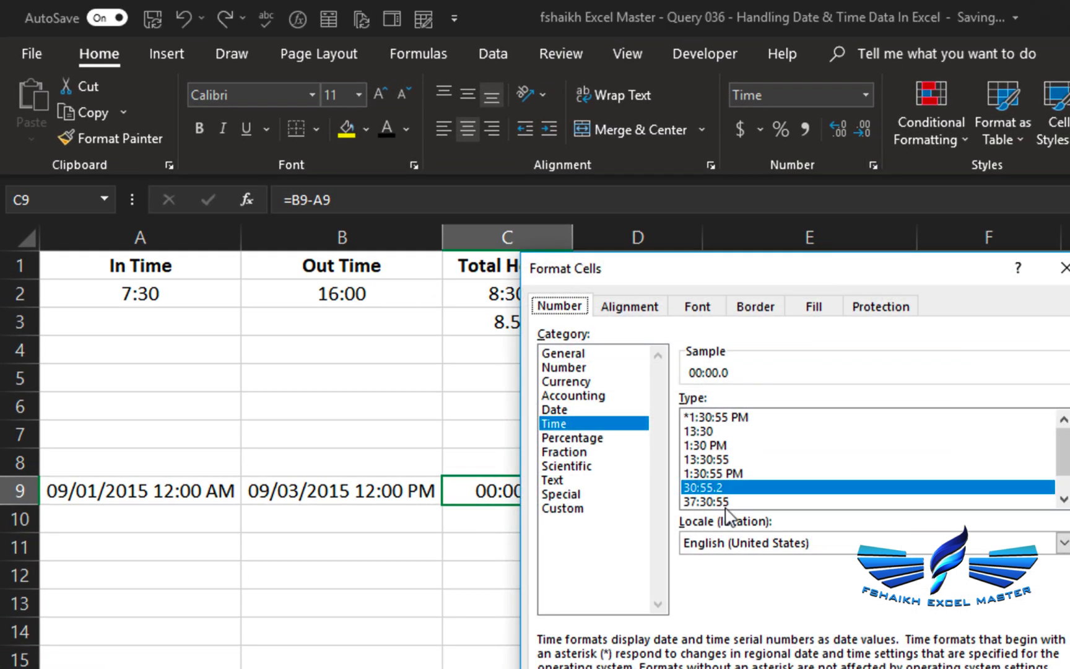
{"action": "left_click", "coordinate": [728, 503]}
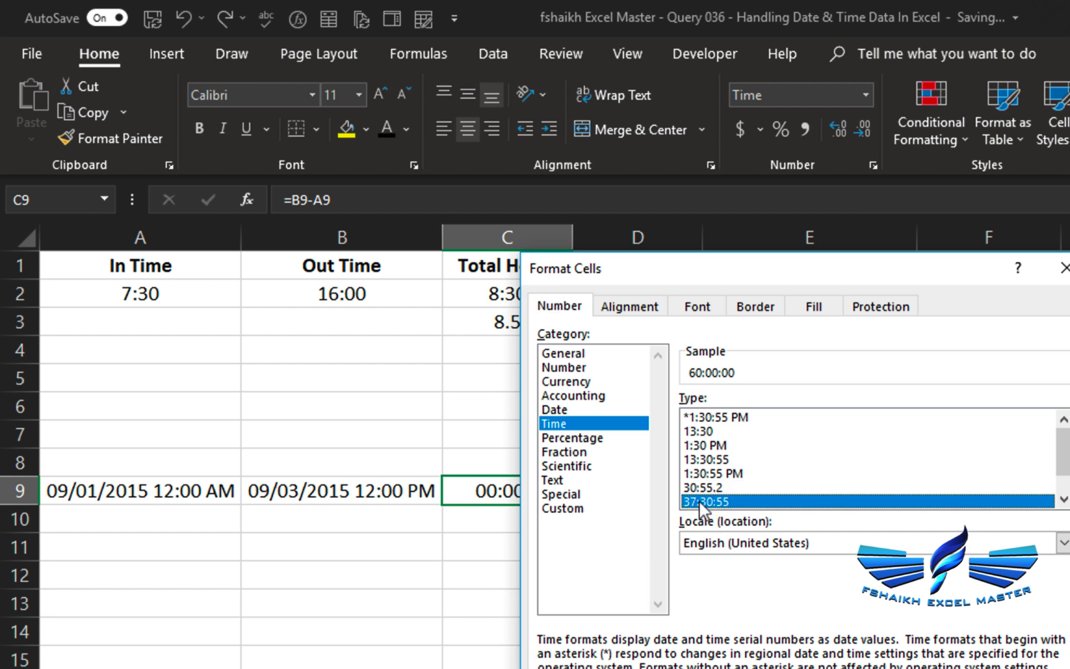
{"action": "scroll", "coordinate": [700, 505], "scroll_direction": "down", "scroll_amount": 1}
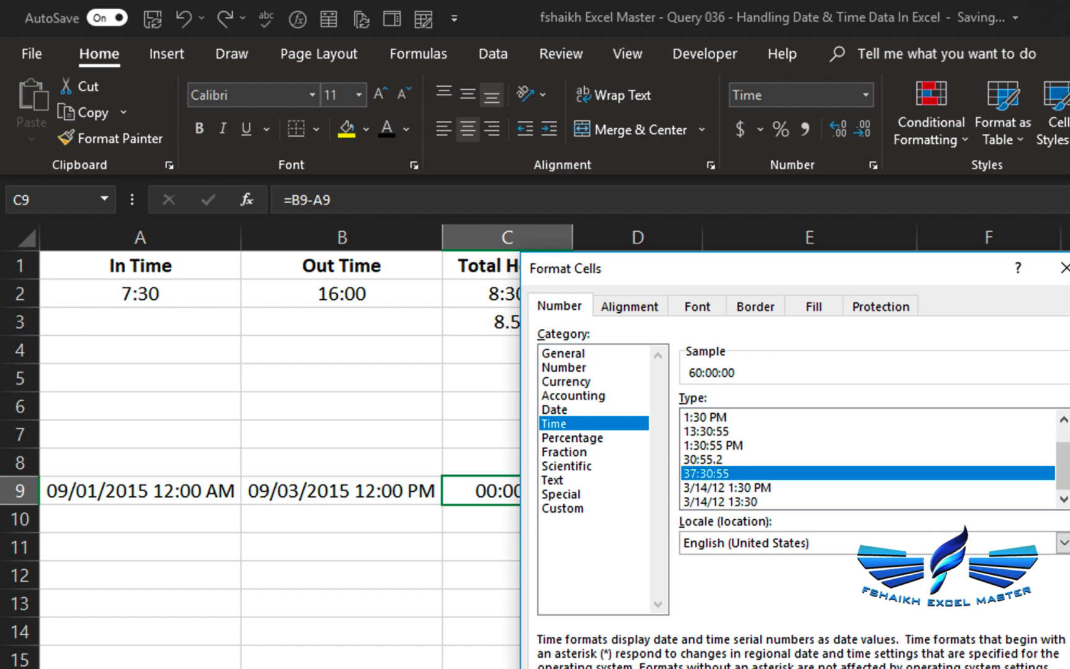
{"action": "double_click", "coordinate": [699, 474]}
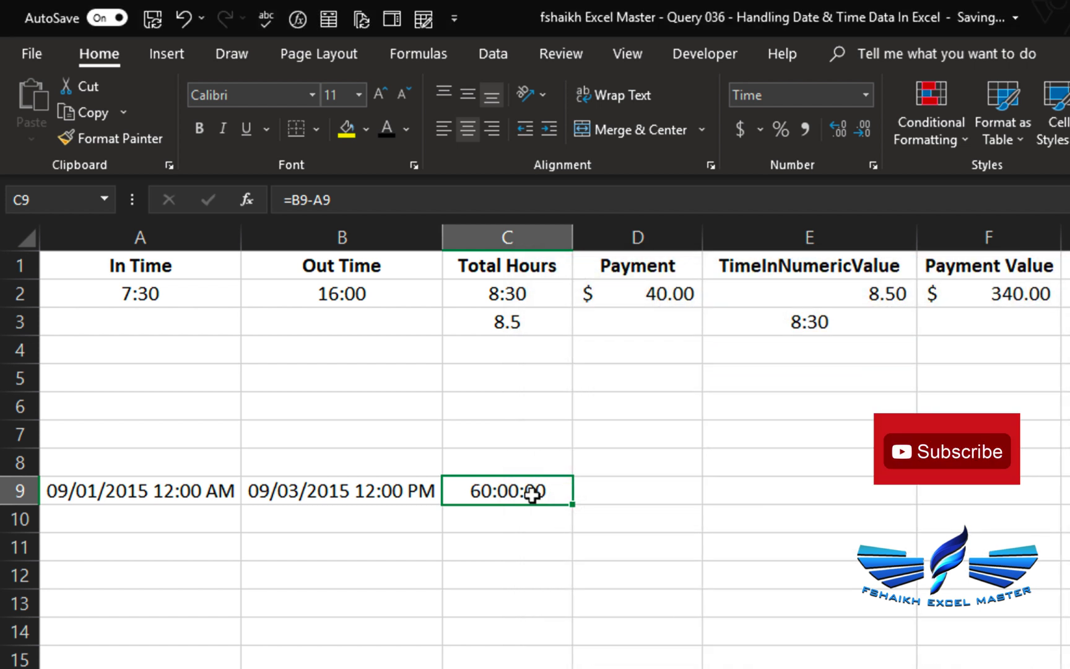
- Apply the custom number format [HH] to C9 to display only the accumulated hours
{"action": "left_click", "coordinate": [870, 165]}
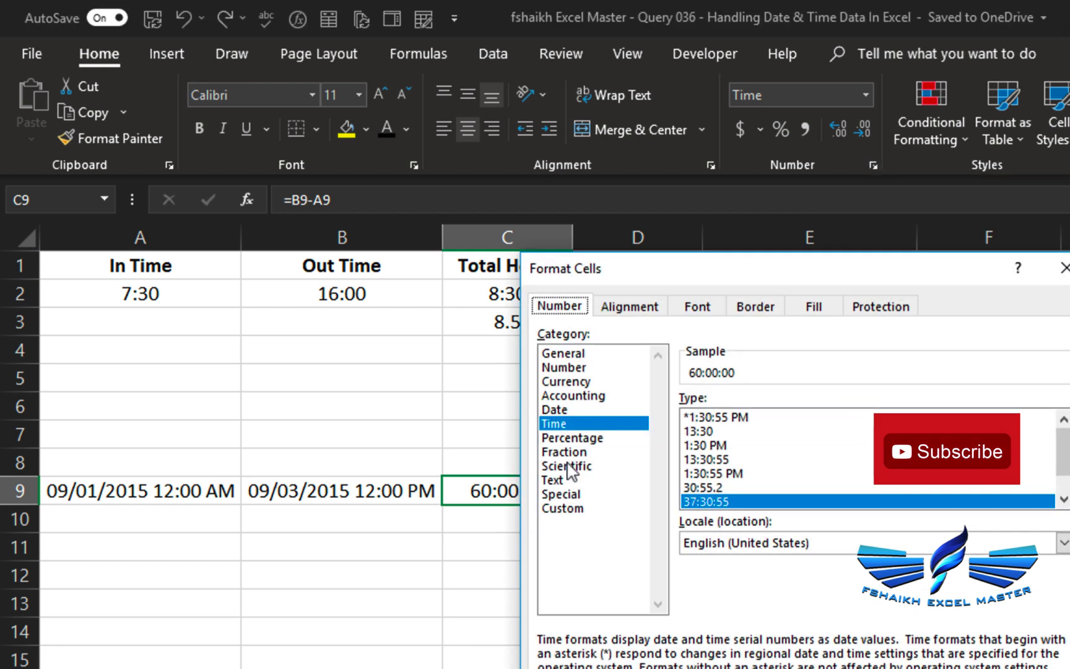
{"action": "left_click", "coordinate": [561, 507]}
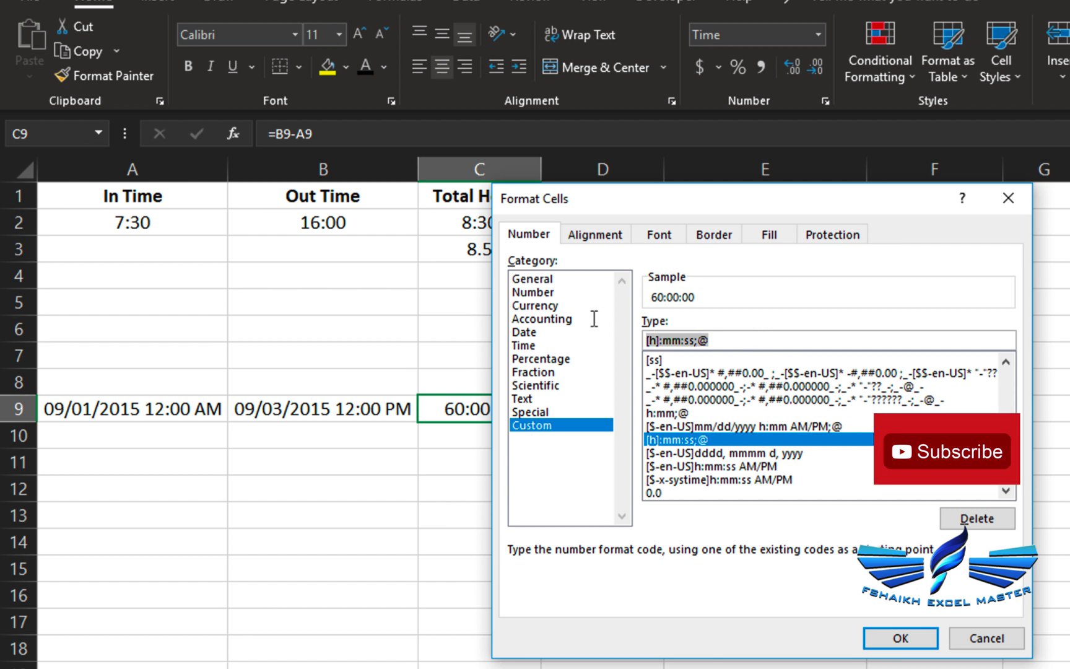
{"action": "key", "text": "BackSpace"}
{"action": "type", "text": "["}
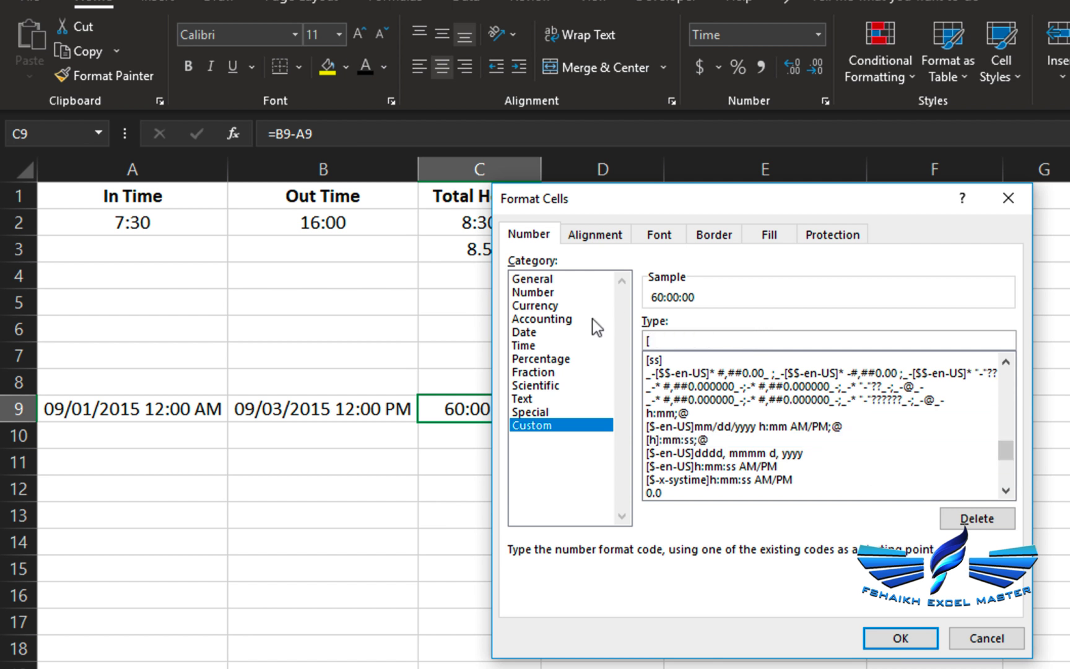
{"action": "type", "text": "HH]"}
{"action": "key", "text": "Return"}
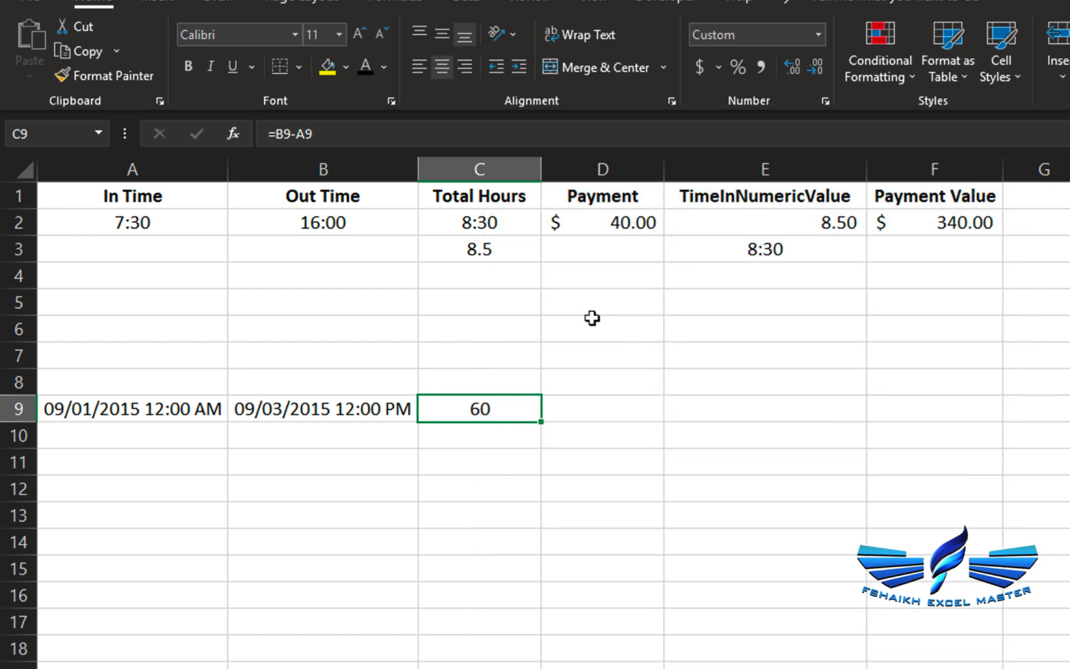
- Convert the row 9 duration to a decimal number of hours in D9 with the formula =C9*24
{"action": "left_click", "coordinate": [576, 408]}
{"action": "type", "text": "="}
{"action": "key", "text": "Left"}
{"action": "type", "text": "*24"}
{"action": "key", "text": "Return"}
{"action": "left_click", "coordinate": [606, 407]}
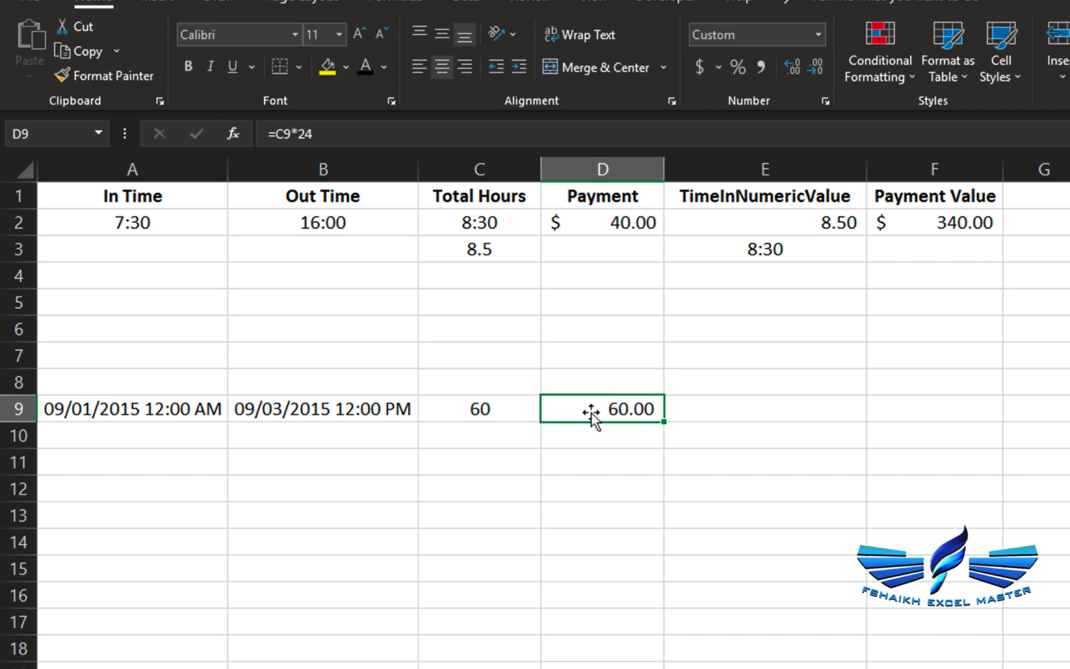
- Multiply the row 9 duration by the hourly payment rate in E9 with the formula =C9*D2
{"action": "left_click", "coordinate": [507, 411]}
{"action": "left_click", "coordinate": [746, 404]}
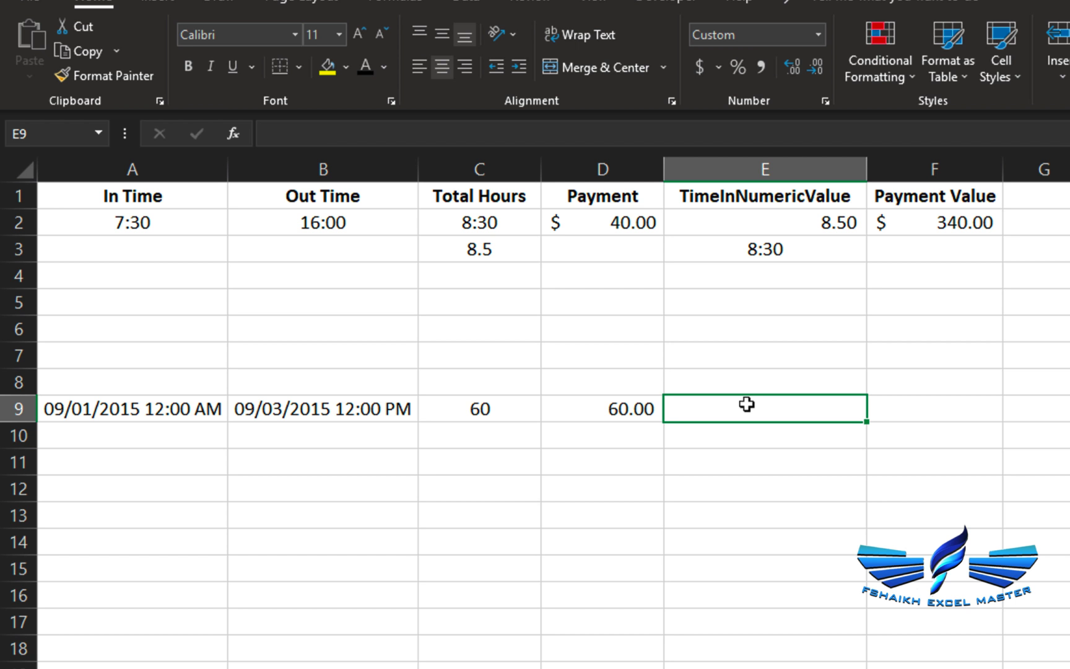
{"action": "type", "text": "="}
{"action": "key", "text": "Left"}
{"action": "key", "text": "Left"}
{"action": "type", "text": "*"}
{"action": "left_click", "coordinate": [627, 212]}
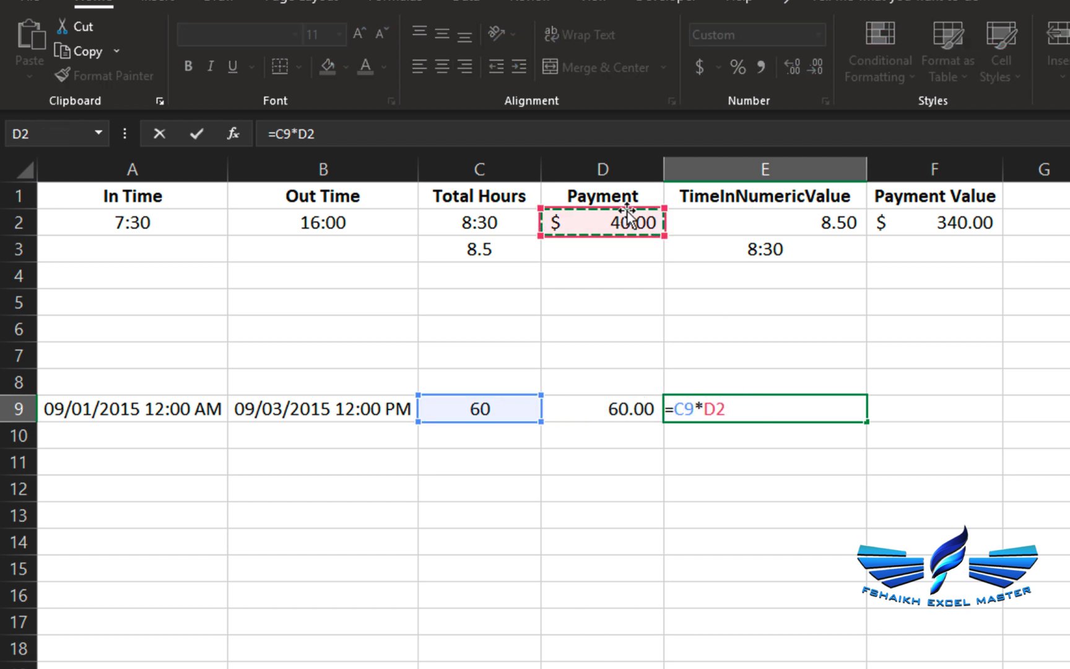
{"action": "key", "text": "Return"}
{"action": "left_click", "coordinate": [816, 408]}
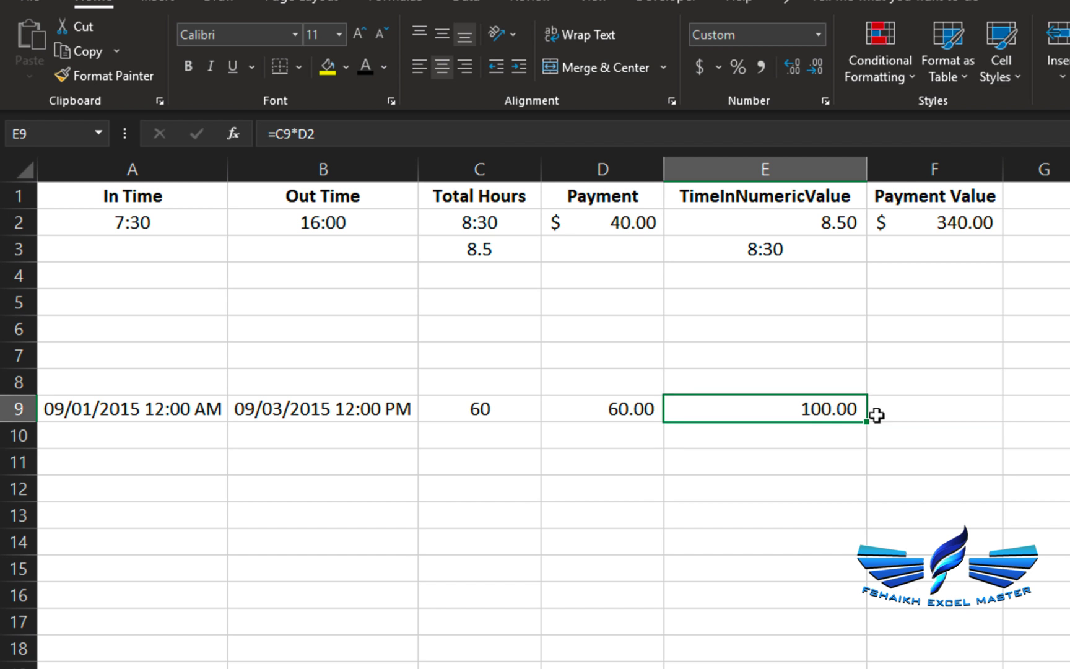
- Multiply the row 9 decimal hours by the hourly payment rate in F9 with the formula =D9*D2
{"action": "left_click", "coordinate": [910, 413]}
{"action": "type", "text": "="}
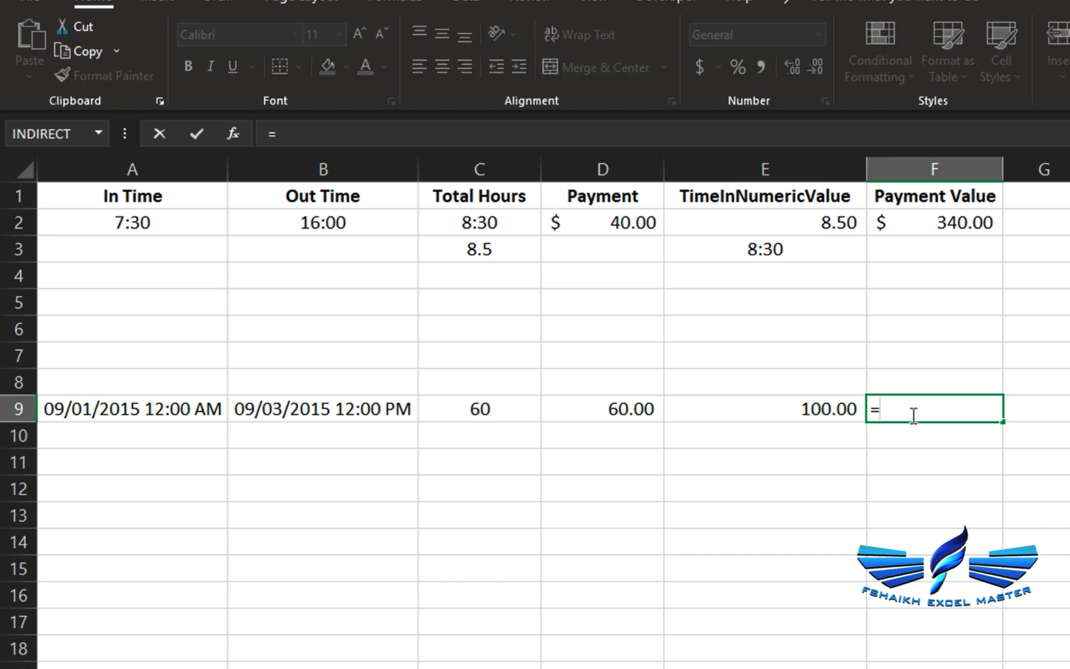
{"action": "key", "text": "Left"}
{"action": "key", "text": "Left"}
{"action": "type", "text": "*"}
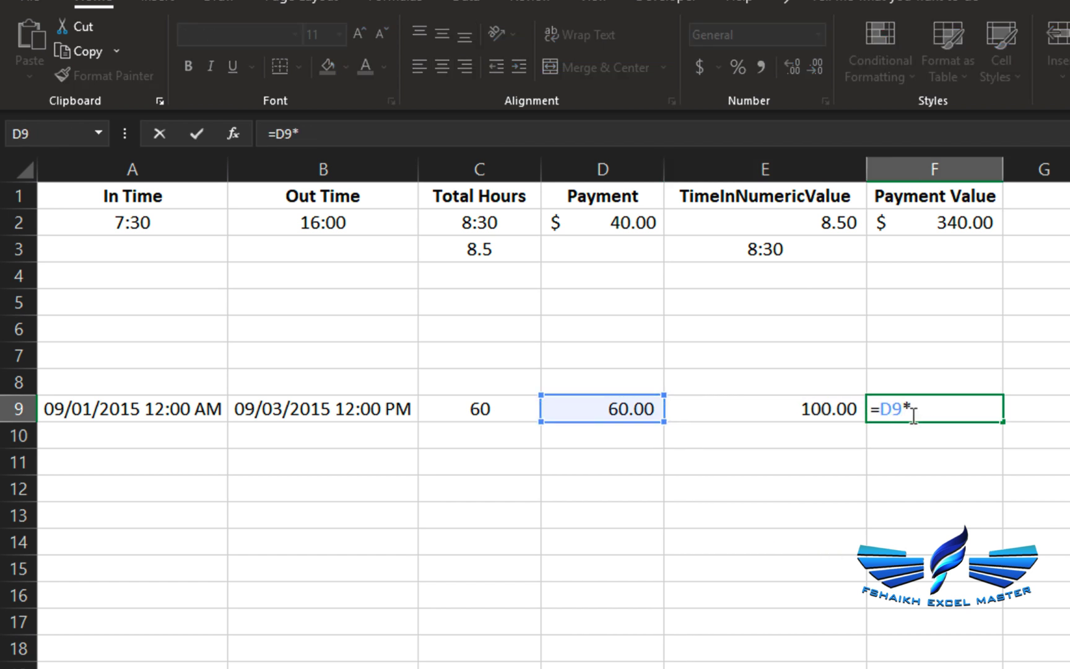
{"action": "left_click", "coordinate": [622, 216]}
{"action": "key", "text": "Return"}
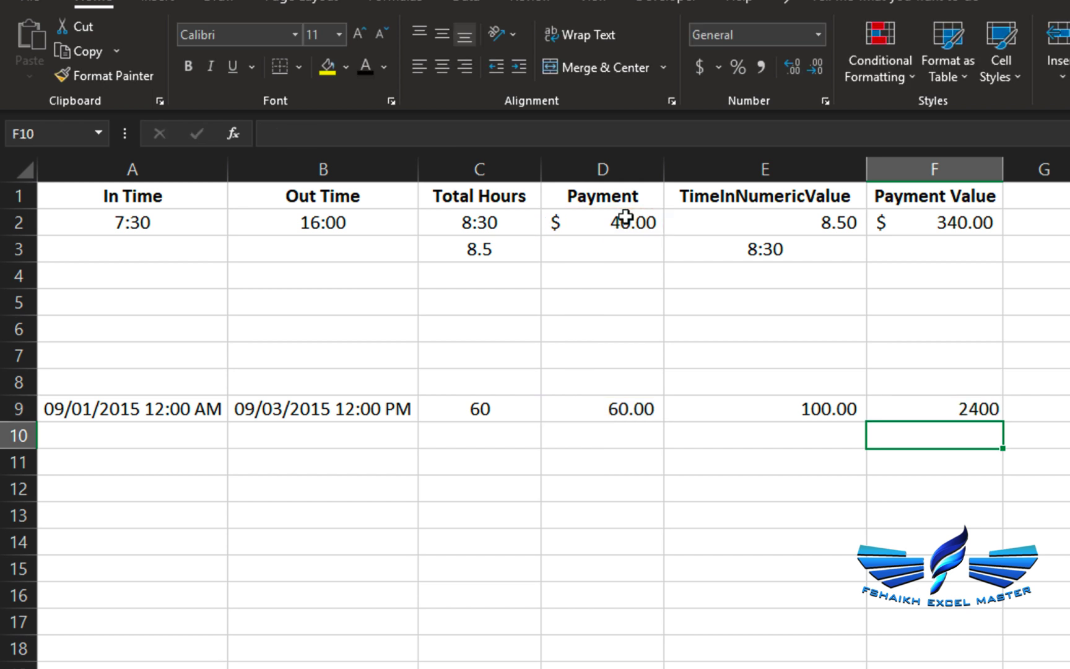
- Move the payment result in E9 to C10 and the one in F9 to D10, under their source values
{"action": "left_click", "coordinate": [799, 410]}
{"action": "left_click_drag", "start_coordinate": [788, 422], "coordinate": [499, 447]}
{"action": "left_click", "coordinate": [957, 419]}
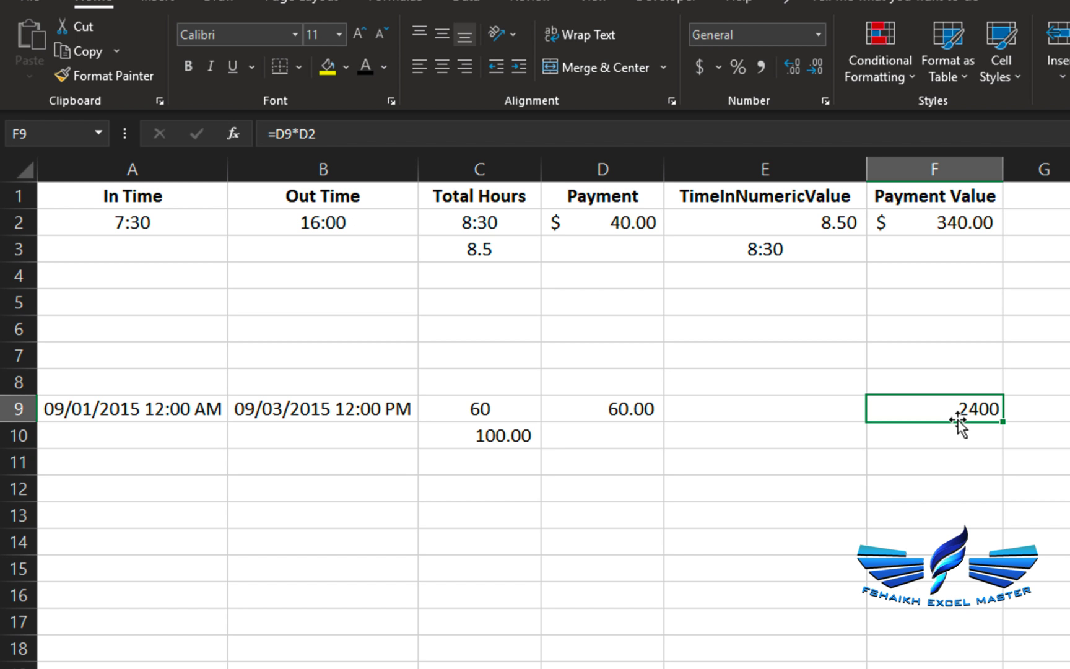
{"action": "left_click_drag", "start_coordinate": [948, 422], "coordinate": [629, 440]}
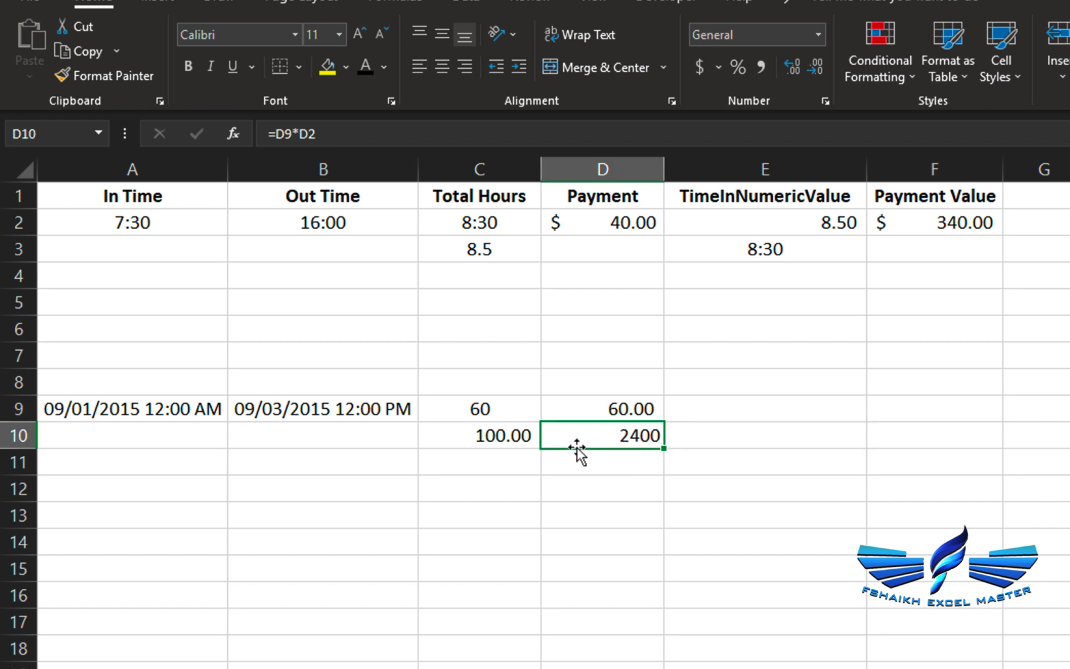
- Apply the custom number format [mm] to C9 to display the duration as accumulated minutes
{"action": "left_click", "coordinate": [520, 410]}
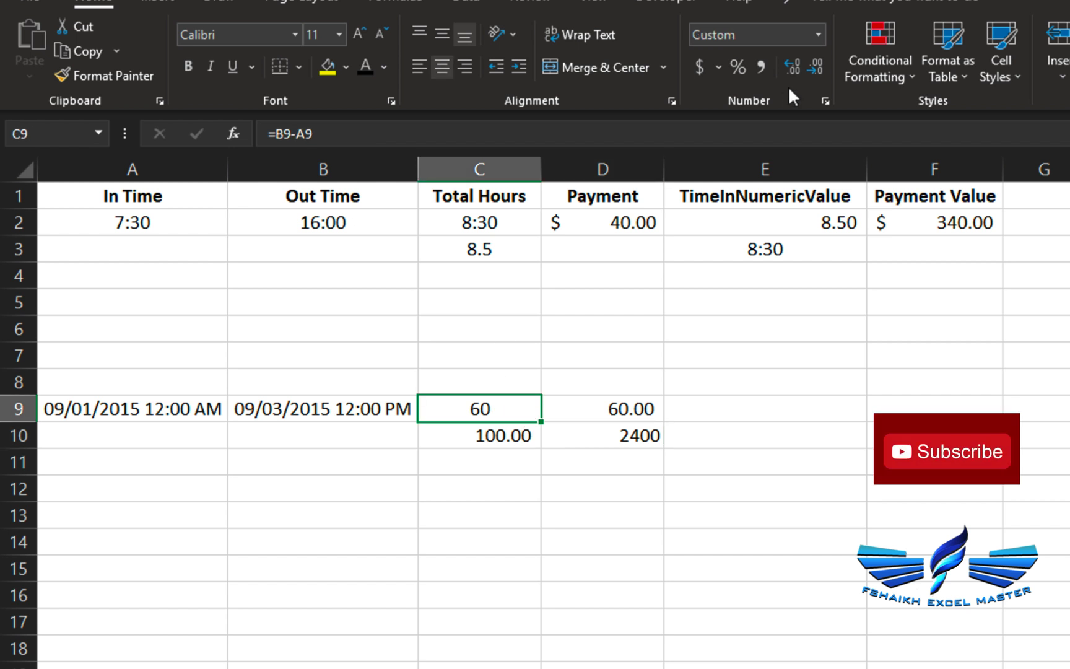
{"action": "left_click", "coordinate": [824, 100]}
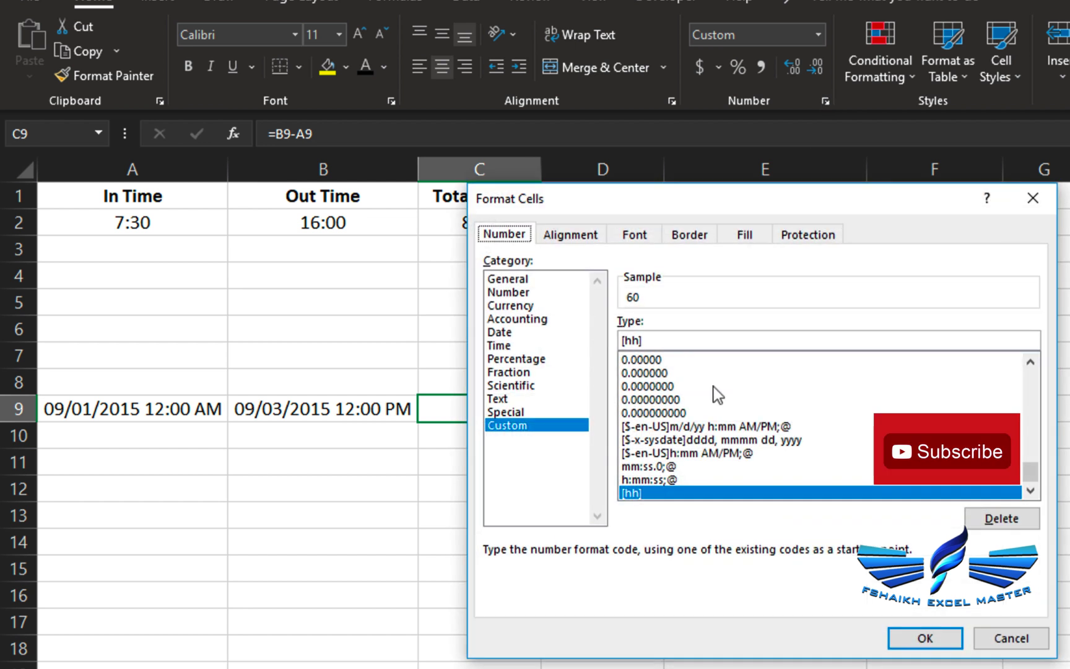
{"action": "left_click", "coordinate": [660, 342]}
{"action": "key", "text": "BackSpace"}
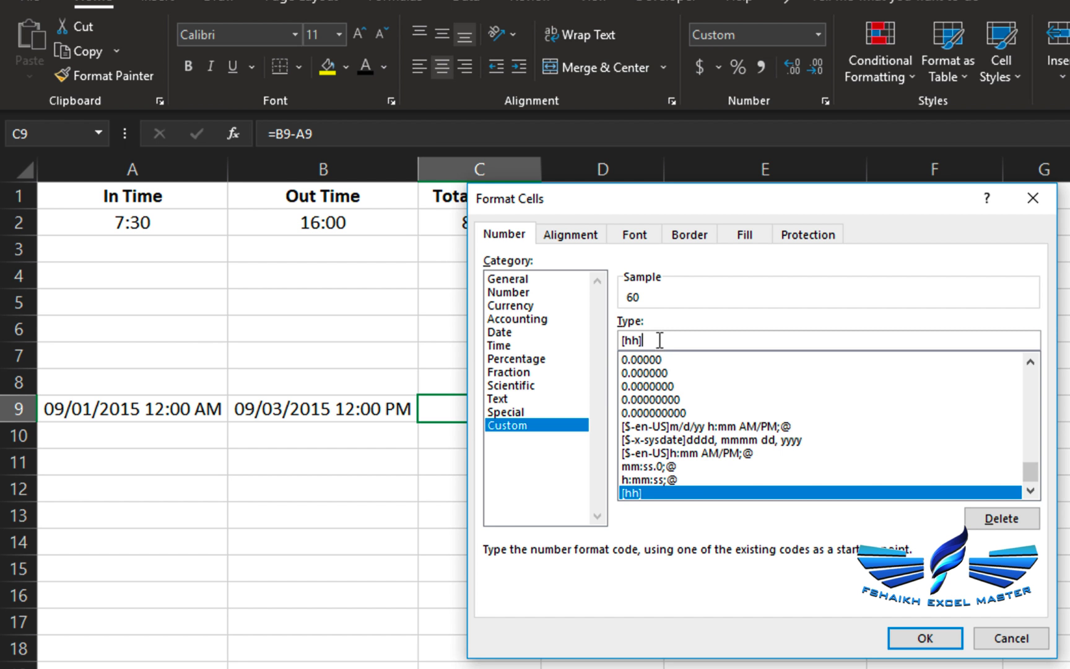
{"action": "key", "text": "BackSpace"}
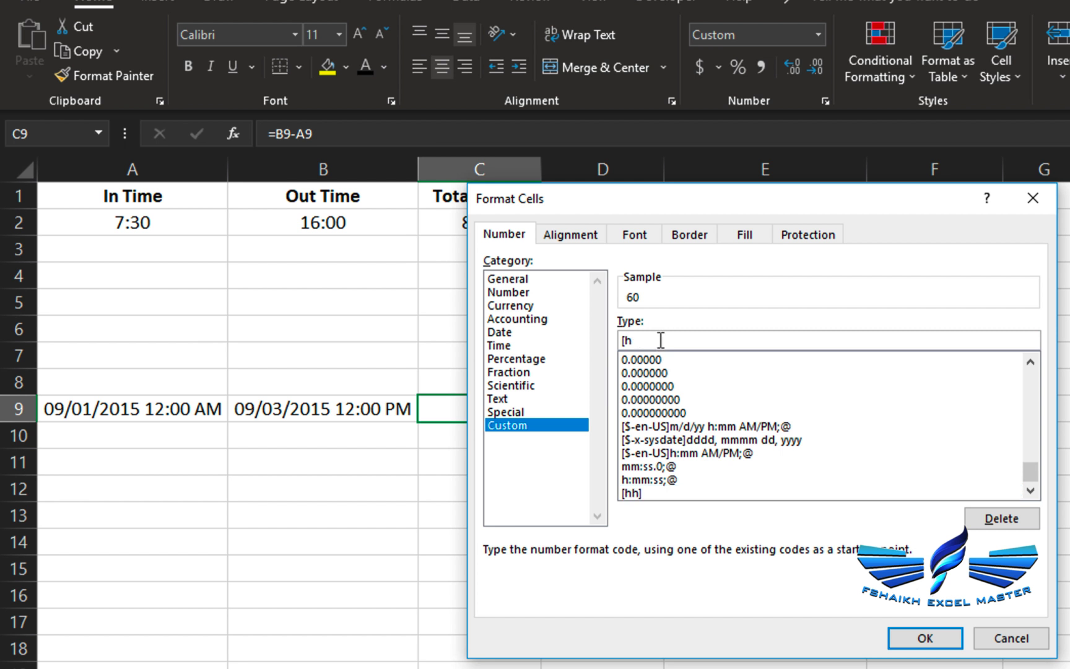
{"action": "key", "text": "BackSpace"}
{"action": "type", "text": "]"}
{"action": "left_click", "coordinate": [623, 341]}
{"action": "key", "text": "BackSpace"}
{"action": "key", "text": "BackSpace"}
{"action": "key", "text": "BackSpace"}
{"action": "type", "text": "mm"}
{"action": "left_click", "coordinate": [926, 637]}
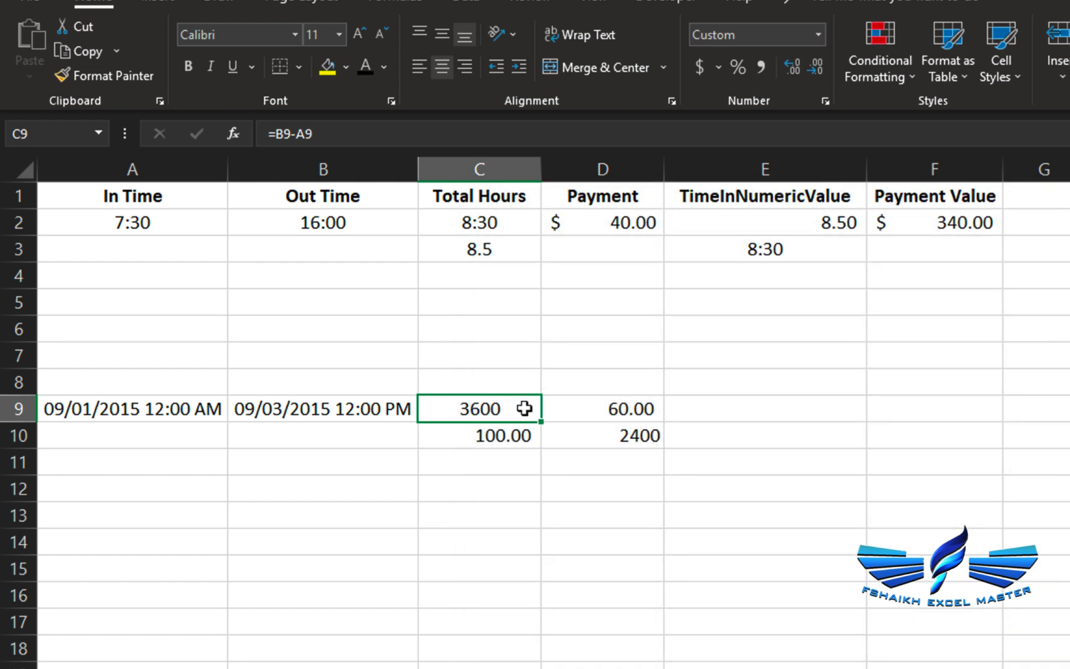
- Preview the seconds code ss in the custom number format of C9, and set the format back to [mm]
{"action": "left_click", "coordinate": [825, 100]}
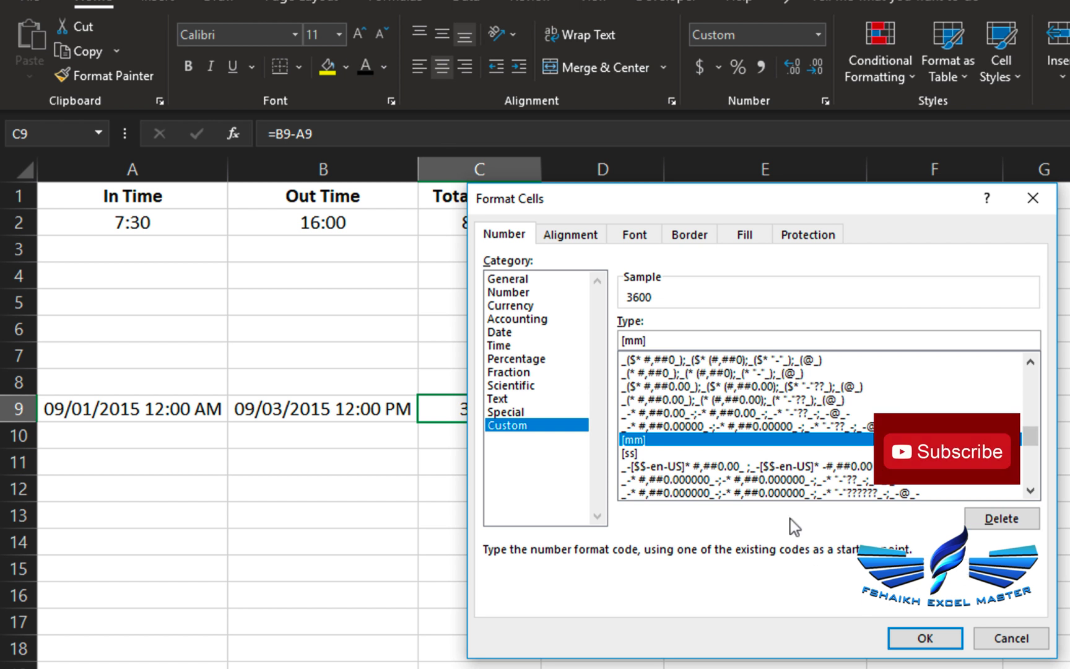
{"action": "key", "text": "BackSpace"}
{"action": "key", "text": "BackSpace"}
{"action": "key", "text": "BackSpace"}
{"action": "type", "text": "ss"}
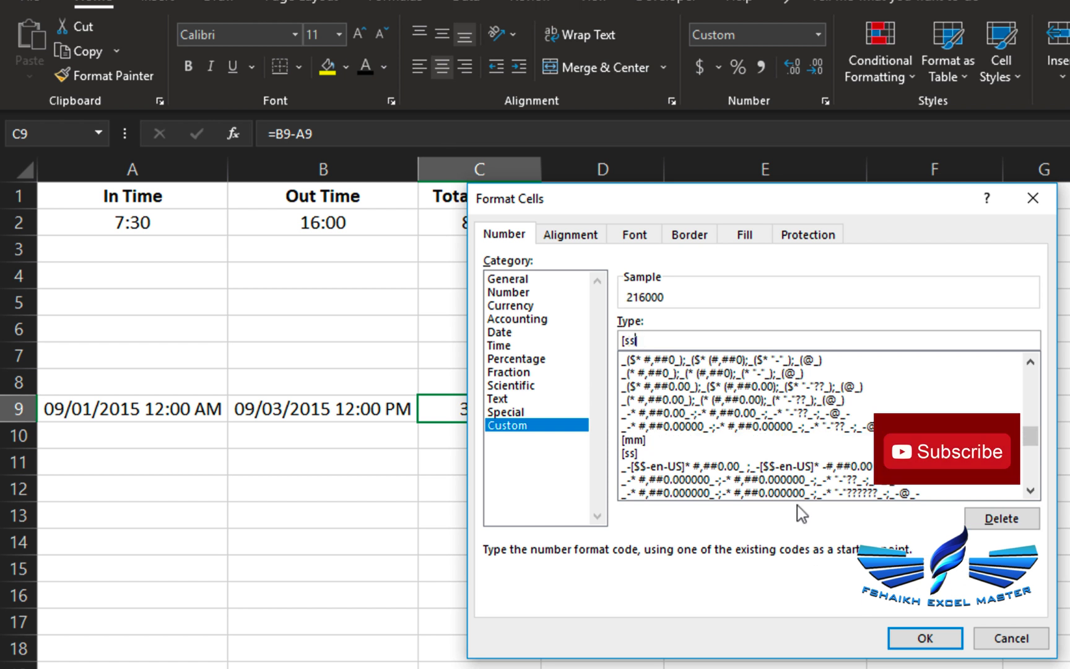
{"action": "key", "text": "BackSpace"}
{"action": "key", "text": "BackSpace"}
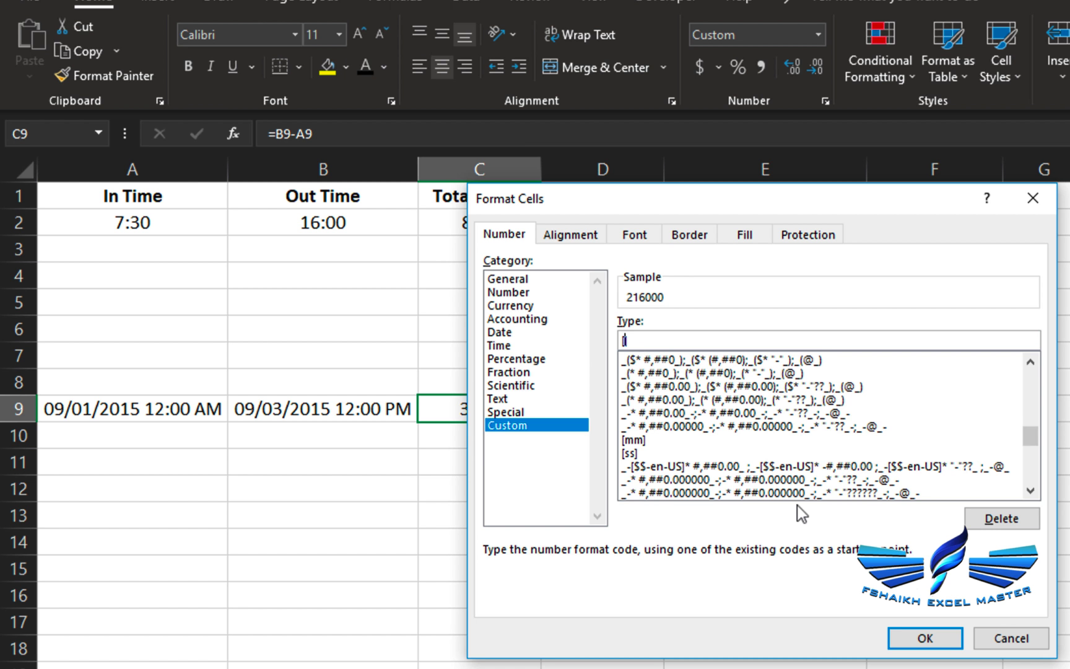
{"action": "type", "text": "mm]"}
{"action": "left_click", "coordinate": [925, 637]}
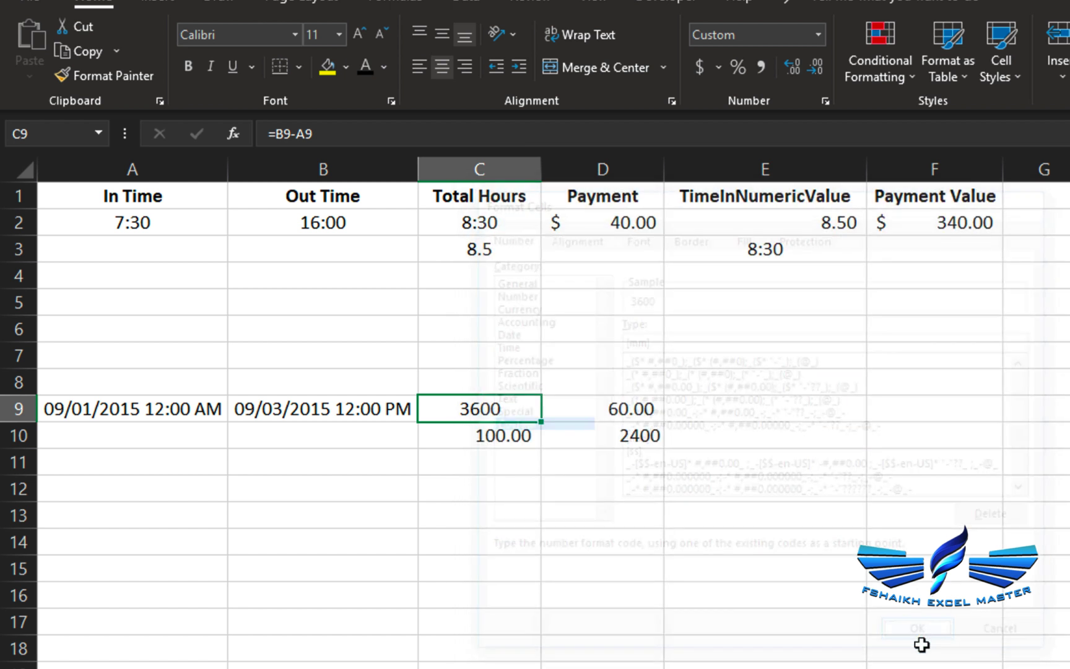
- Convert the row 9 duration to a decimal number of minutes in D9 with the formula =C9*24*60
{"action": "left_click", "coordinate": [614, 415]}
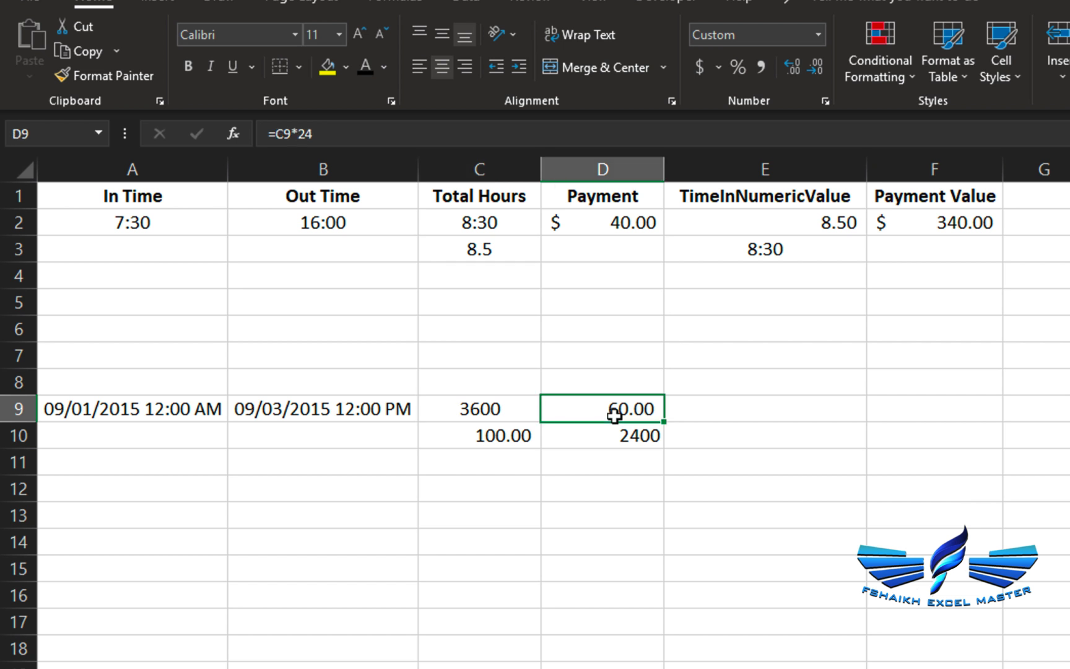
{"action": "left_click", "coordinate": [338, 133]}
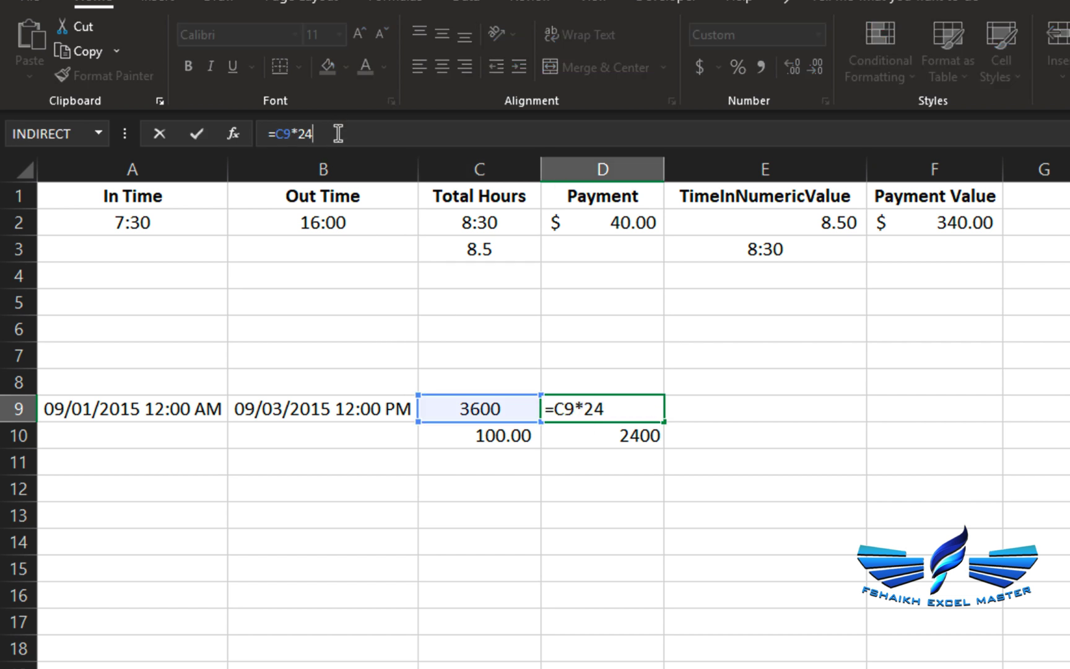
{"action": "type", "text": "*60"}
{"action": "key", "text": "Return"}
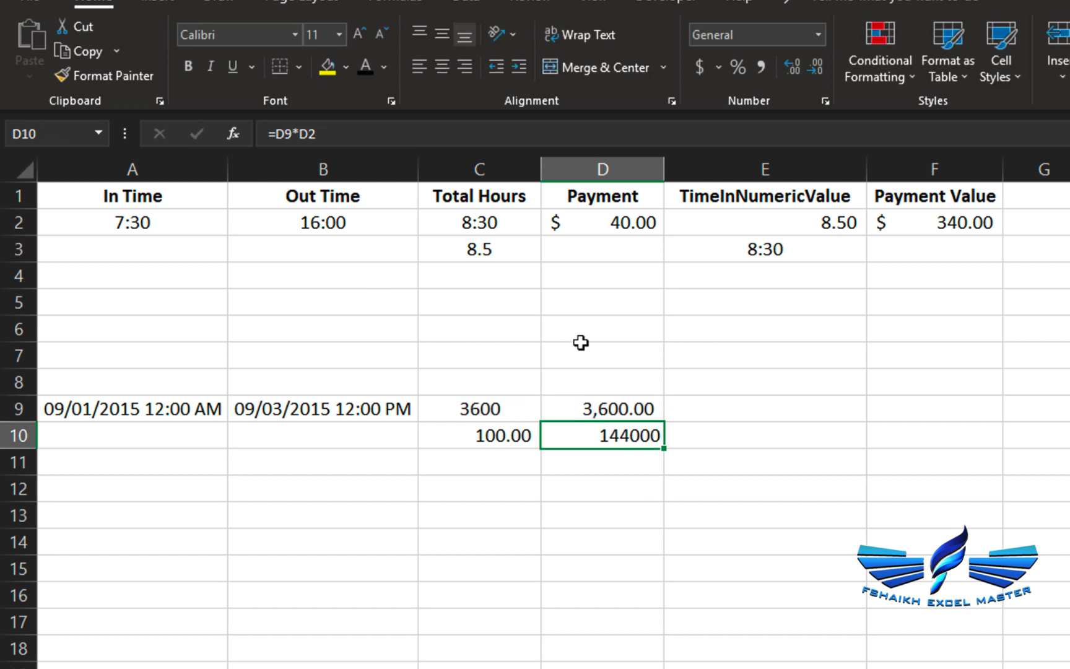
{"action": "left_click", "coordinate": [589, 404]}
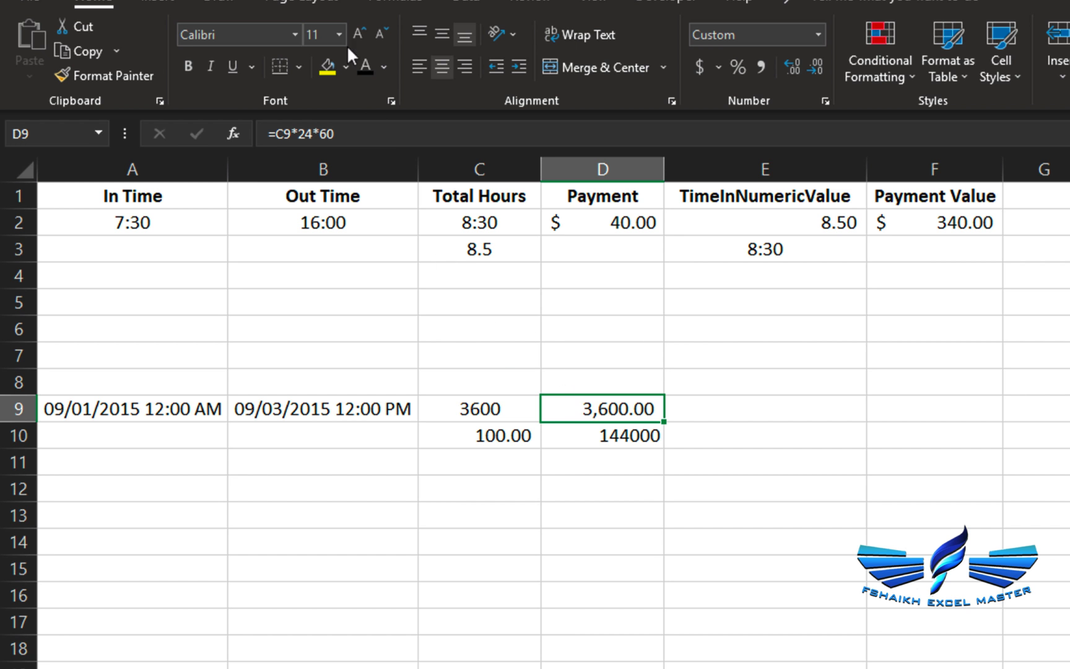
{"action": "left_click", "coordinate": [360, 139]}
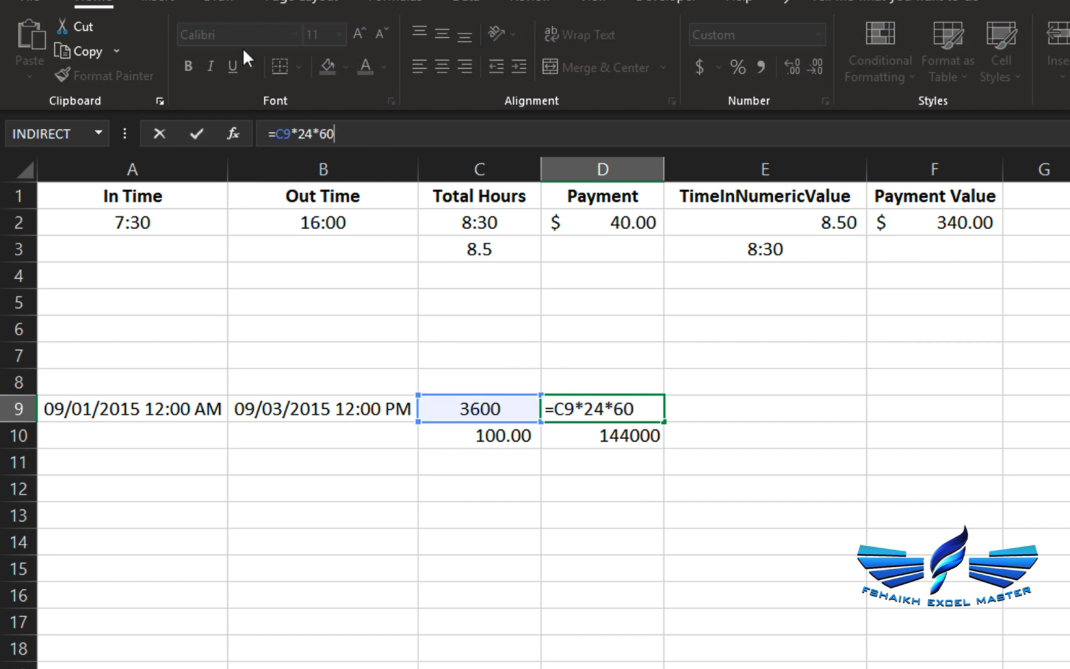
{"action": "key", "text": "ctrl+Return"}
- Undo the minutes conversion in D9 and the minutes number format of C9
{"action": "key", "text": "ctrl+z"}
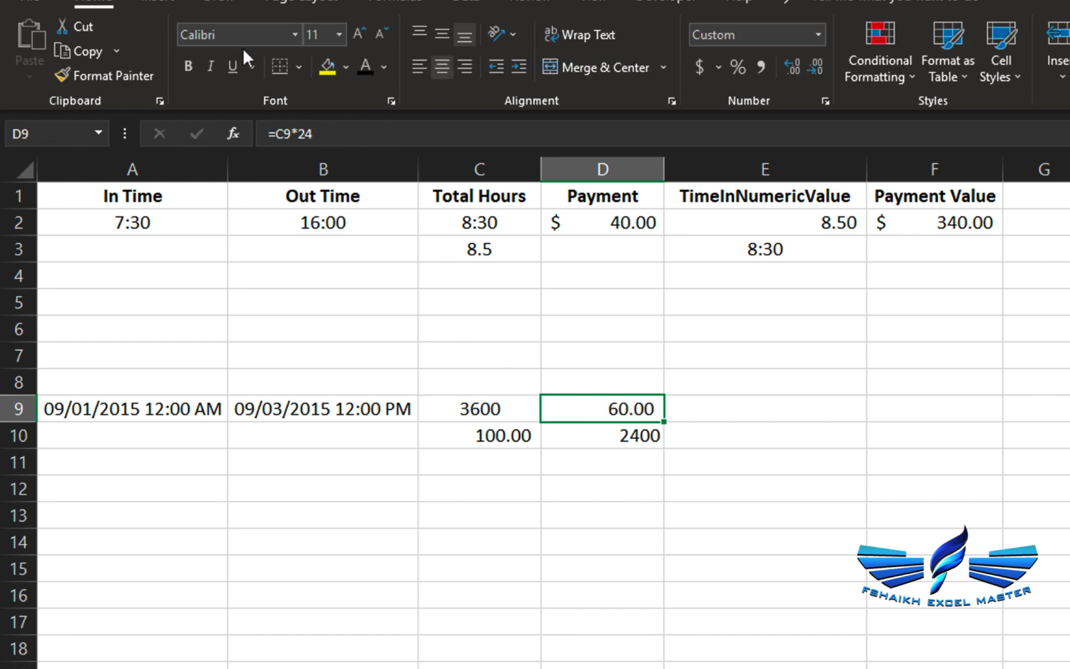
{"action": "key", "text": "Left"}
{"action": "key", "text": "ctrl+z"}
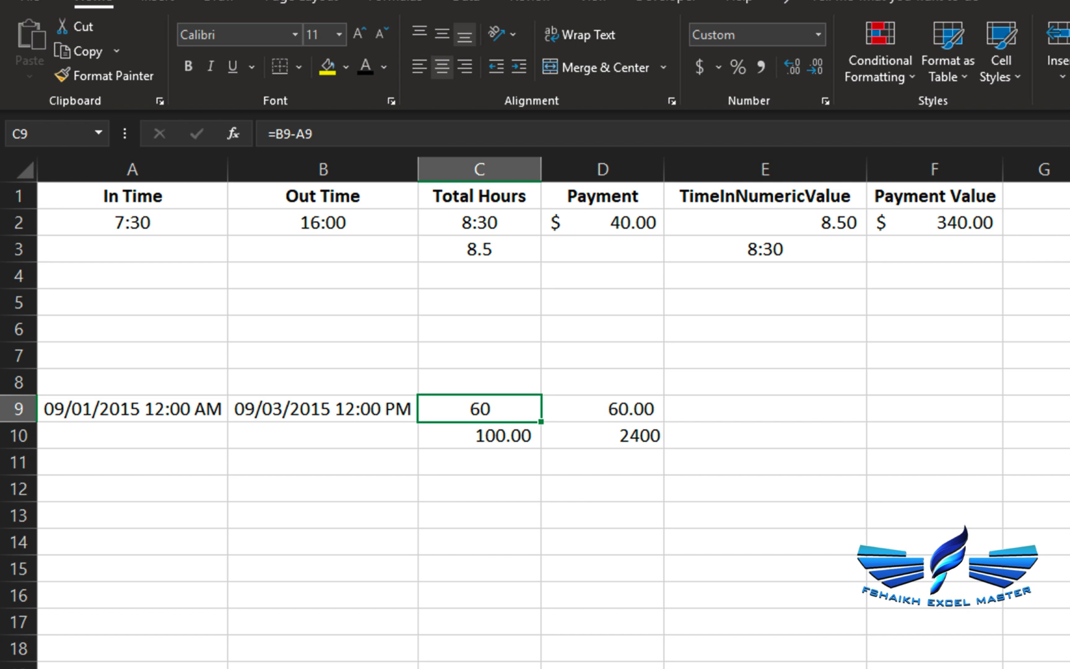
- On the EntryDate&Time sheet, insert the current date in A2 and the current time in A3
{"action": "key", "text": "ctrl+Page_Down"}
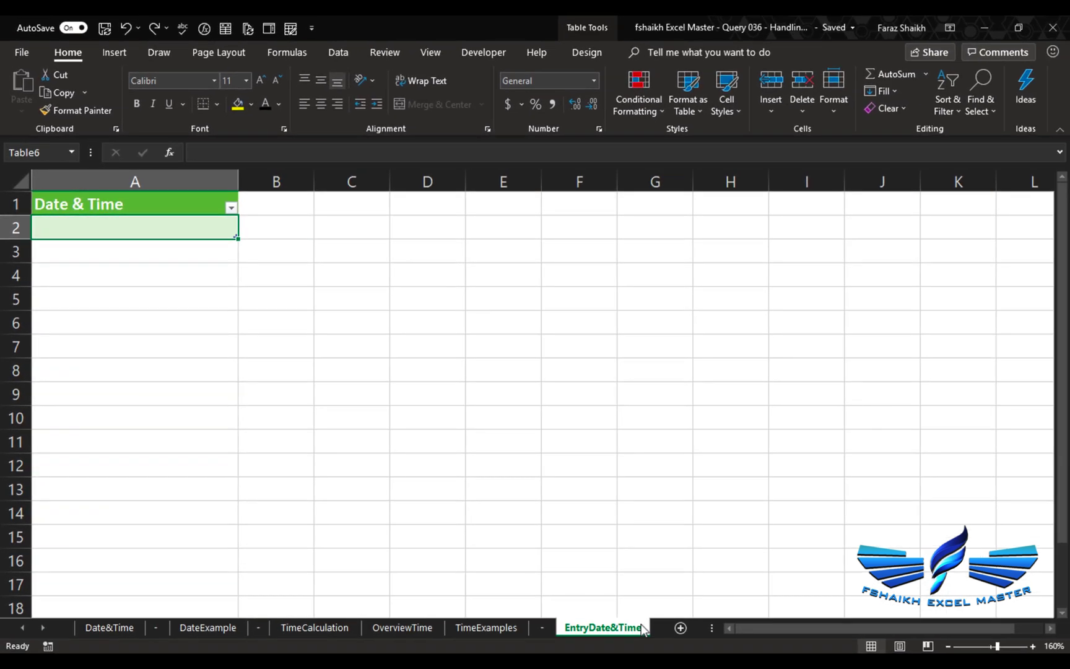
{"action": "key", "text": "ctrl+semicolon"}
{"action": "key", "text": "Return"}
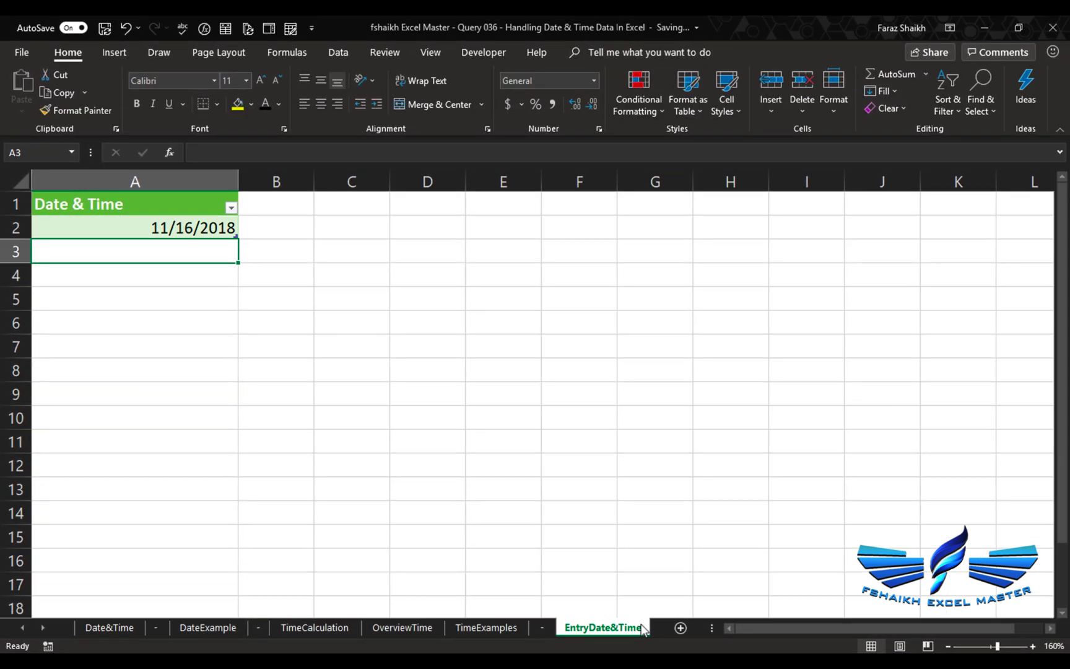
{"action": "key", "text": "ctrl+shift+semicolon"}
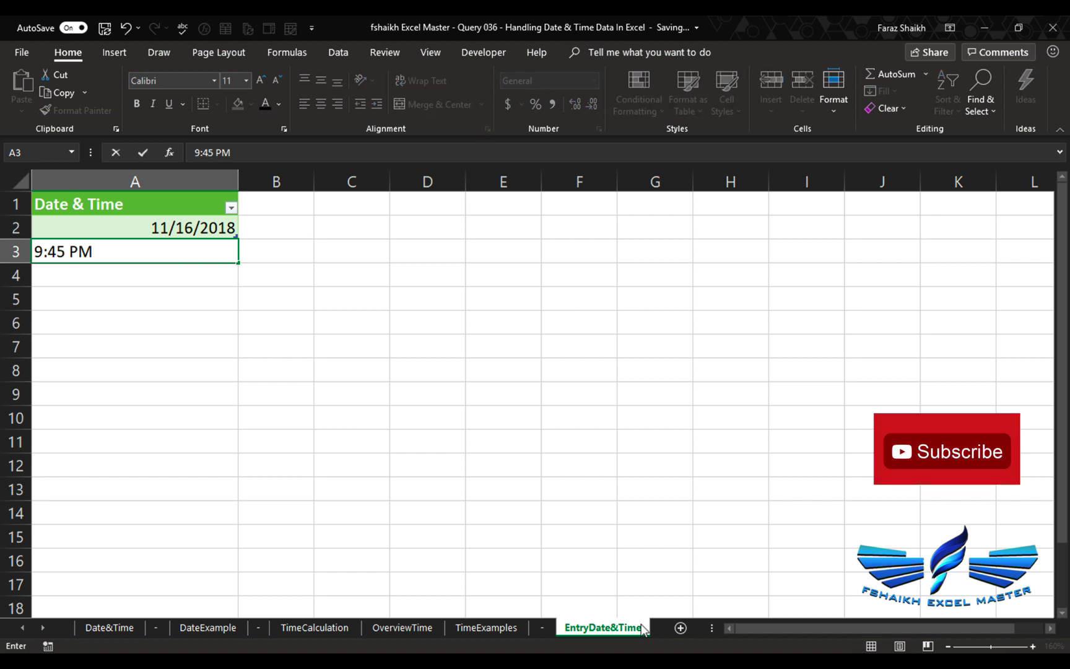
{"action": "key", "text": "Return"}
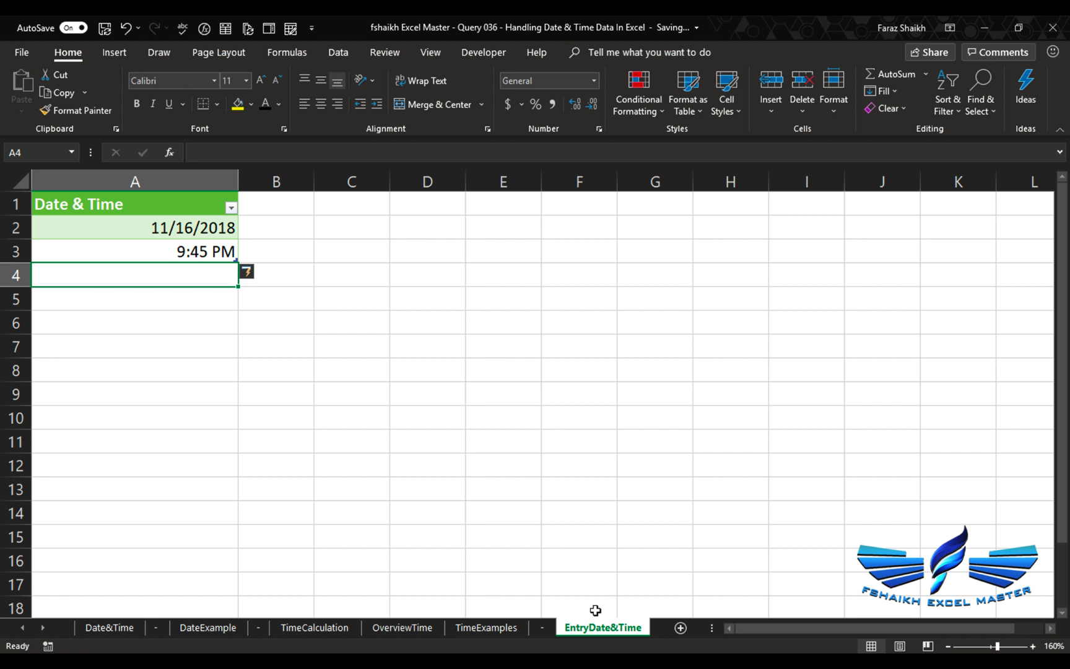
- Insert the current date and the current time together, separated by a space, in A4 and again in A5
{"action": "key", "text": "ctrl+semicolon"}
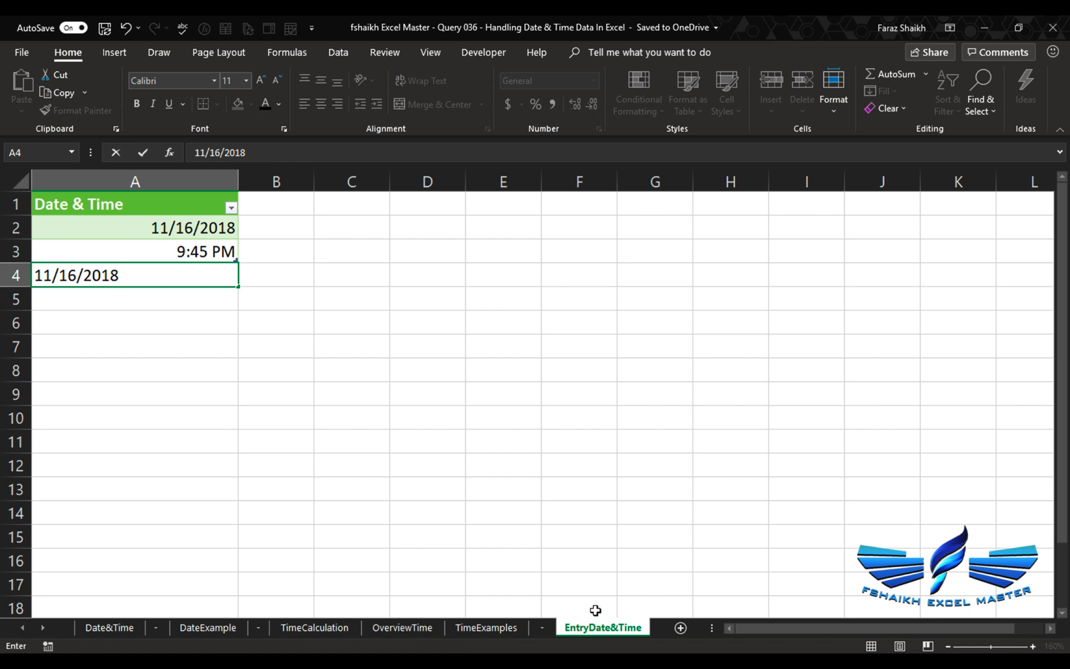
{"action": "key", "text": "ctrl+shift+semicolon"}
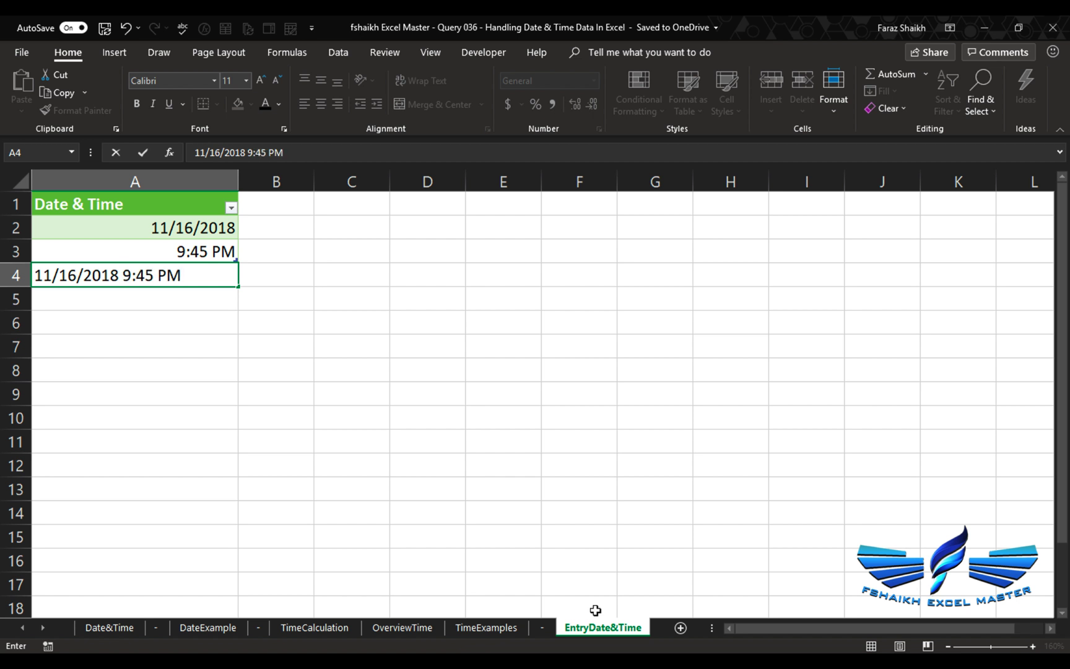
{"action": "key", "text": "Return"}
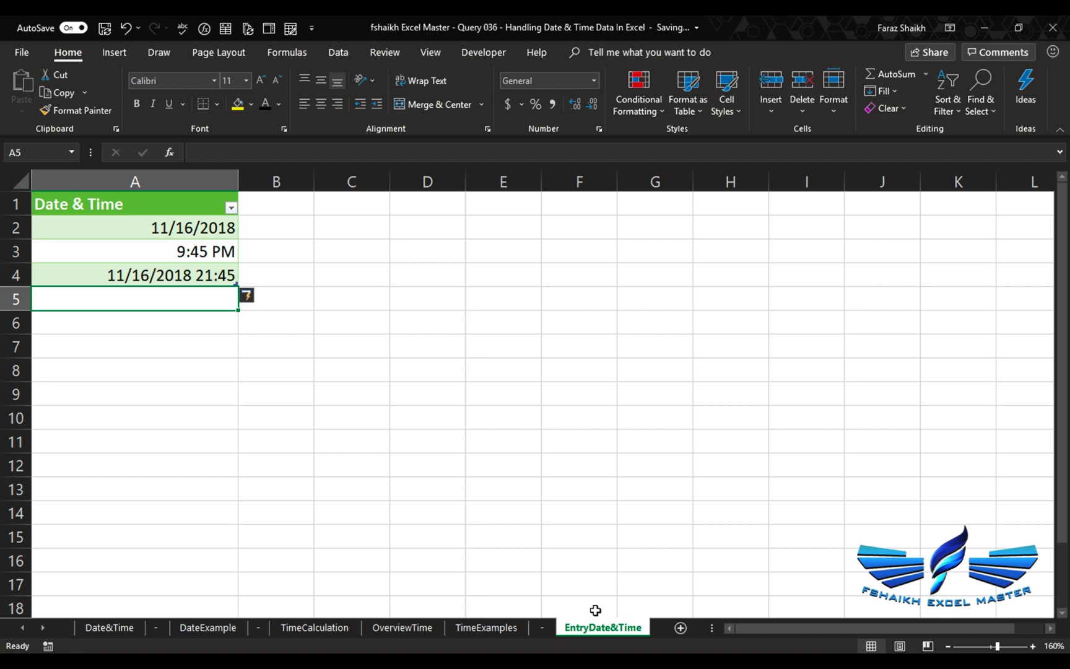
{"action": "key", "text": "ctrl+semicolon"}
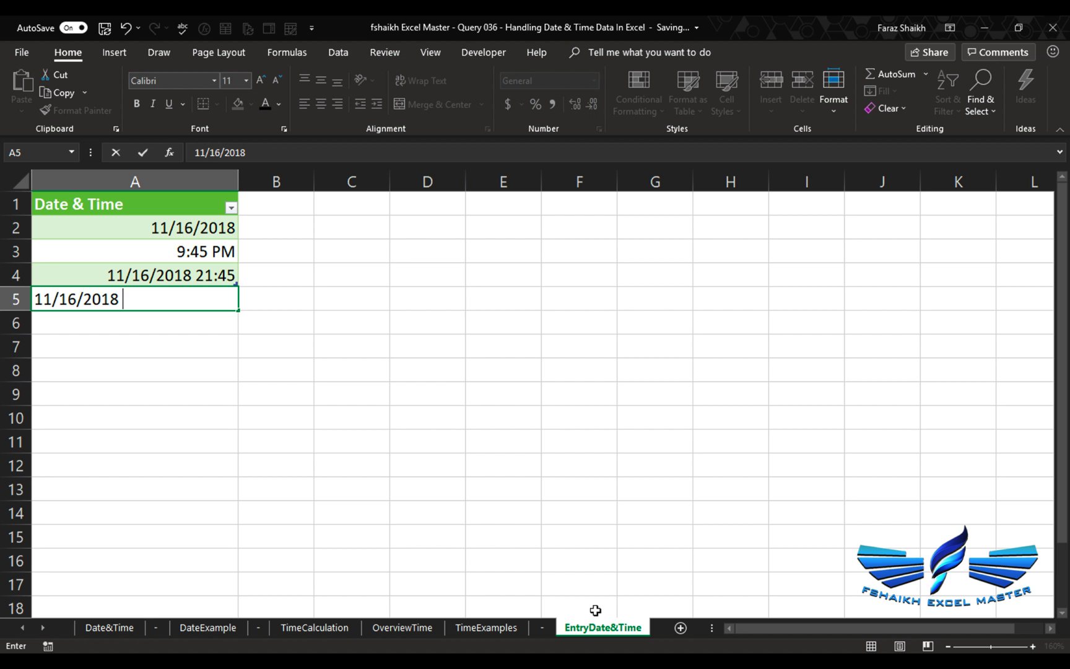
{"action": "key", "text": "ctrl+shift+semicolon"}
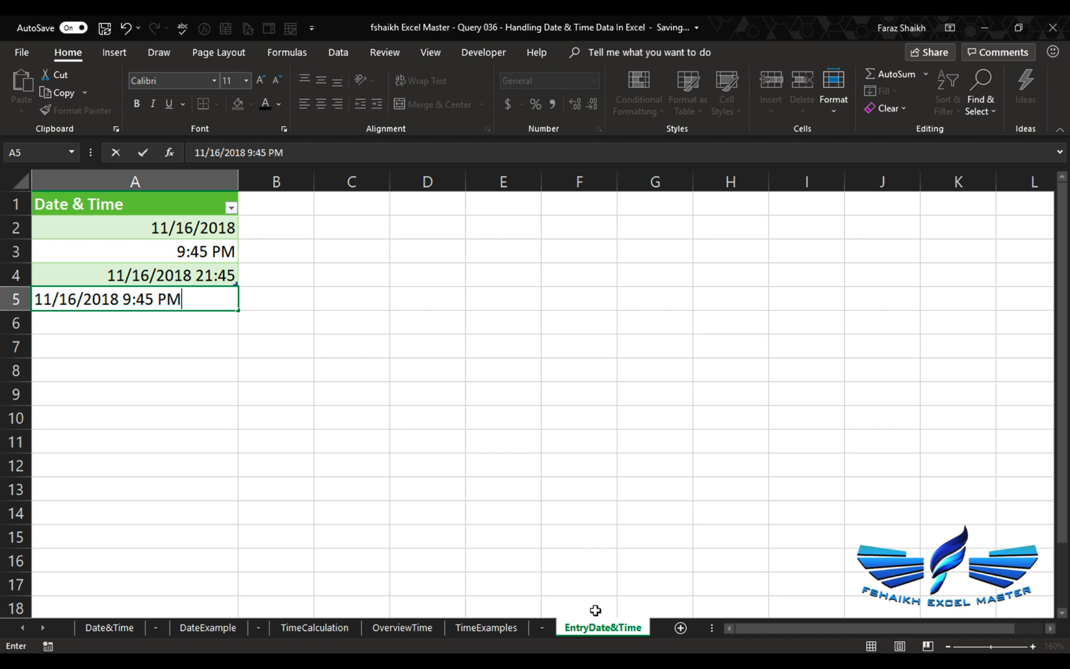
{"action": "key", "text": "Return"}
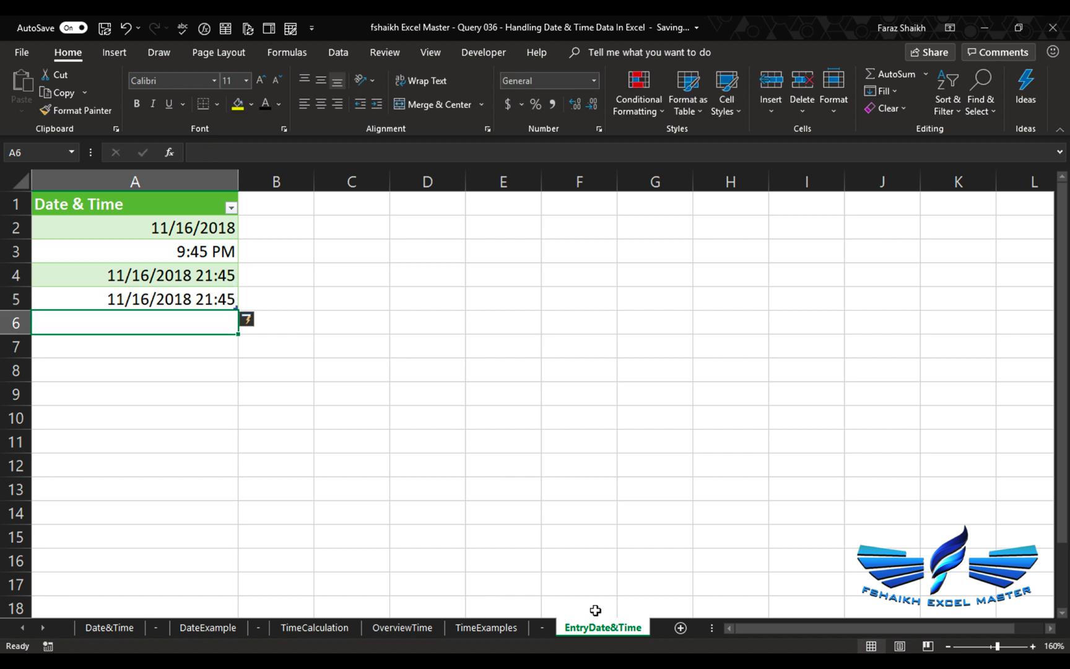
{"action": "left_click", "coordinate": [168, 227]}
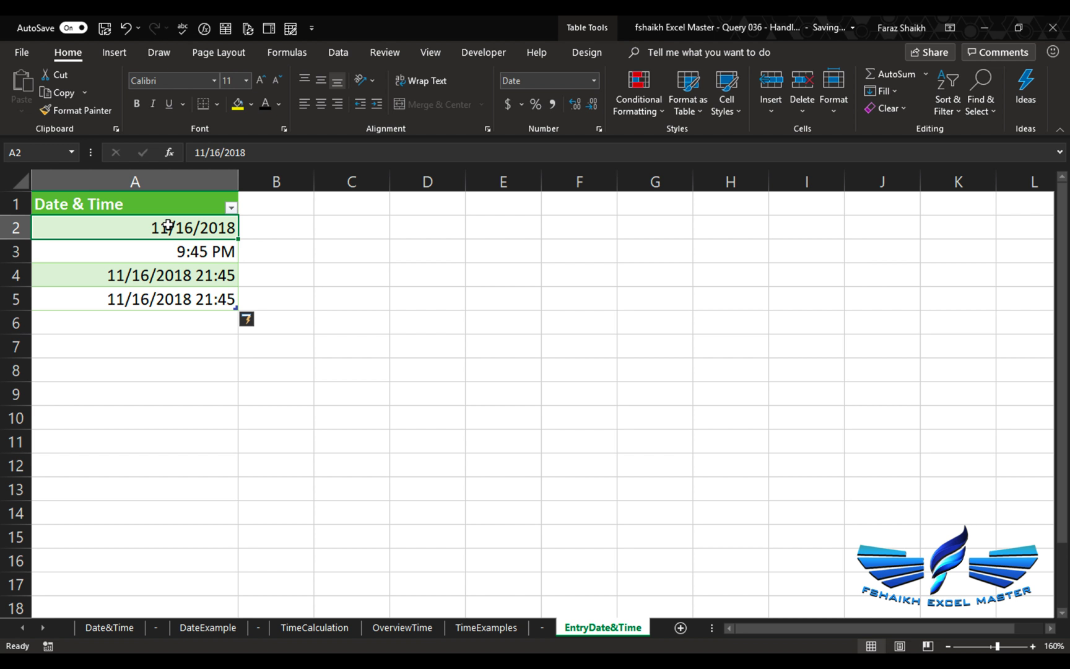
- Format the date in A2 in day, abbreviated month, two-digit year style (16-Nov-18) and view the number formats offered for A3
{"action": "key", "text": "ctrl+shift+3"}
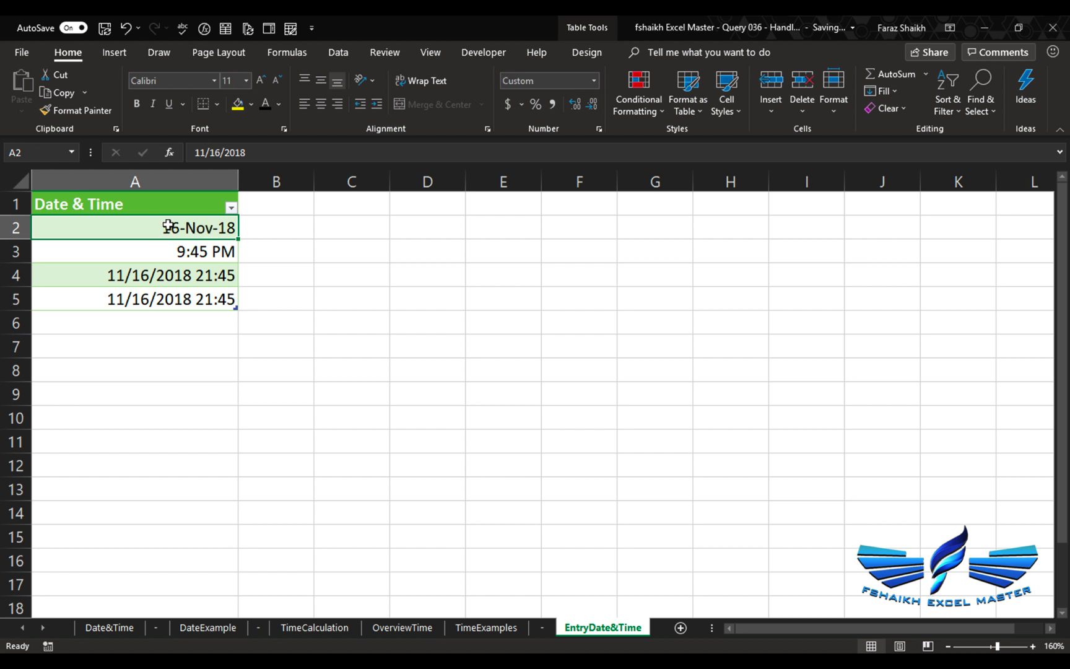
{"action": "left_click", "coordinate": [205, 248]}
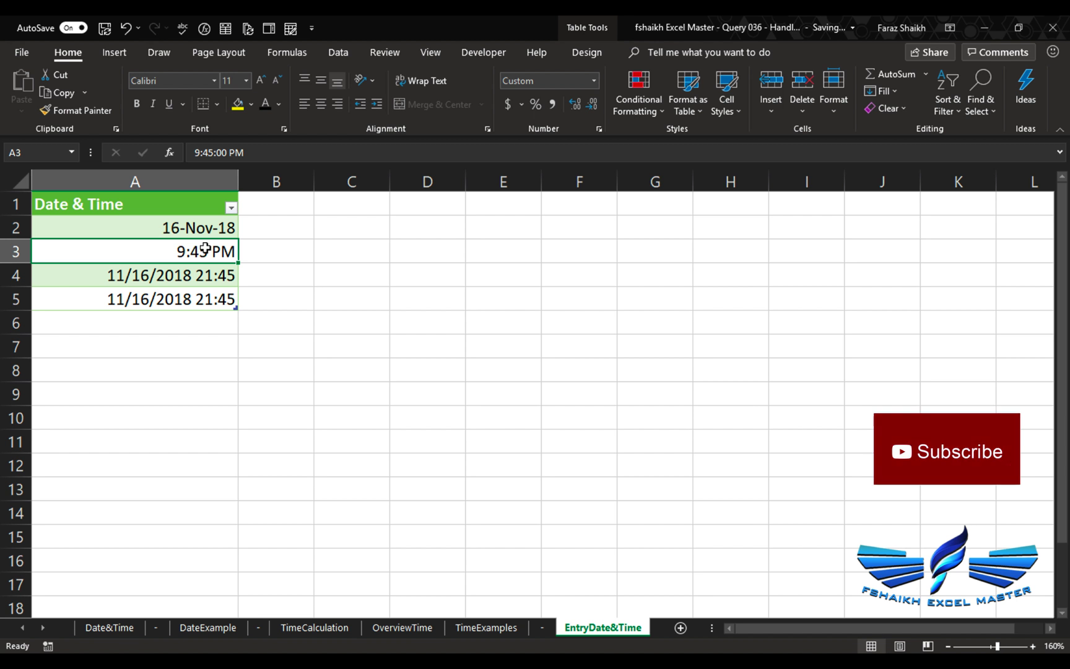
{"action": "left_click", "coordinate": [593, 80]}
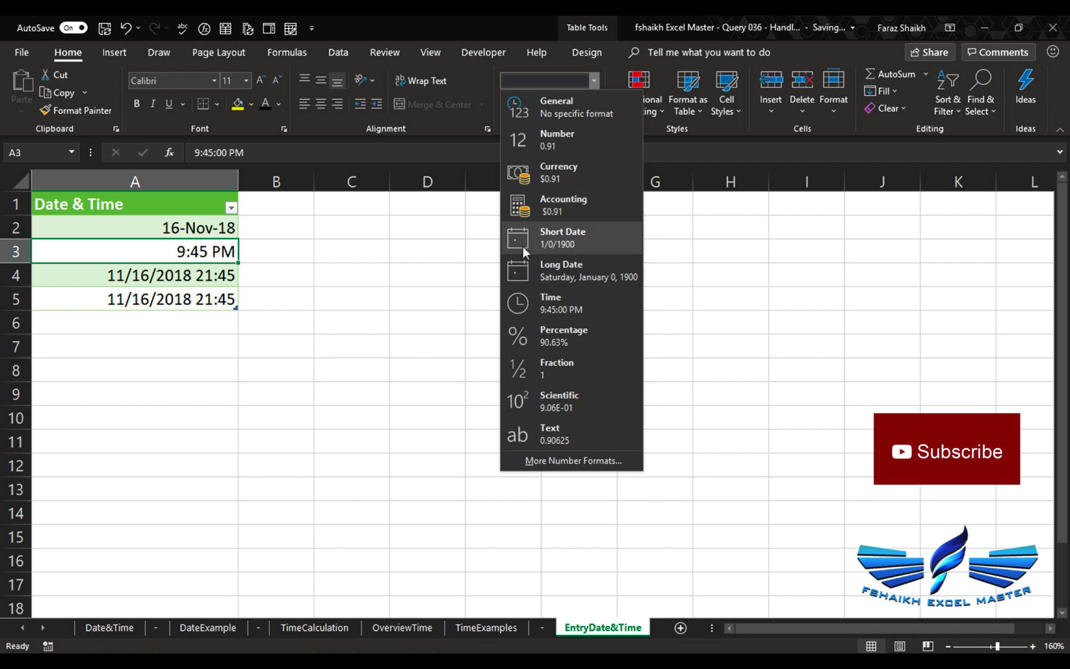
- Start a format code reference in row 2 with D in C2, Date in D2 and the example 20 in E2
{"action": "left_click", "coordinate": [358, 227]}
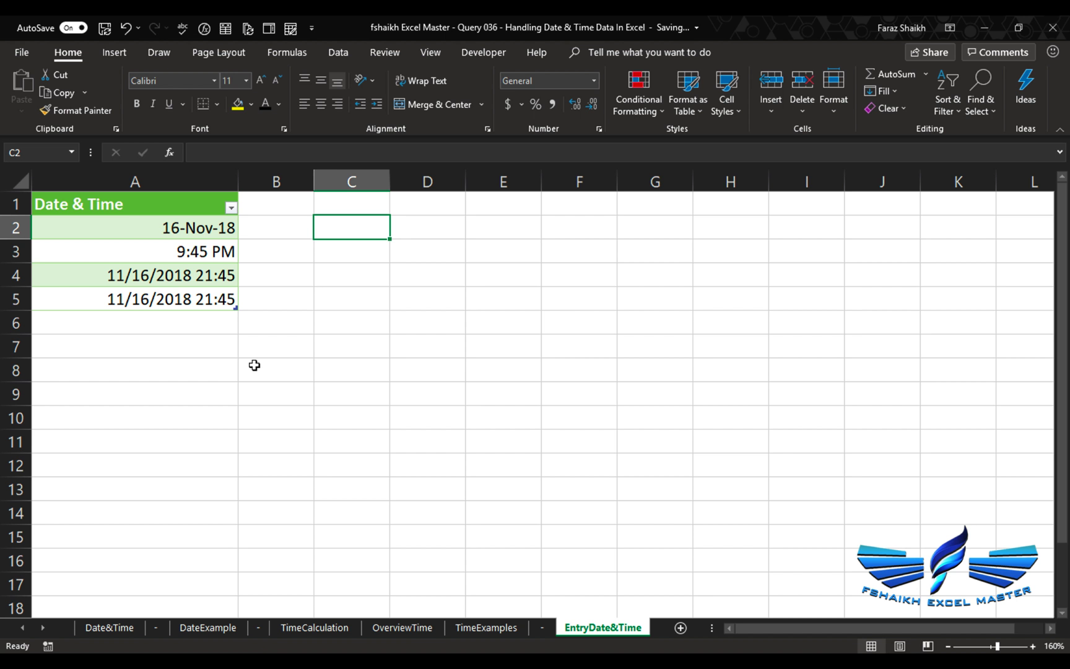
{"action": "type", "text": "D"}
{"action": "key", "text": "Tab"}
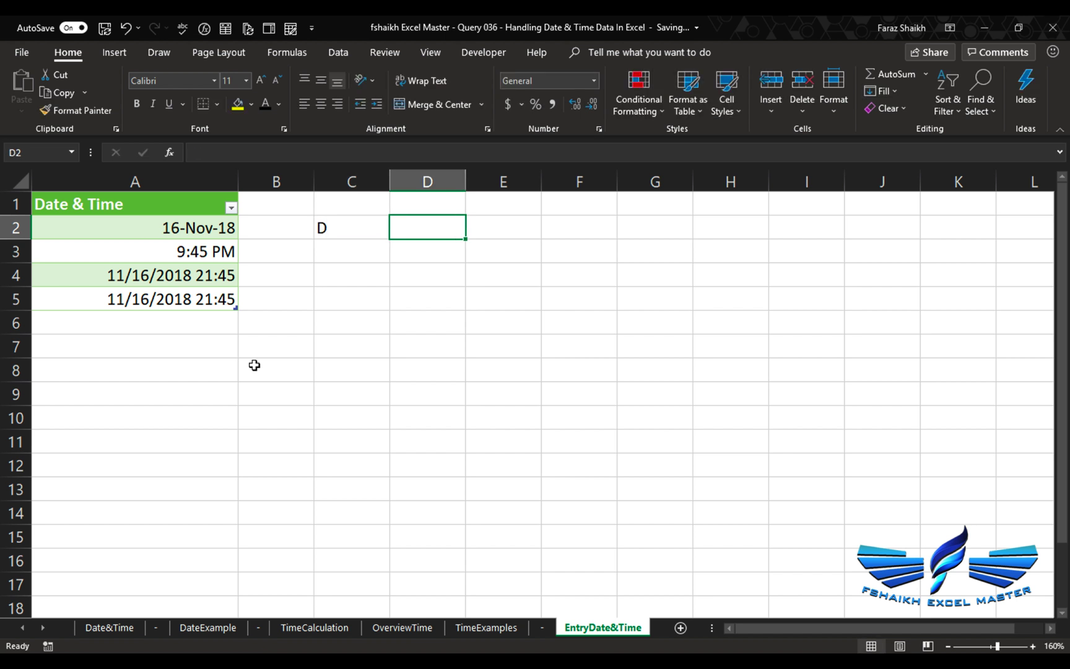
{"action": "type", "text": "Date"}
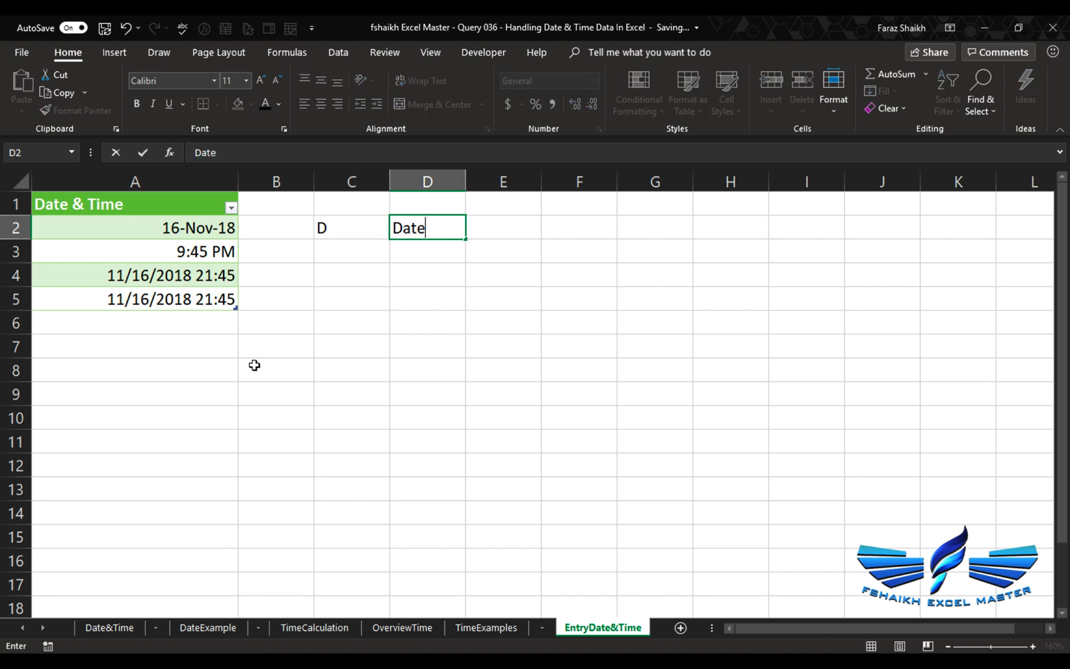
{"action": "key", "text": "Tab"}
{"action": "type", "text": "20"}
{"action": "key", "text": "Return"}
- Add the code DD in C3 with the description Date in D3 and the example 20 in E3
{"action": "type", "text": "DD"}
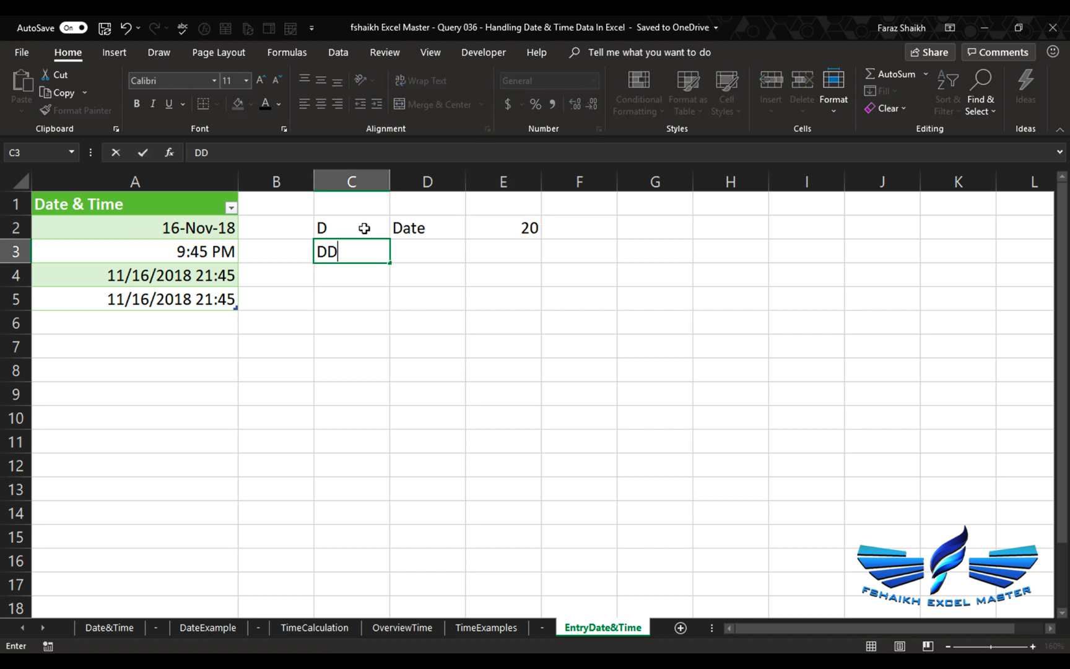
{"action": "key", "text": "Tab"}
{"action": "type", "text": "Dat"}
{"action": "key", "text": "Tab"}
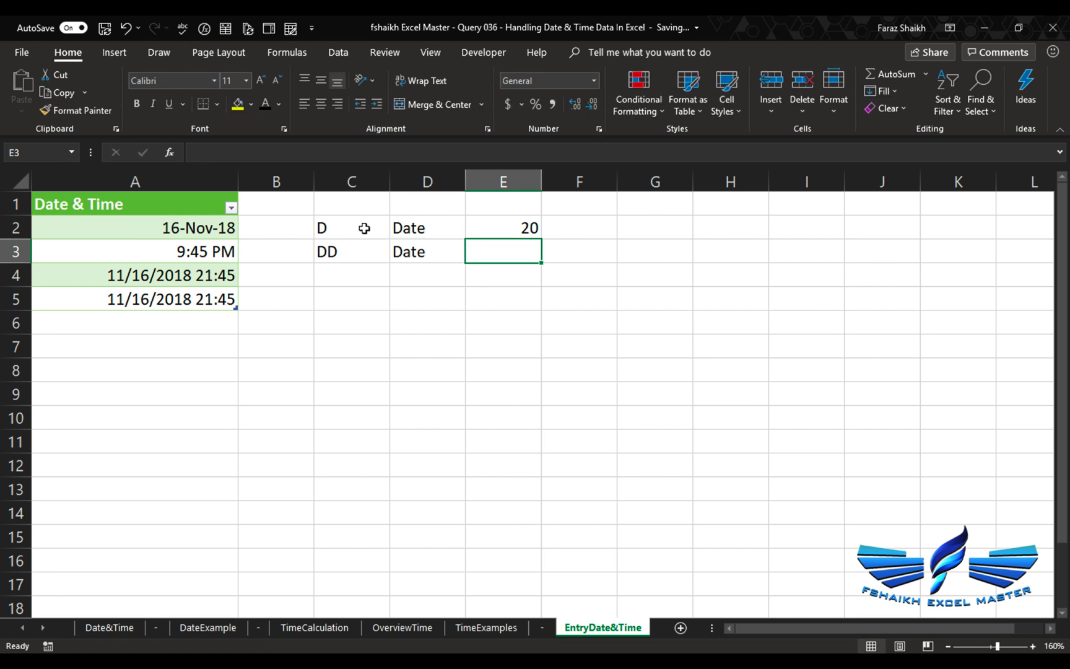
{"action": "type", "text": "20"}
{"action": "key", "text": "Return"}
- Compare the D and DD codes in C2:C3 with their example values in E2:E3
{"action": "left_click", "coordinate": [317, 229]}
{"action": "left_click", "coordinate": [324, 249]}
{"action": "left_click", "coordinate": [334, 233]}
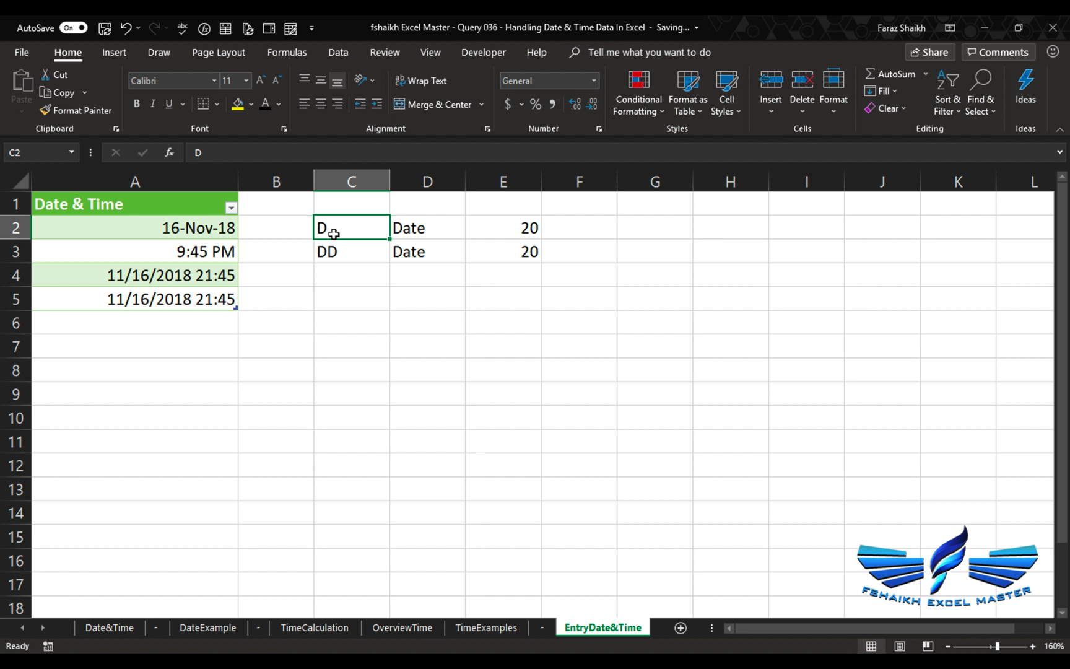
{"action": "left_click", "coordinate": [519, 229]}
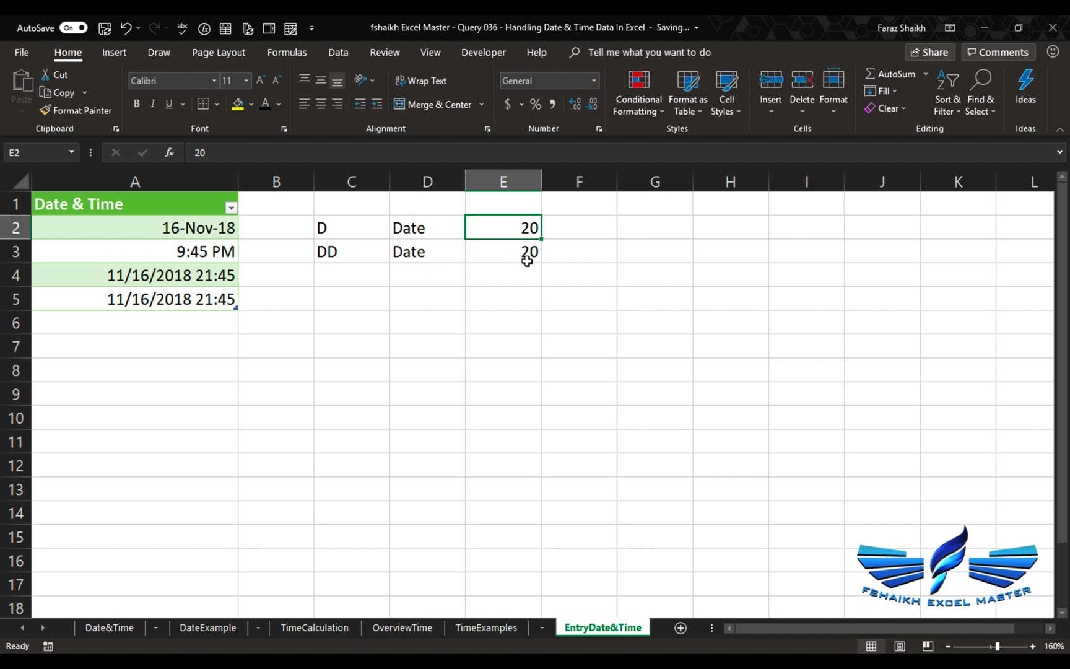
{"action": "left_click", "coordinate": [523, 252]}
{"action": "left_click", "coordinate": [311, 254]}
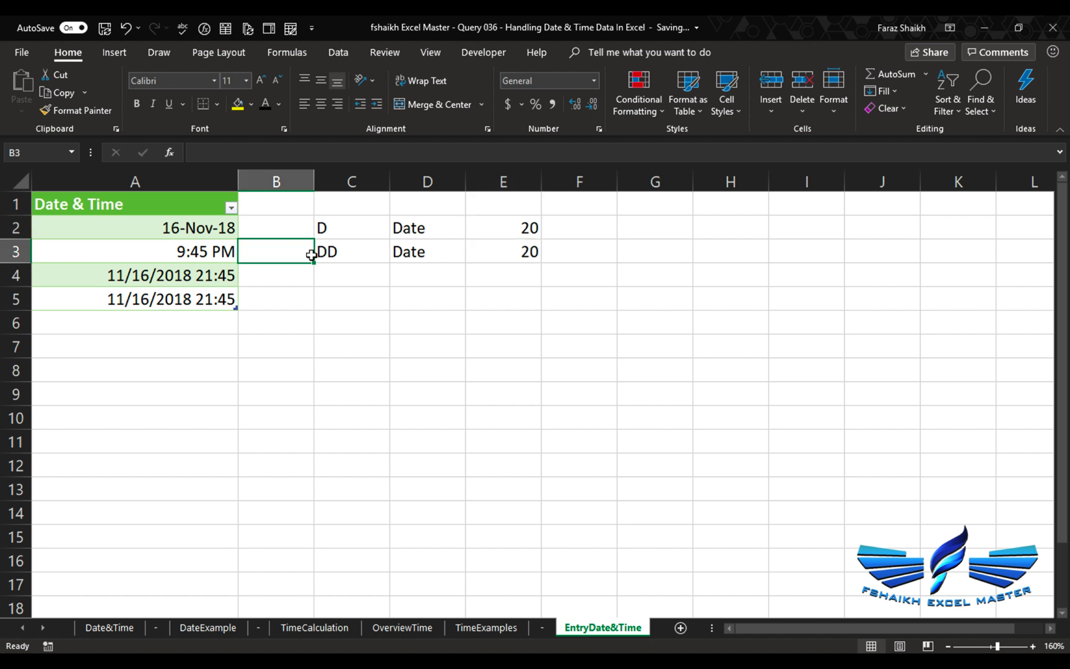
{"action": "left_click", "coordinate": [336, 253]}
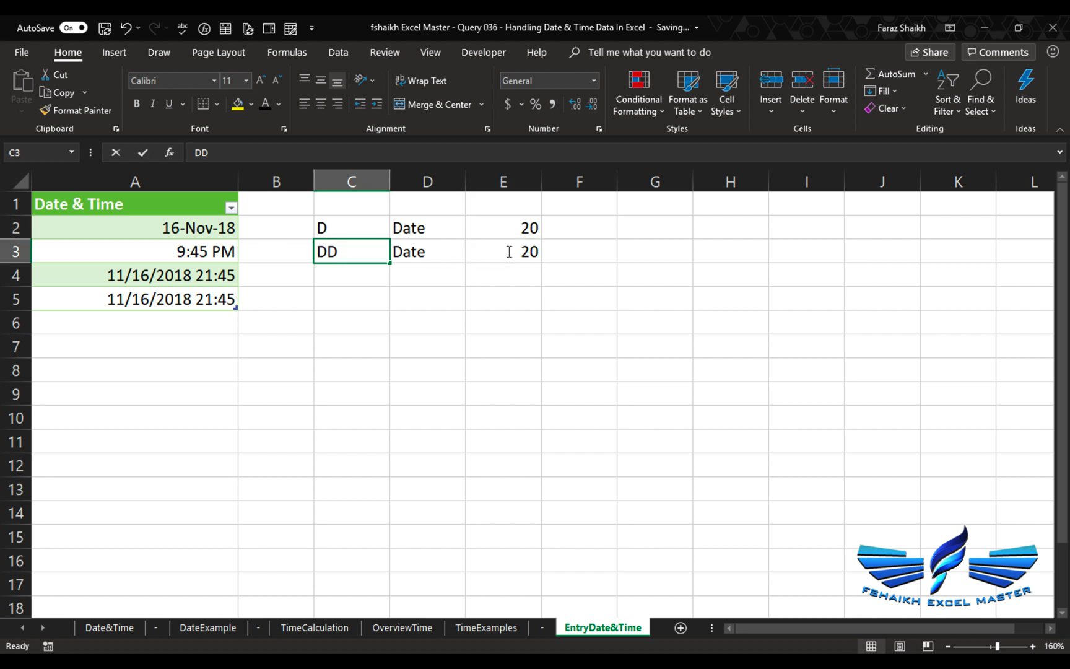
{"action": "left_click", "coordinate": [342, 275]}
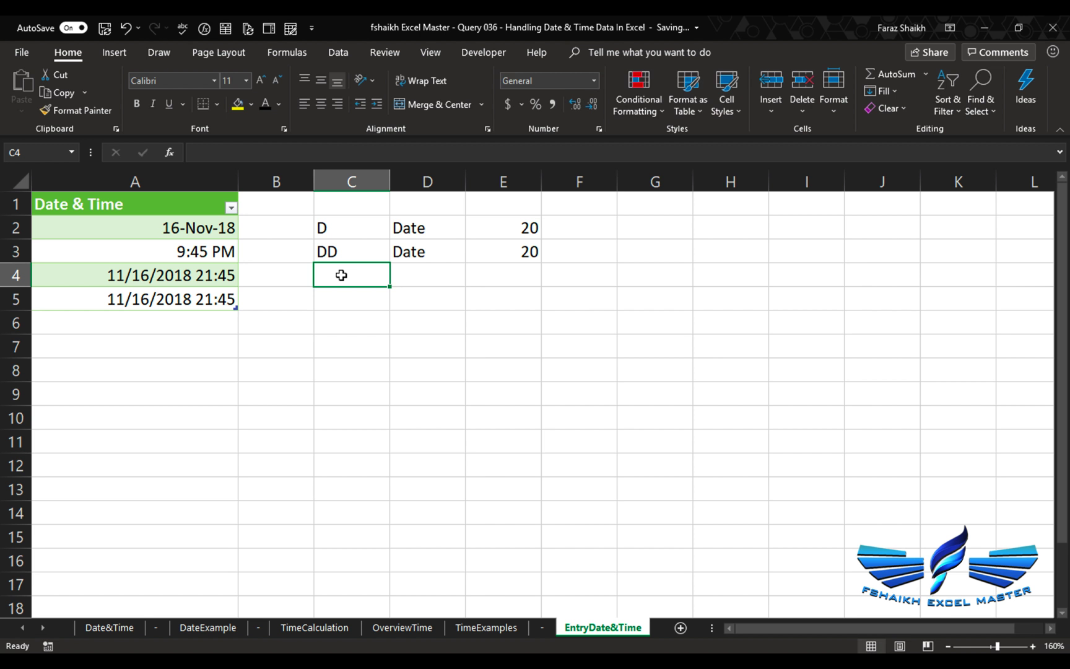
{"action": "left_click", "coordinate": [514, 230]}
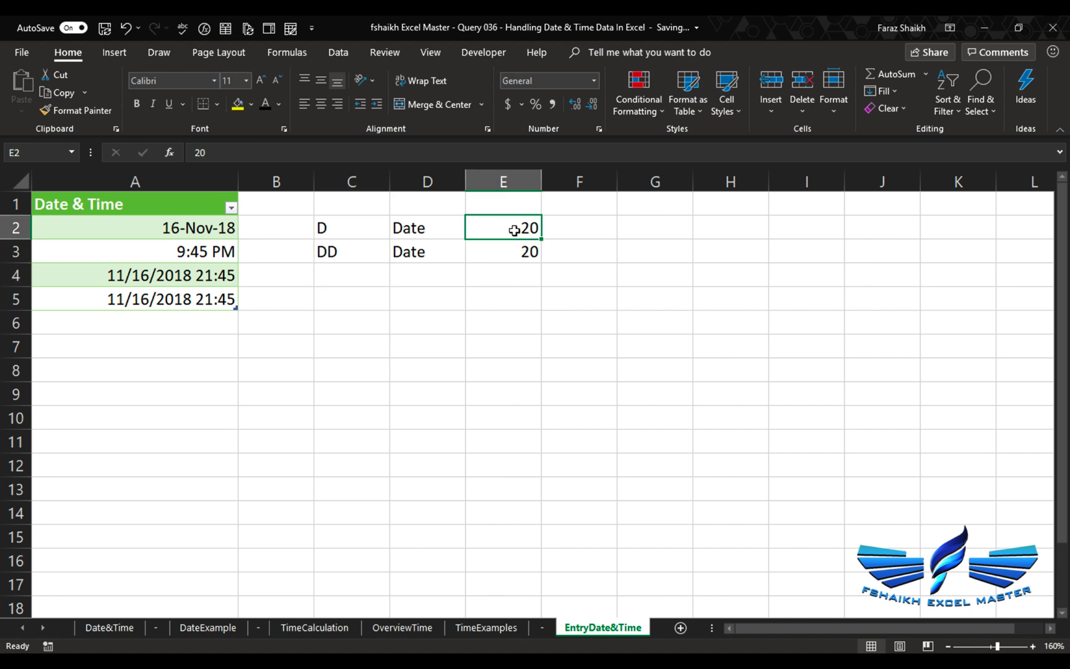
- Add the code DDD in C4 with the description Week Name in D4 and the example Sun in E4
{"action": "left_click", "coordinate": [340, 277]}
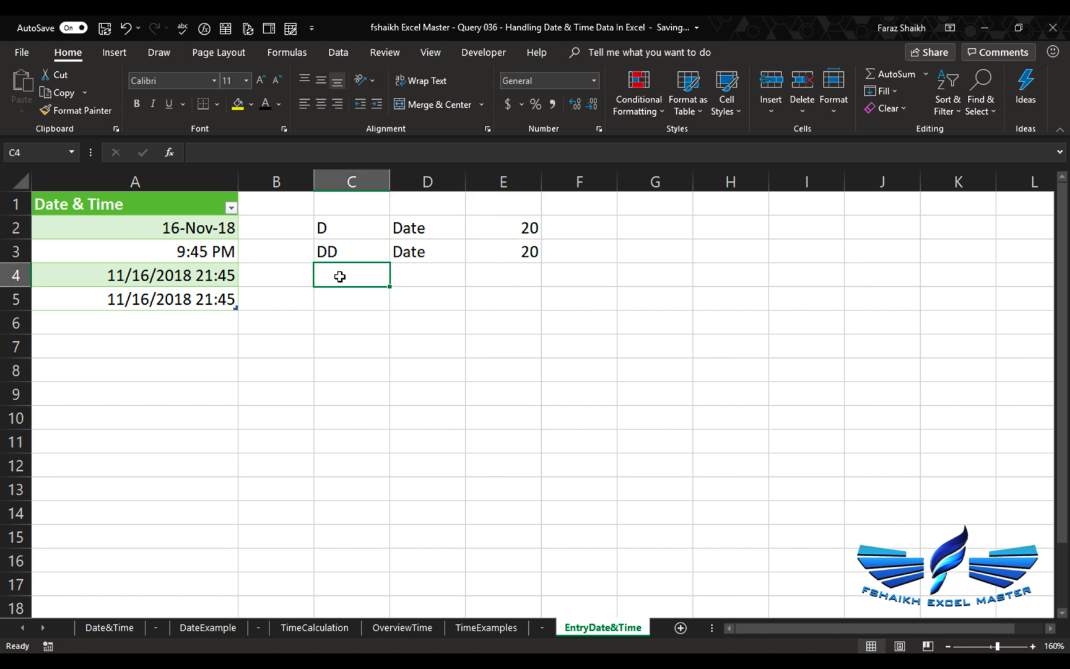
{"action": "type", "text": "DDD"}
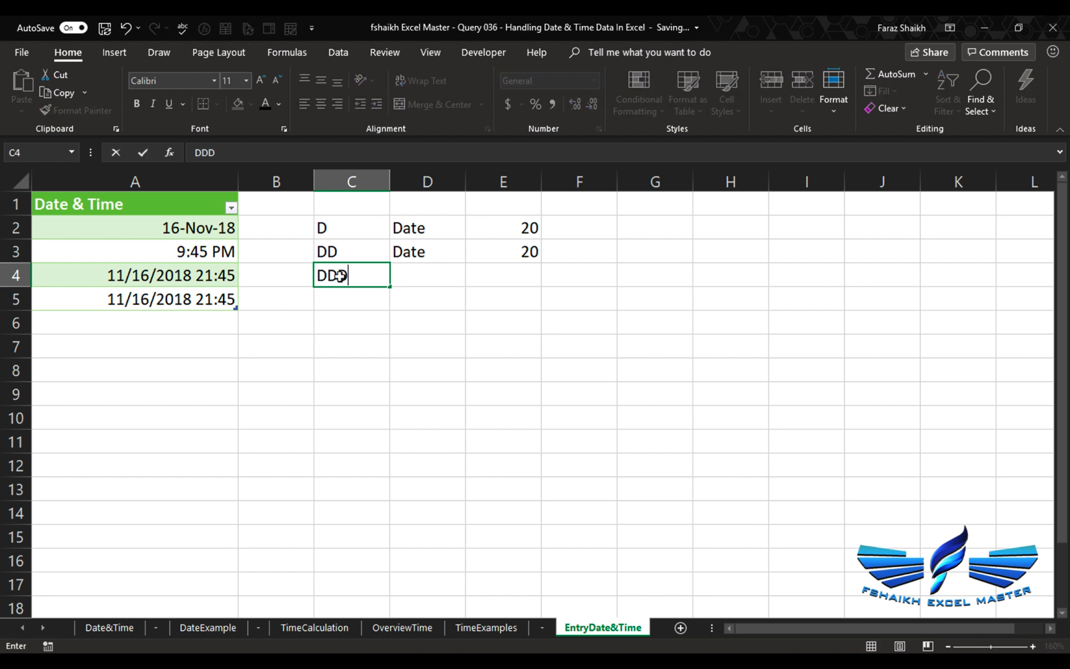
{"action": "key", "text": "Tab"}
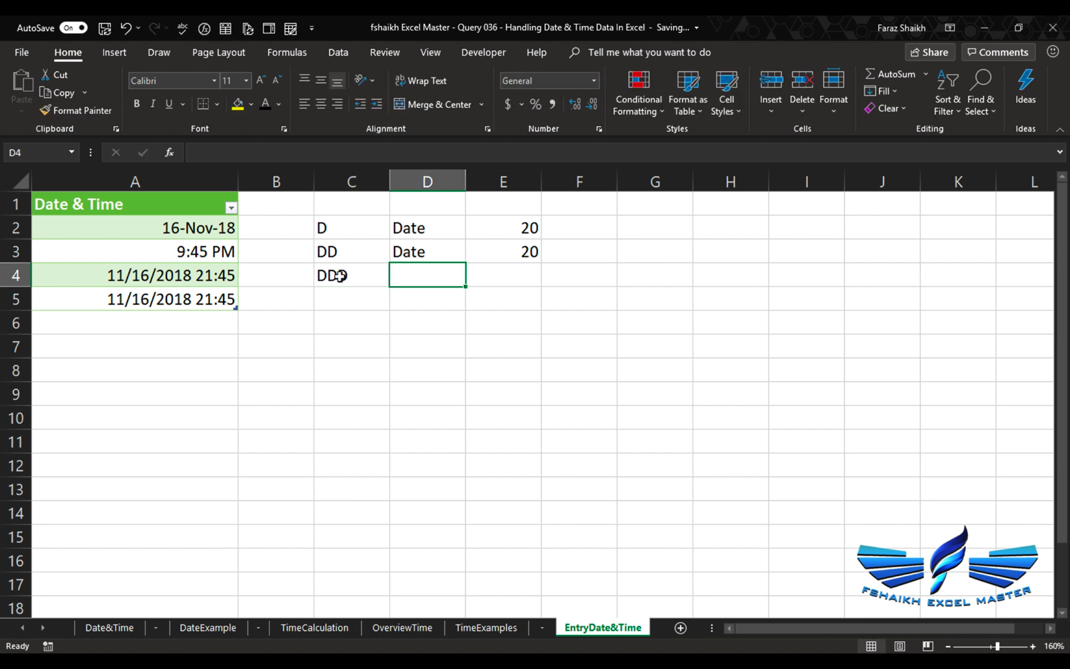
{"action": "type", "text": "Wh"}
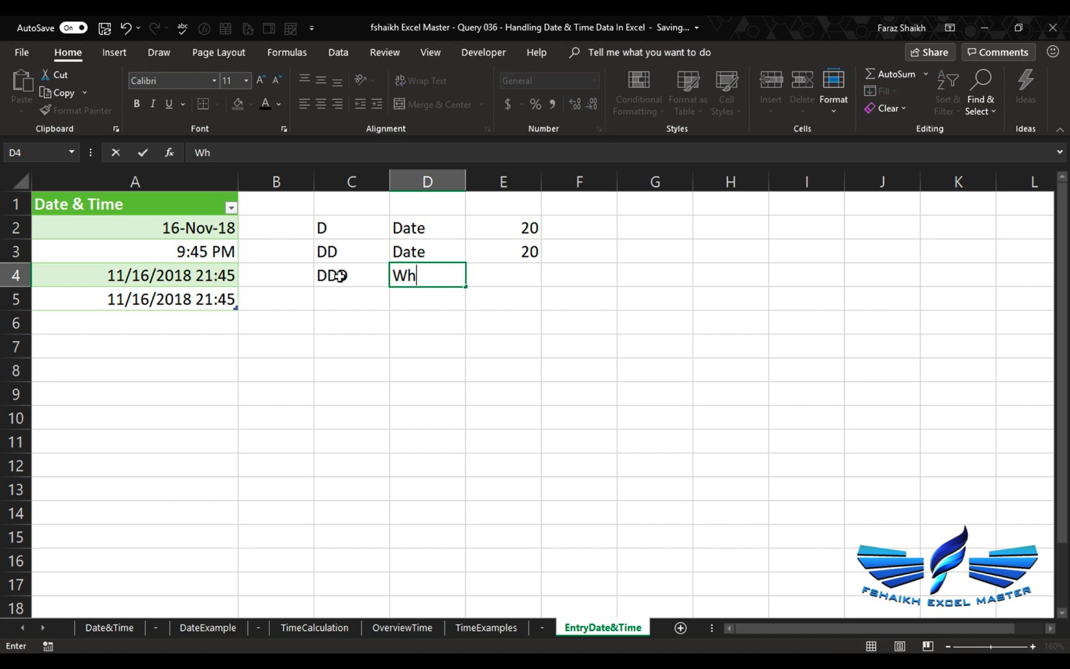
{"action": "key", "text": "BackSpace"}
{"action": "type", "text": "eek Name"}
{"action": "key", "text": "Tab"}
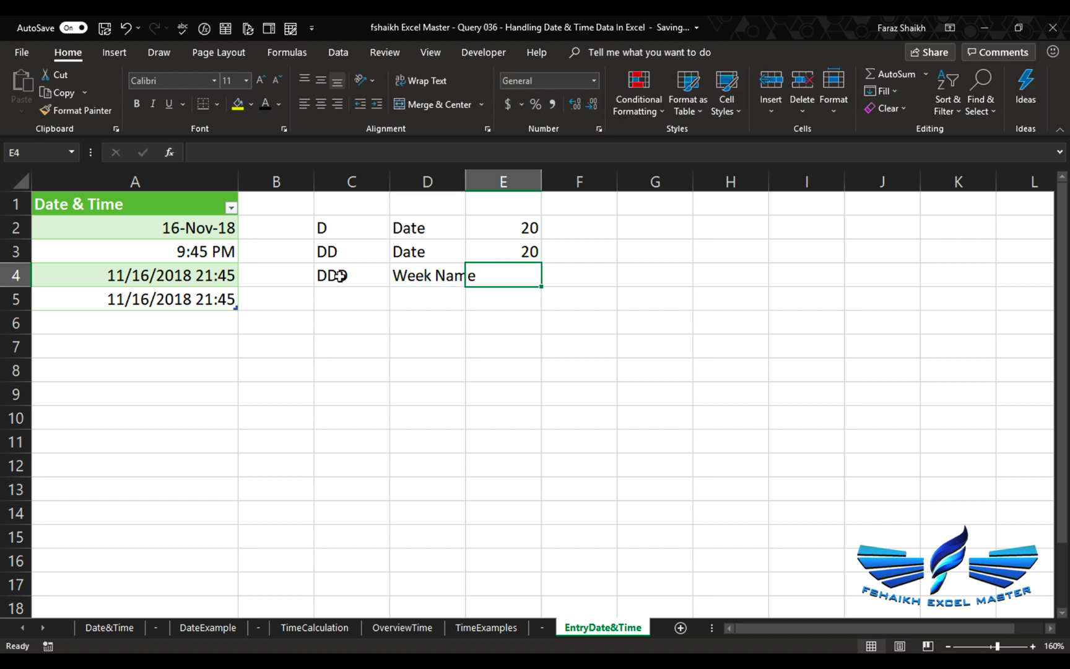
{"action": "type", "text": "Sun"}
{"action": "key", "text": "Return"}
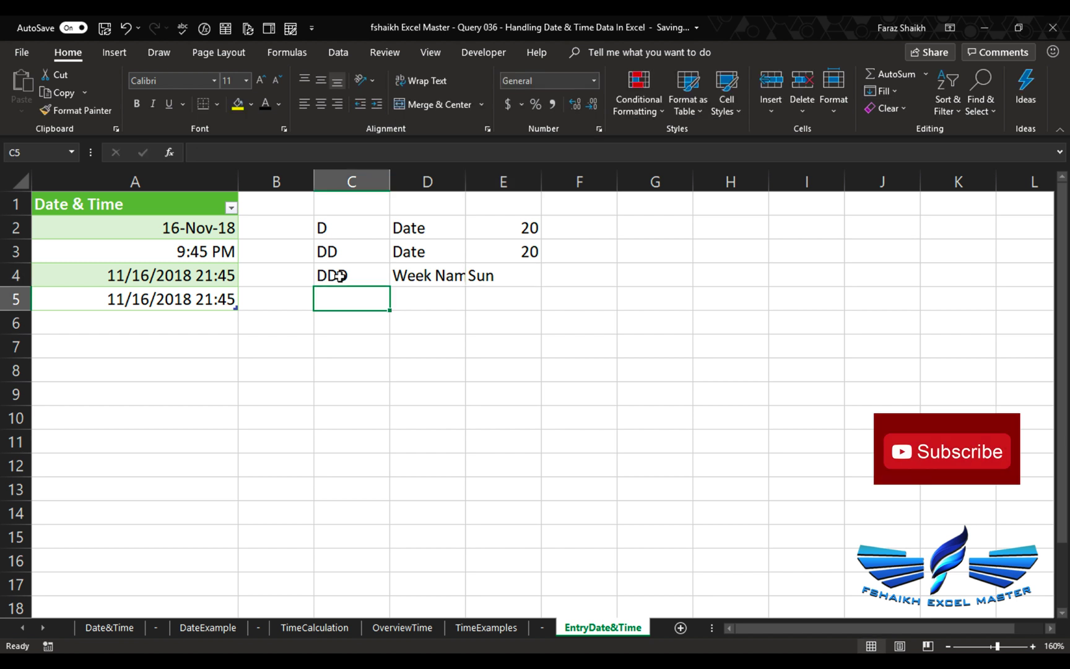
{"action": "double_click", "coordinate": [339, 275]}
{"action": "type", "text": "D"}
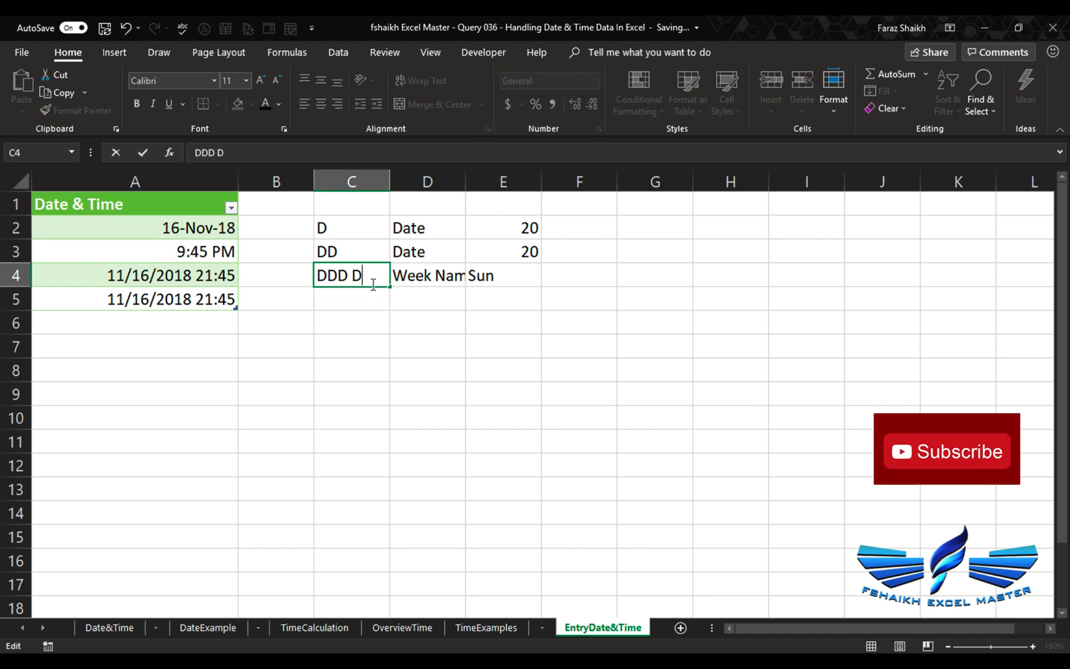
{"action": "key", "text": "BackSpace"}
{"action": "key", "text": "BackSpace"}
{"action": "key", "text": "Return"}
- Add the code DDDD in C5 with the example Sunday in E5, and widen column D to fit its text
{"action": "type", "text": "DDDD"}
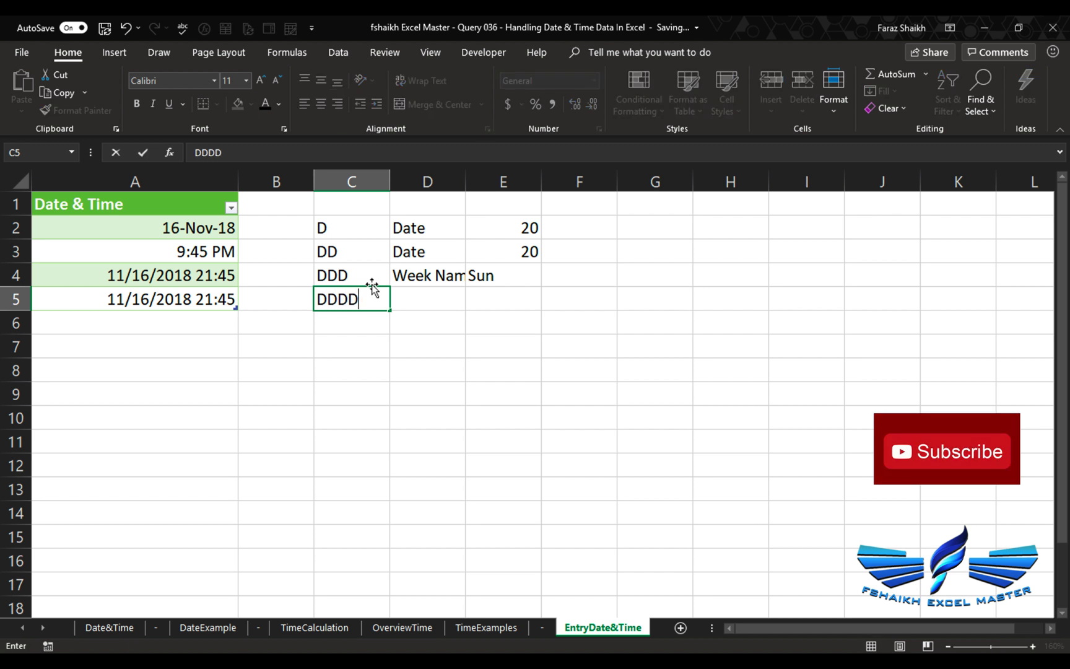
{"action": "left_click", "coordinate": [419, 297]}
{"action": "left_click", "coordinate": [489, 300]}
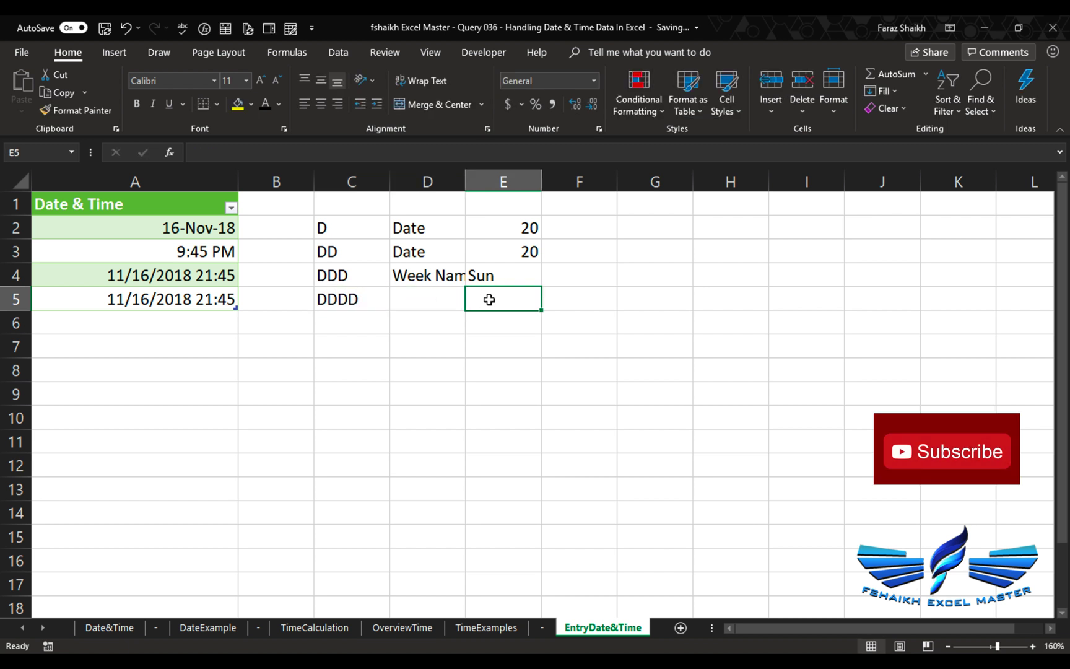
{"action": "type", "text": "Sunday"}
{"action": "key", "text": "Return"}
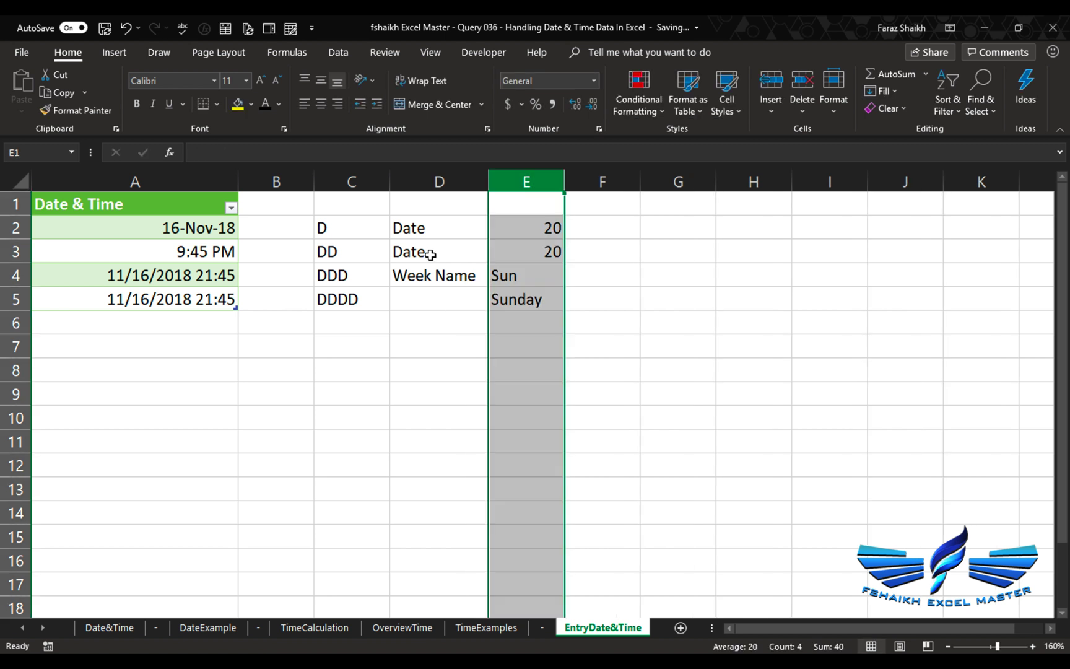
{"action": "left_click", "coordinate": [430, 254]}
{"action": "left_click", "coordinate": [536, 285]}
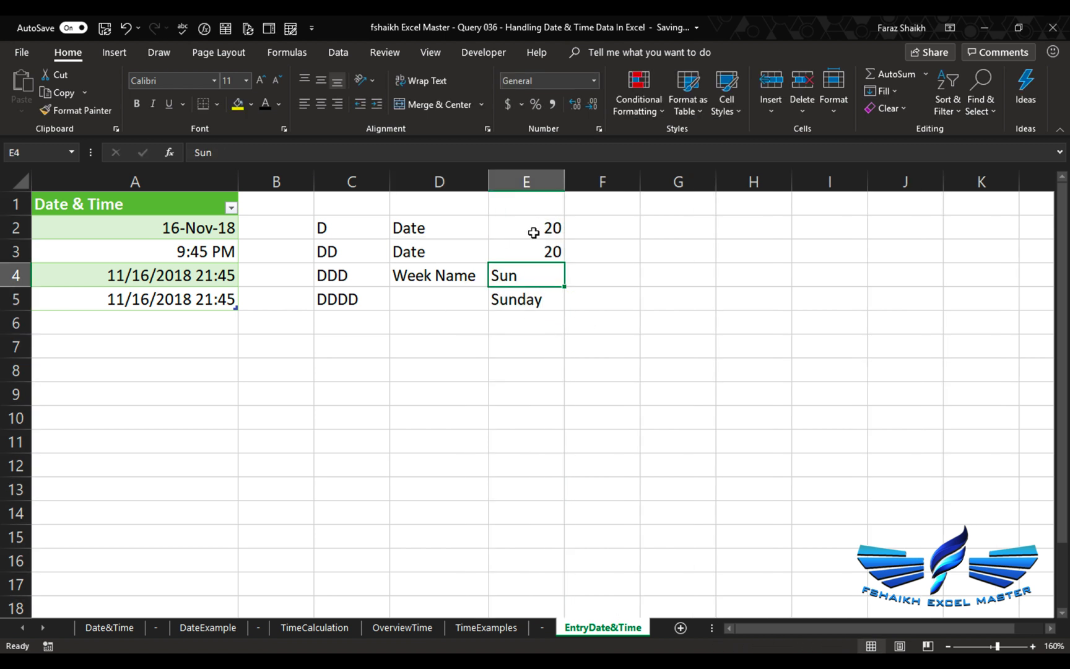
- Start the year codes in row 7 with Y in C7 and the example 18 in E7
{"action": "left_click", "coordinate": [356, 357]}
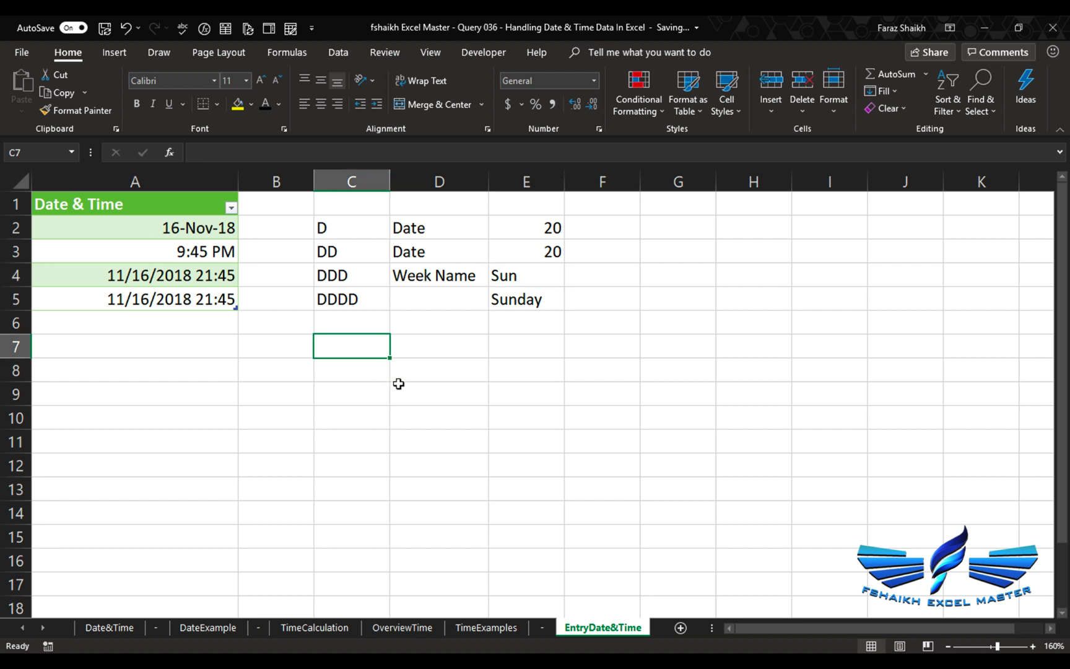
{"action": "type", "text": "Y"}
{"action": "key", "text": "Tab"}
{"action": "key", "text": "Tab"}
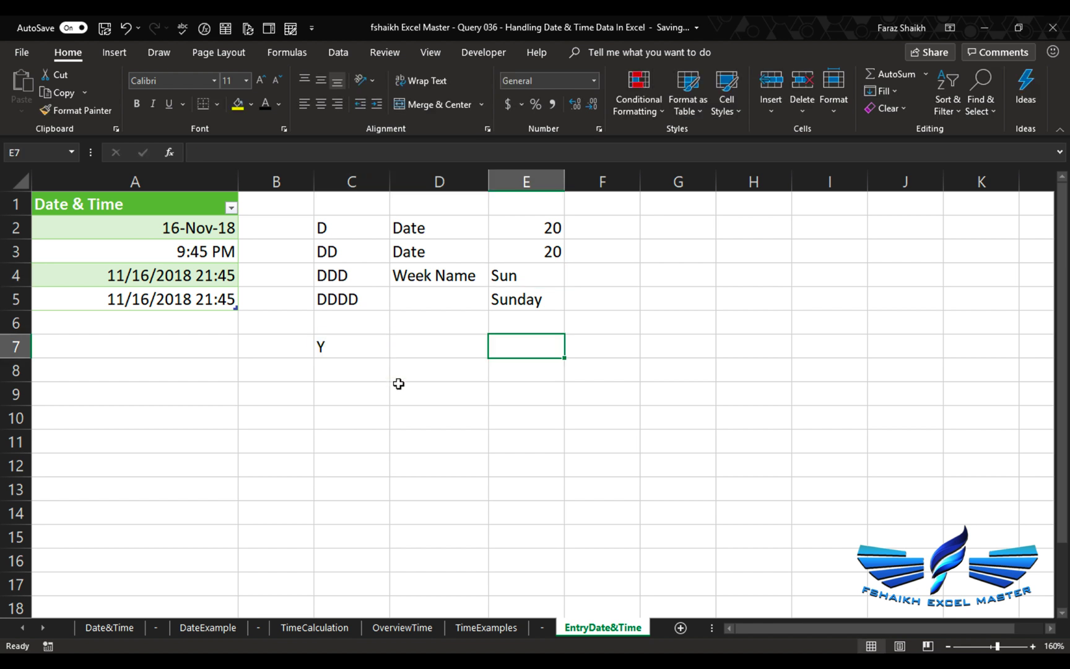
{"action": "type", "text": "19"}
{"action": "key", "text": "BackSpace"}
{"action": "type", "text": "8"}
{"action": "key", "text": "Return"}
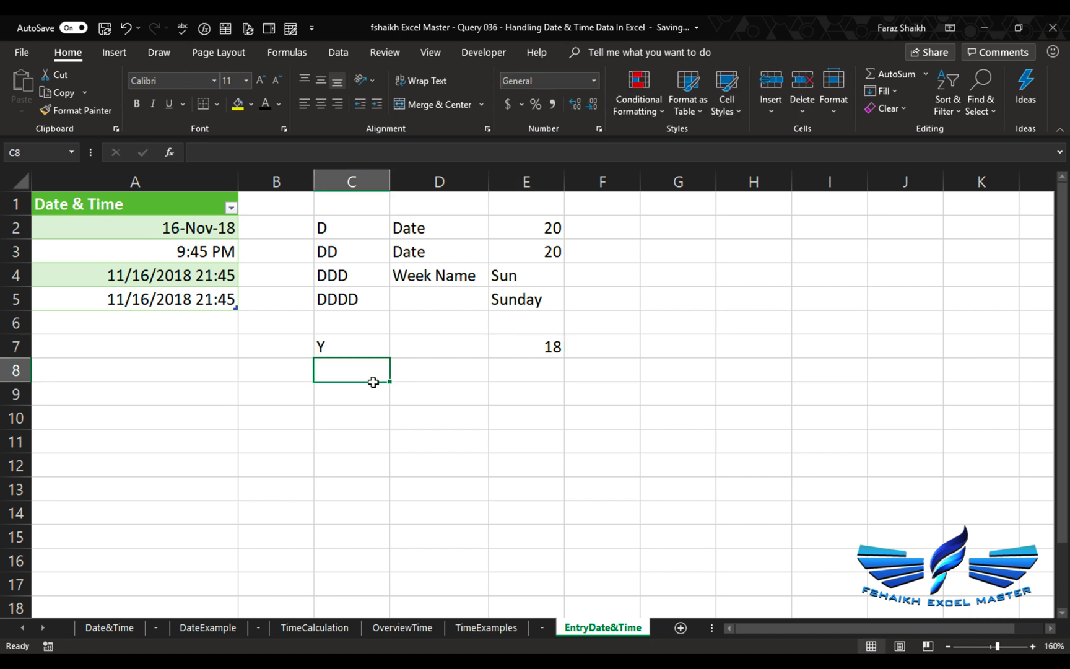
- Add the year code YY in C8 with the example 18 in E8
{"action": "type", "text": "YY"}
{"action": "key", "text": "Tab"}
{"action": "key", "text": "Tab"}
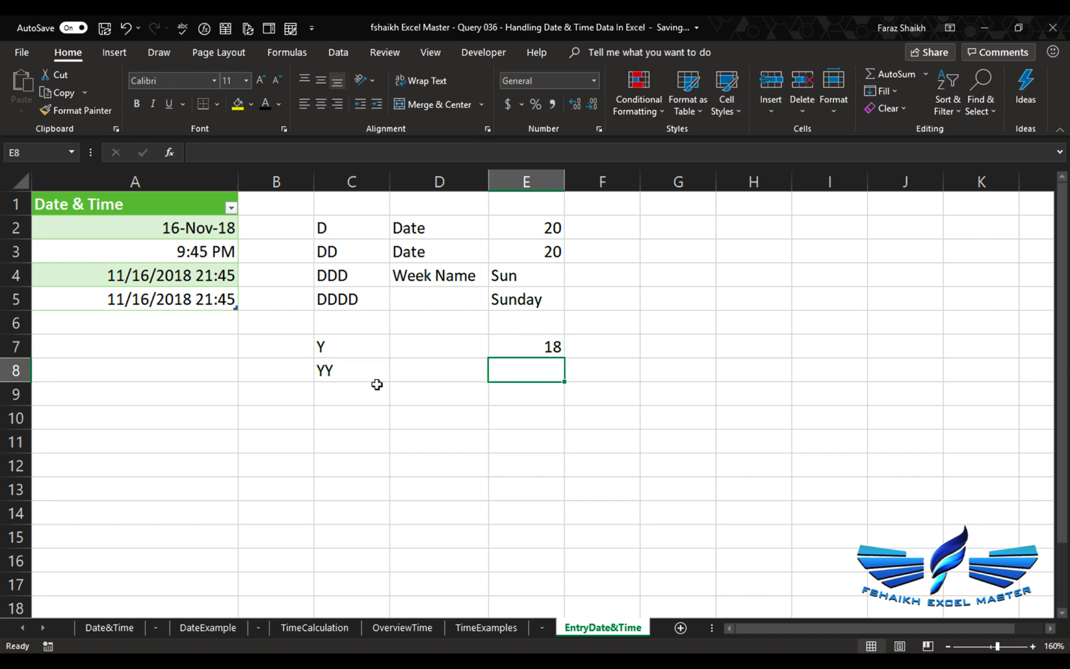
{"action": "type", "text": "18"}
{"action": "key", "text": "Return"}
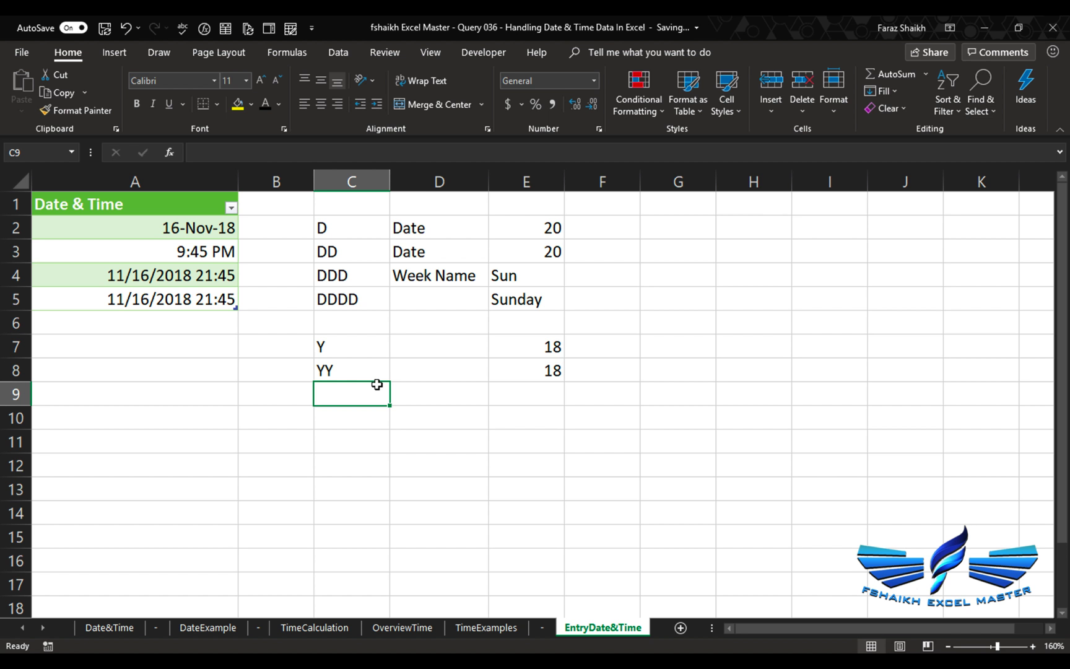
- Add the year code YYY in C9 with the example 2018 in E9
{"action": "type", "text": "&"}
{"action": "key", "text": "BackSpace"}
{"action": "type", "text": "YYY"}
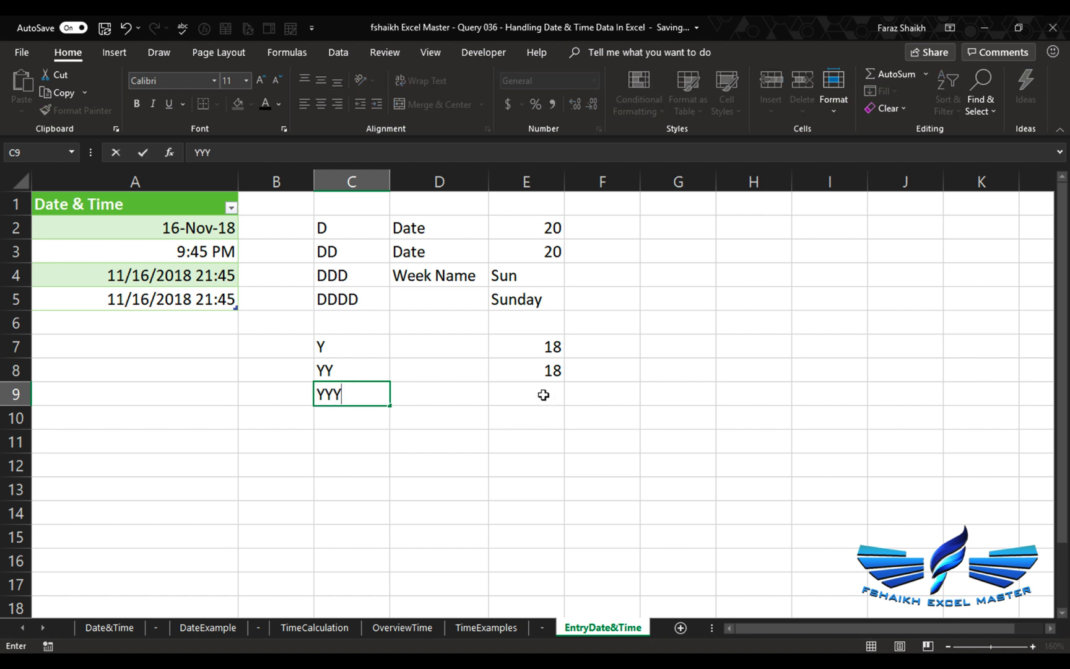
{"action": "left_click", "coordinate": [543, 394]}
{"action": "type", "text": "2018"}
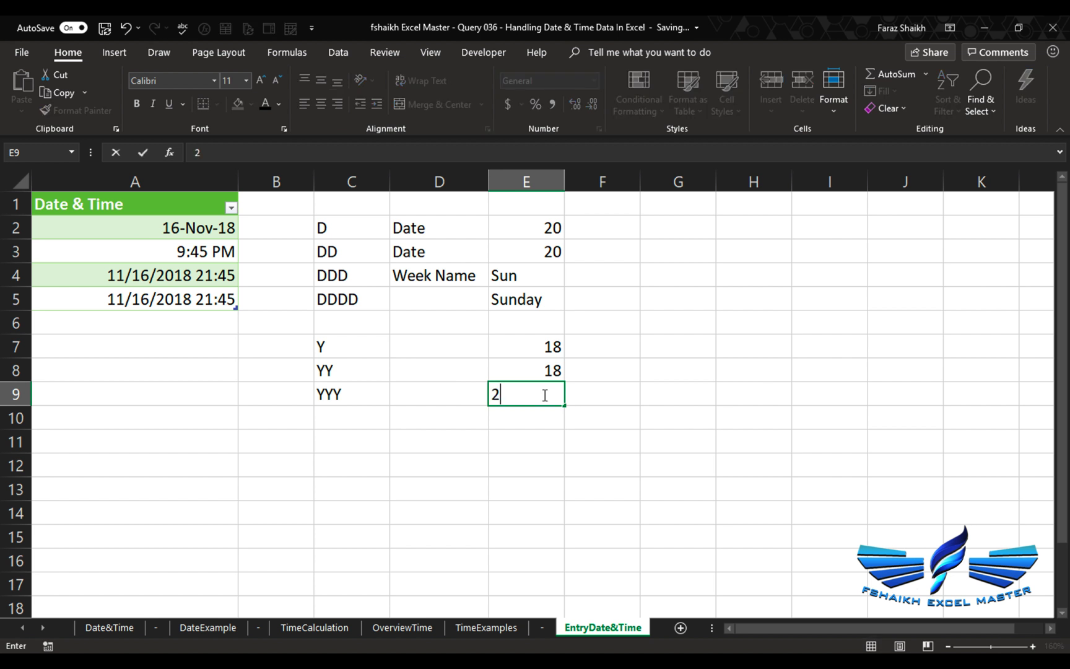
{"action": "key", "text": "Return"}
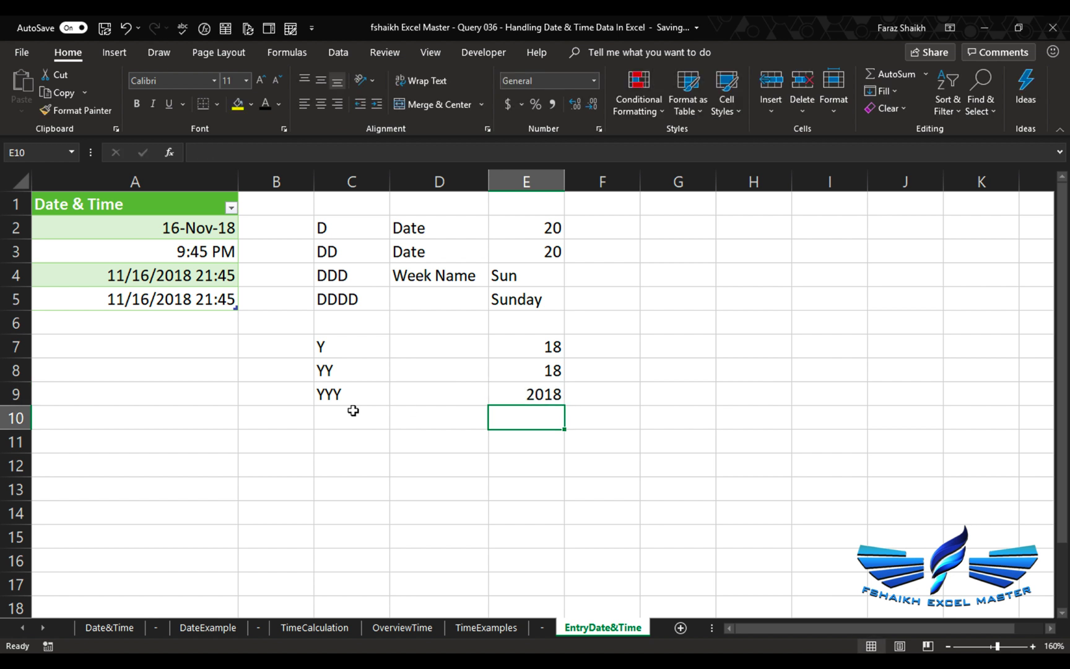
- Start the month codes in row 11 by entering M in C11
{"action": "left_click", "coordinate": [363, 450]}
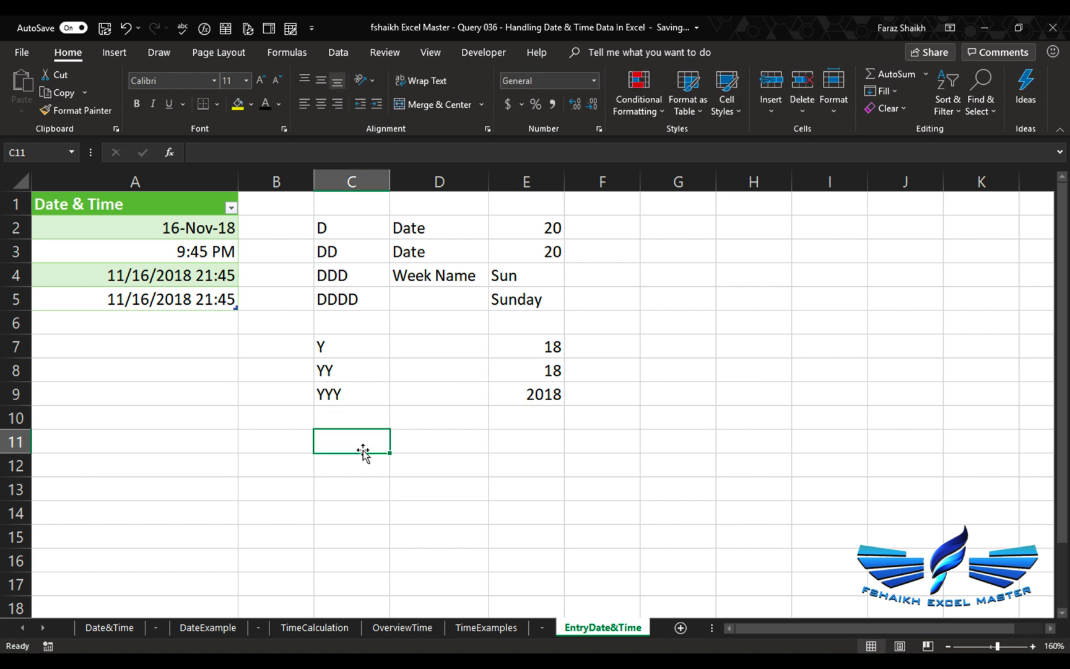
{"action": "type", "text": "M"}
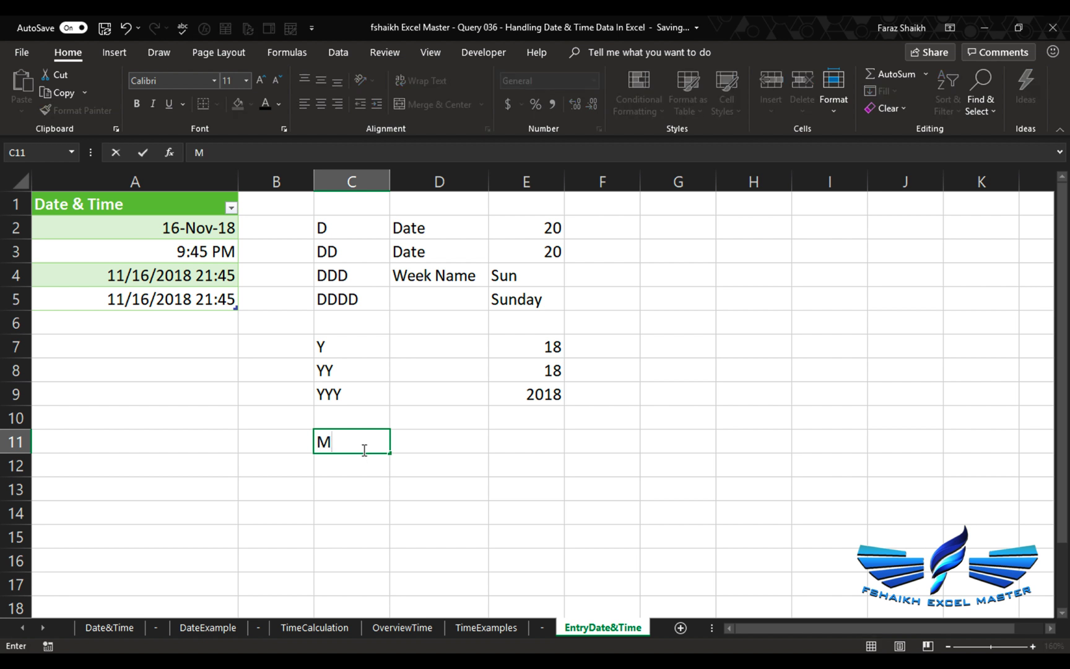
{"action": "key", "text": "Tab"}
{"action": "key", "text": "Tab"}
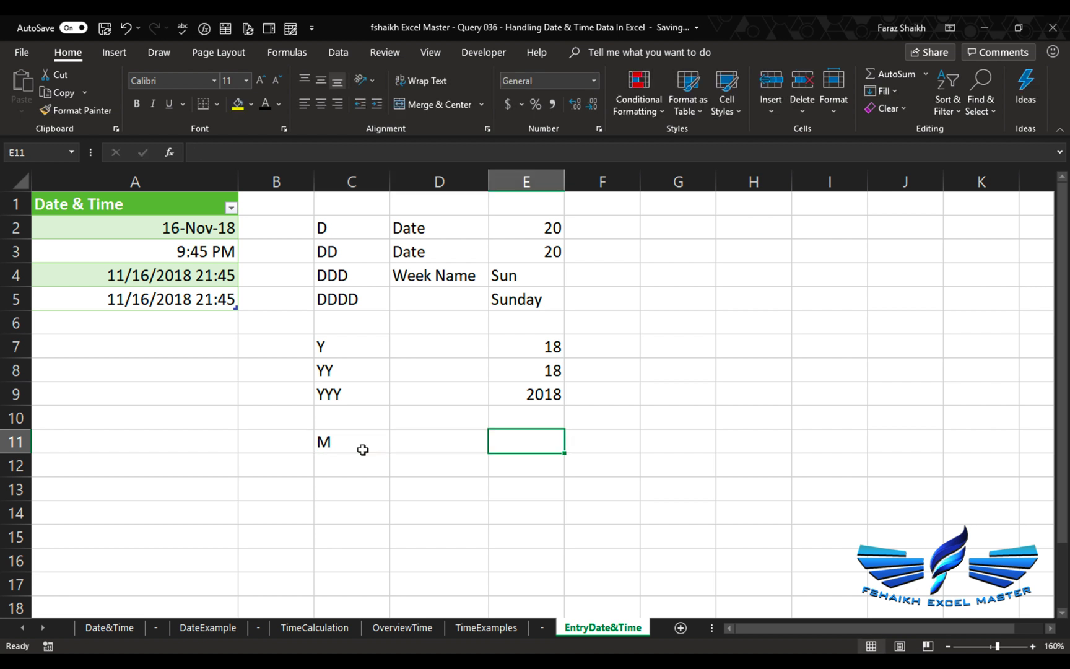
- Fill D7:D9 beside the year codes with the description Years in one entry
{"action": "left_click_drag", "start_coordinate": [410, 345], "coordinate": [409, 403]}
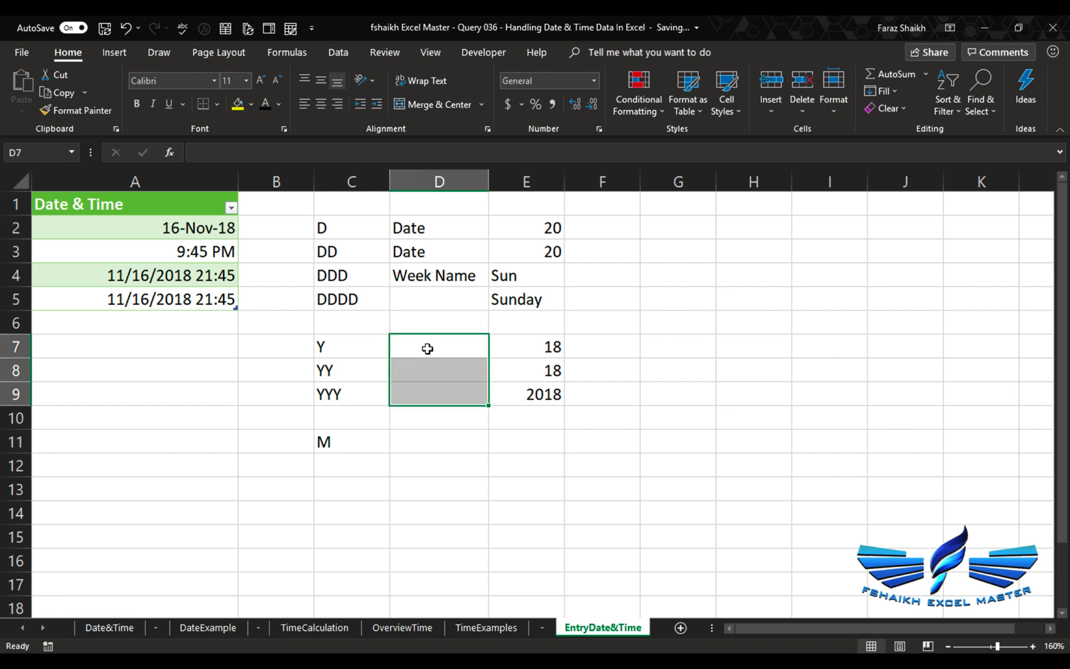
{"action": "key", "text": "F2"}
{"action": "type", "text": "Years"}
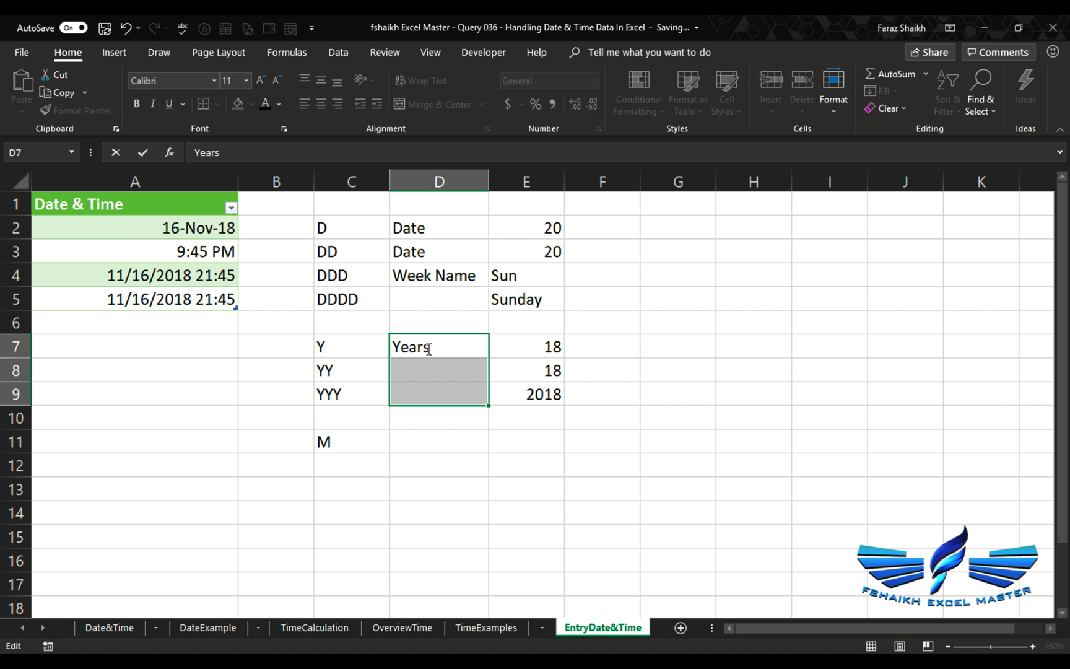
{"action": "key", "text": "ctrl+Return"}
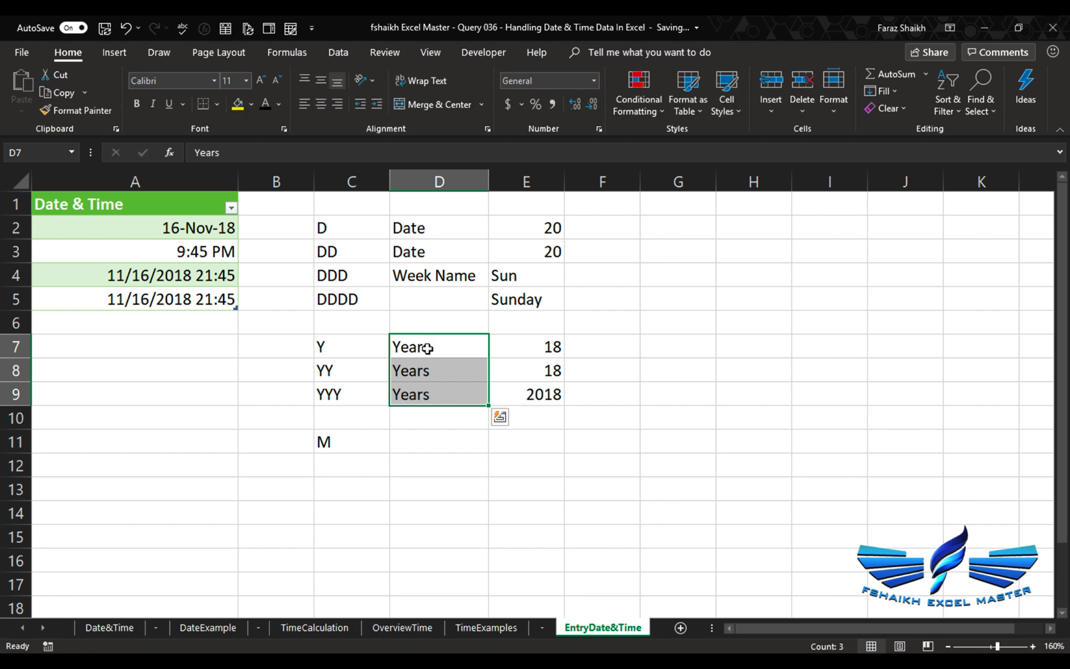
- Enter 11 in E11 as the example for the month code M
{"action": "left_click", "coordinate": [428, 438]}
{"action": "left_click", "coordinate": [528, 441]}
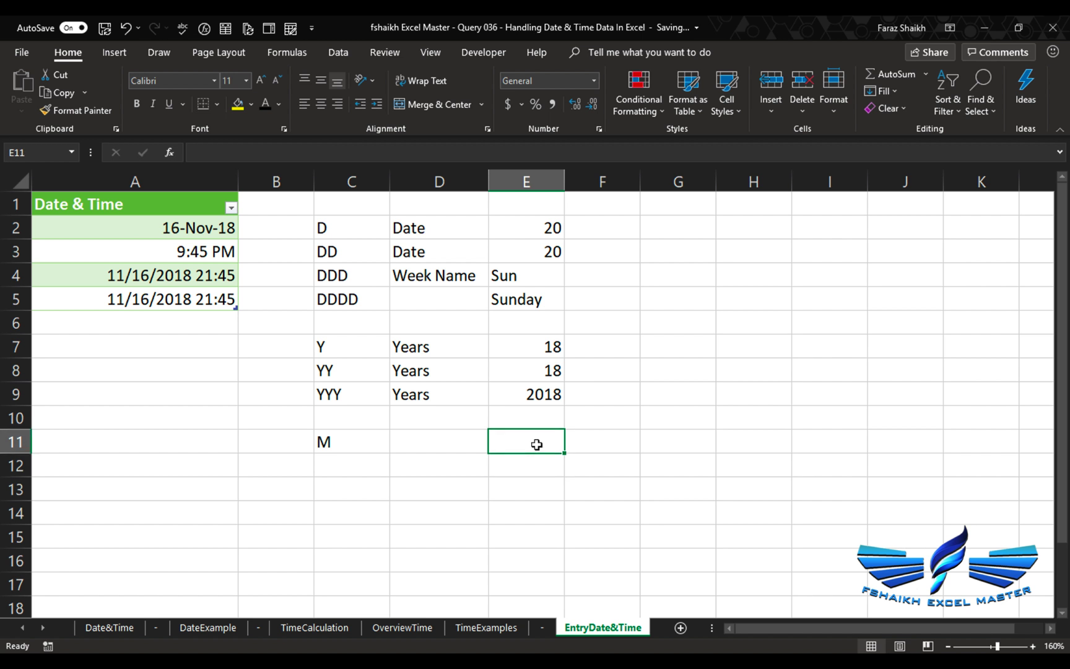
{"action": "type", "text": "11"}
{"action": "key", "text": "Return"}
- Add the month code MM in C12 with the example 11 in E12
{"action": "left_click", "coordinate": [375, 469]}
{"action": "type", "text": "MM"}
{"action": "key", "text": "Tab"}
{"action": "key", "text": "Tab"}
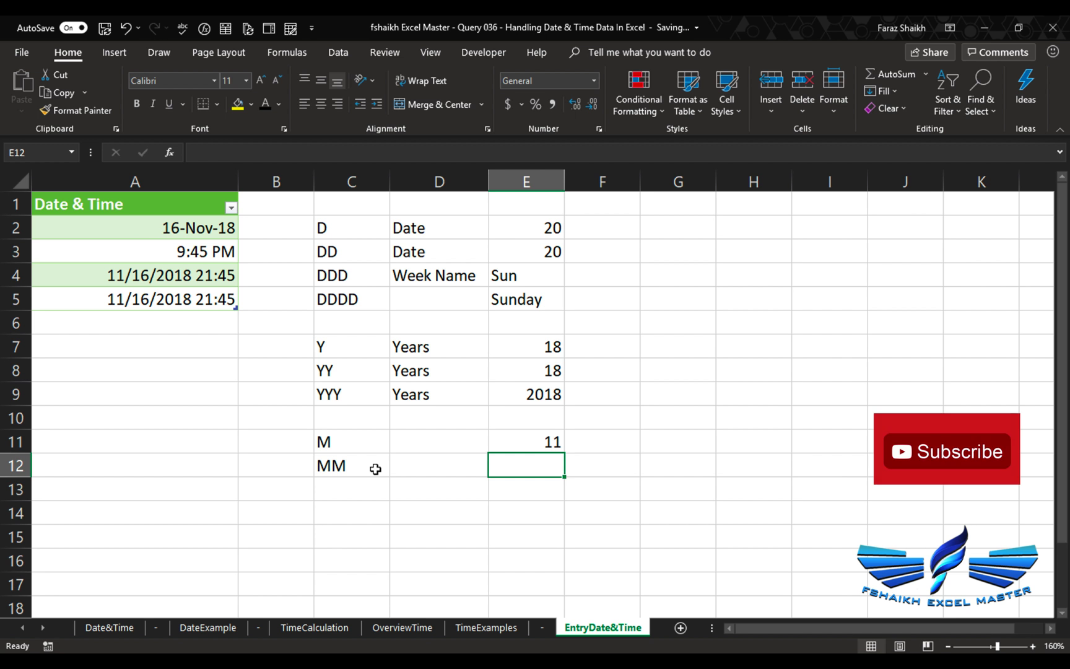
{"action": "type", "text": "11"}
{"action": "key", "text": "Return"}
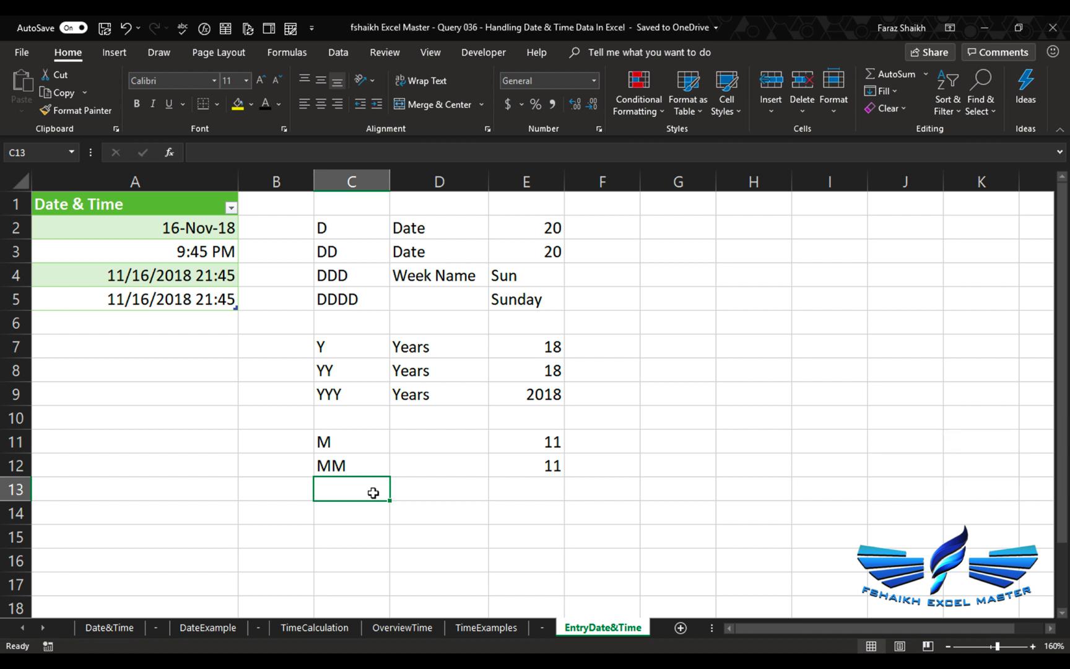
- Add the month code MMM in C13 with the example Nov in E13
{"action": "type", "text": "MMM"}
{"action": "key", "text": "Tab"}
{"action": "key", "text": "Tab"}
{"action": "type", "text": "Nov"}
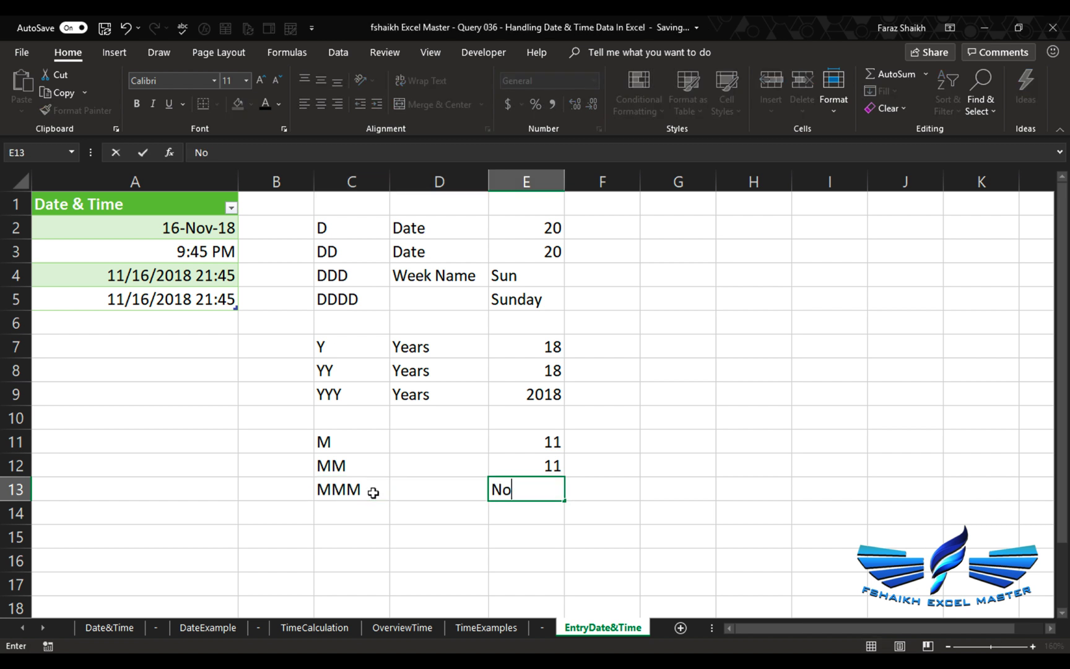
{"action": "key", "text": "Tab"}
- Add the month code MMMM in C14 with the example November in E14, and widen column E slightly
{"action": "left_click", "coordinate": [341, 515]}
{"action": "type", "text": "MMMM"}
{"action": "key", "text": "Tab"}
{"action": "key", "text": "Tab"}
{"action": "type", "text": "November"}
{"action": "key", "text": "Tab"}
{"action": "left_click_drag", "start_coordinate": [565, 189], "coordinate": [577, 189]}
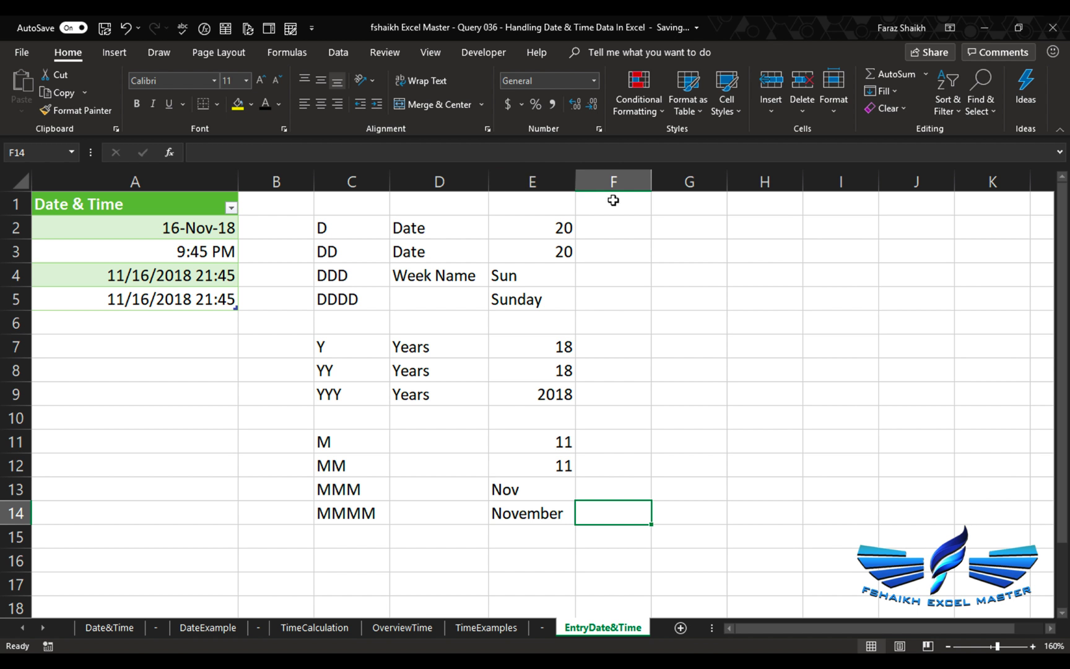
- Enter the date 11-9 in F2 and apply the d-mmm-yy date format to it
{"action": "left_click", "coordinate": [643, 229]}
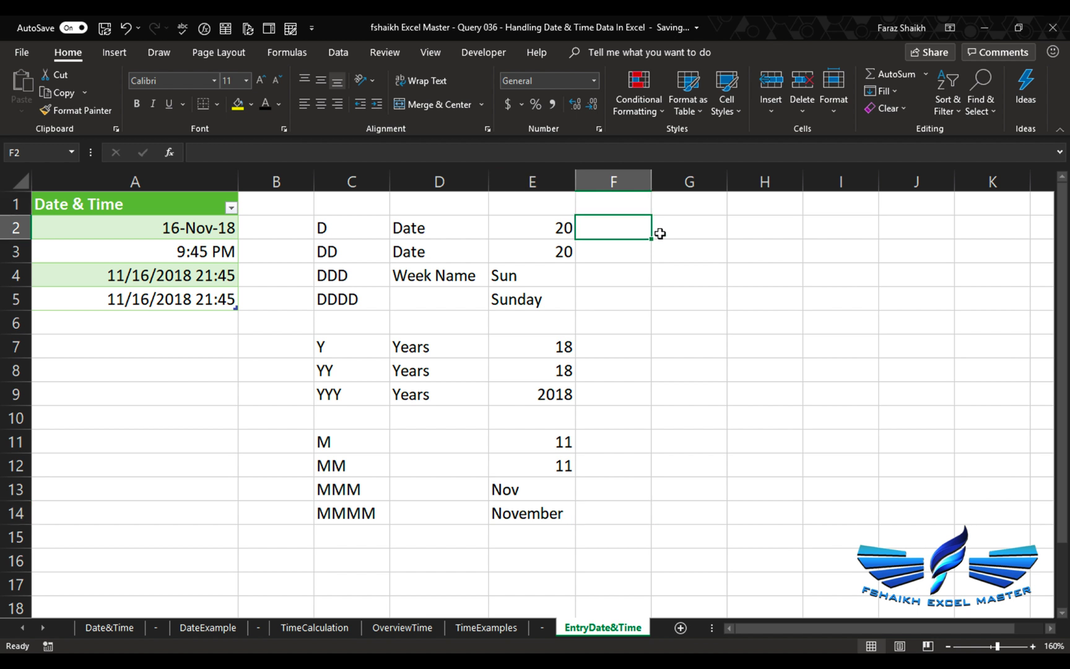
{"action": "type", "text": "11-9"}
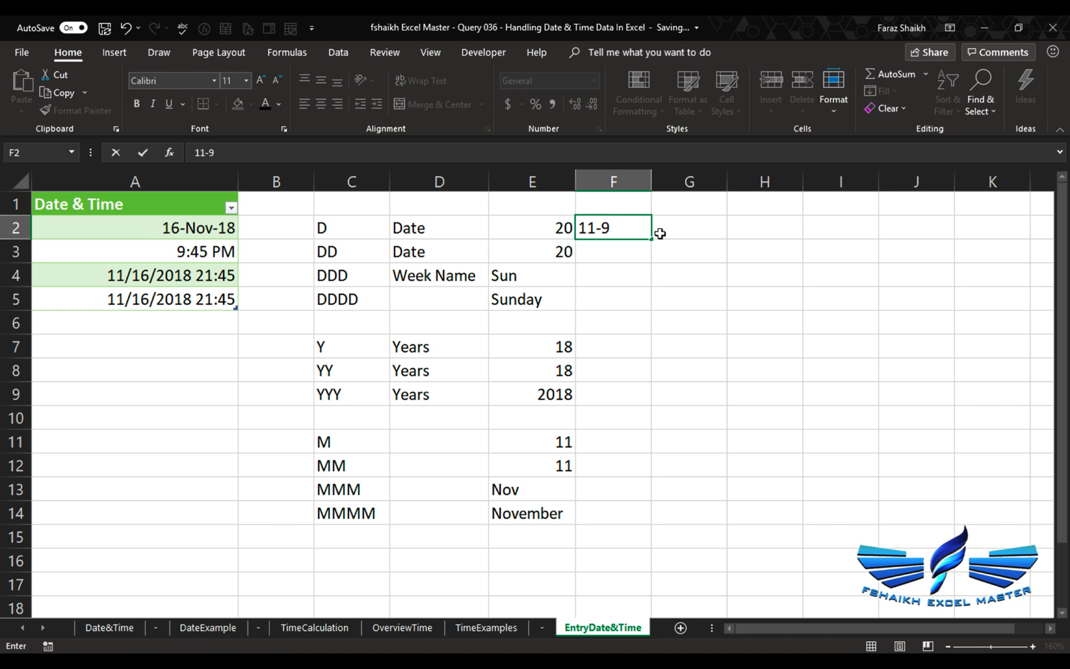
{"action": "key", "text": "Return"}
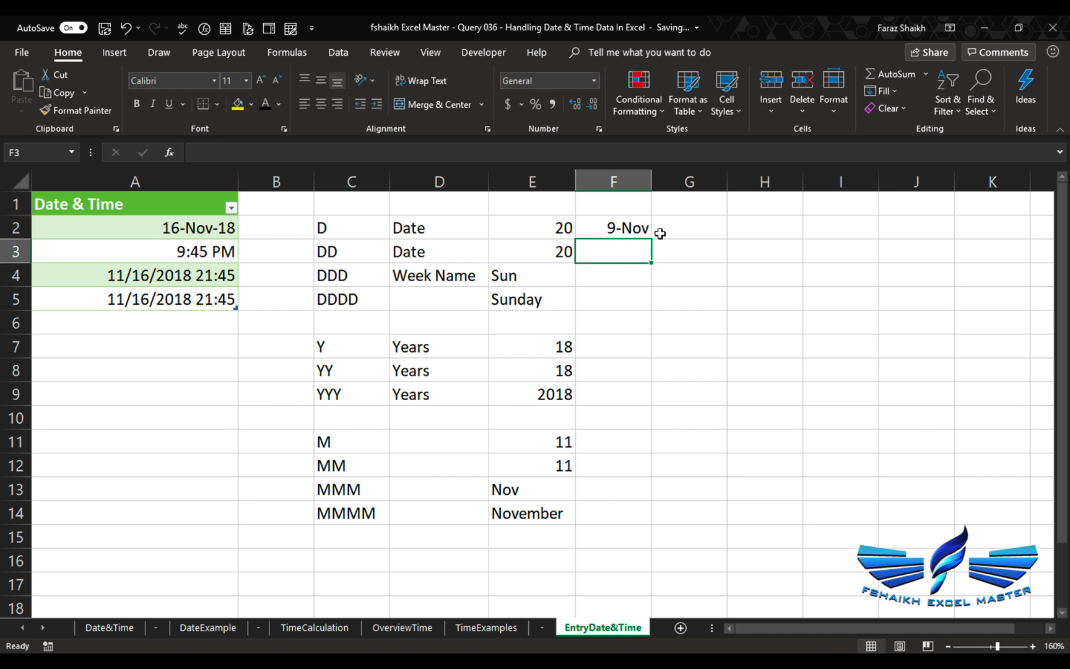
{"action": "left_click", "coordinate": [629, 224]}
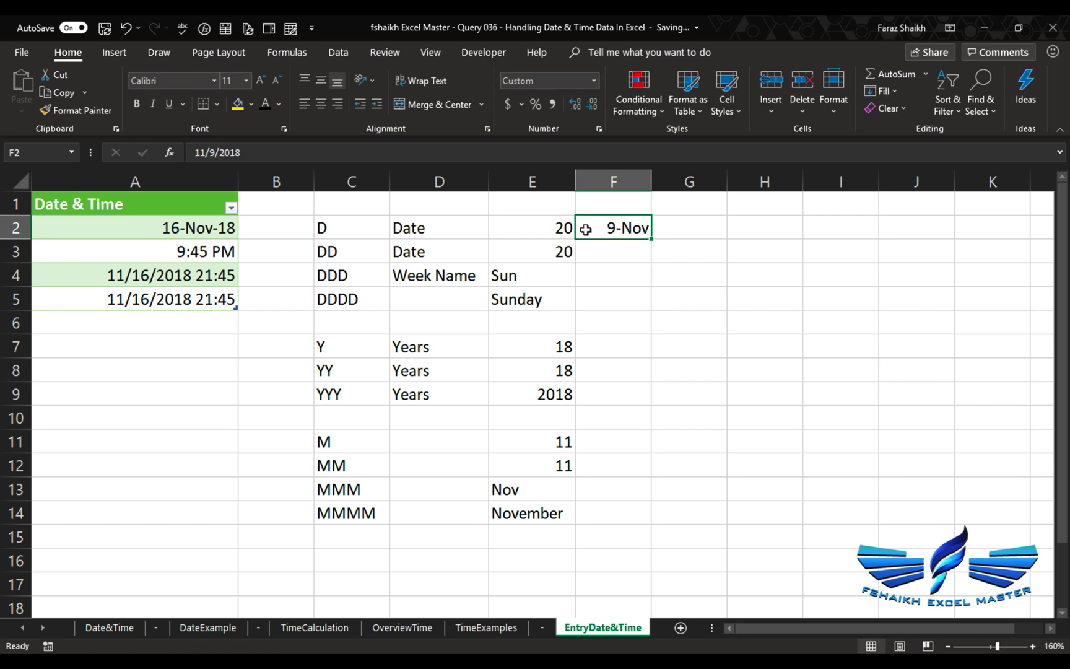
{"action": "key", "text": "ctrl+shift+3"}
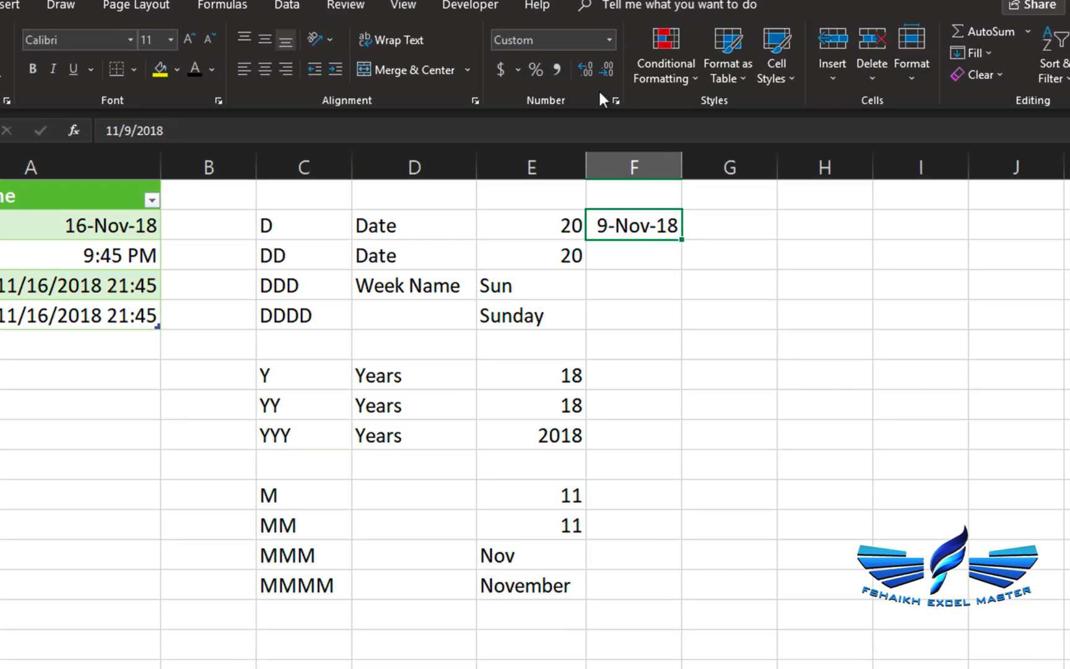
- Give the date in F2 the custom number format d
{"action": "left_click", "coordinate": [598, 128]}
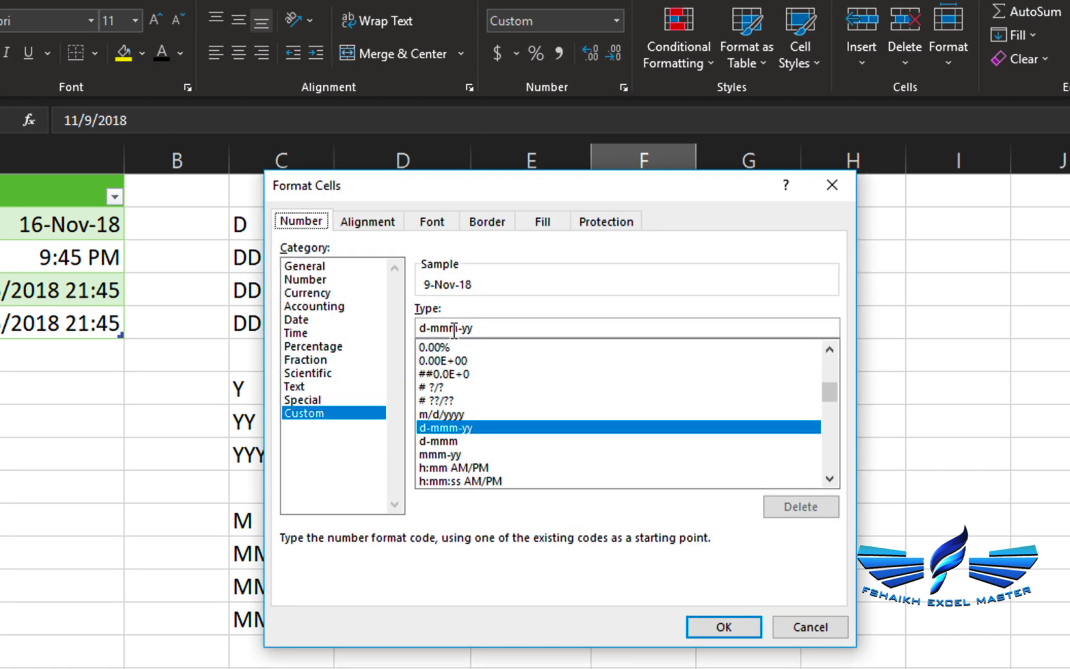
{"action": "left_click", "coordinate": [345, 416]}
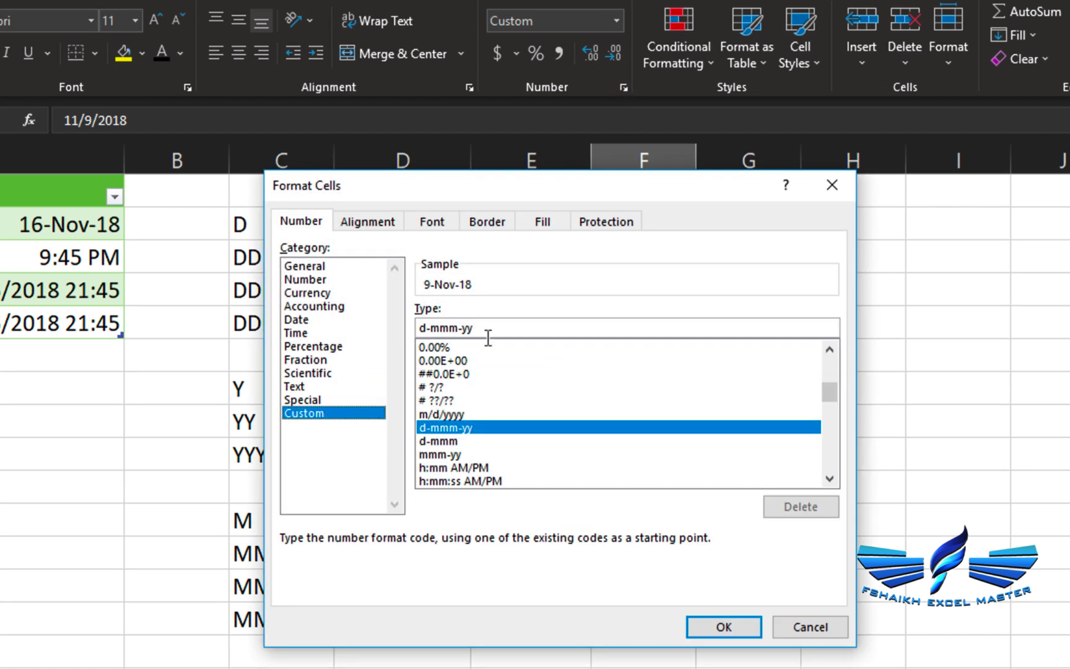
{"action": "left_click_drag", "start_coordinate": [494, 329], "coordinate": [412, 314]}
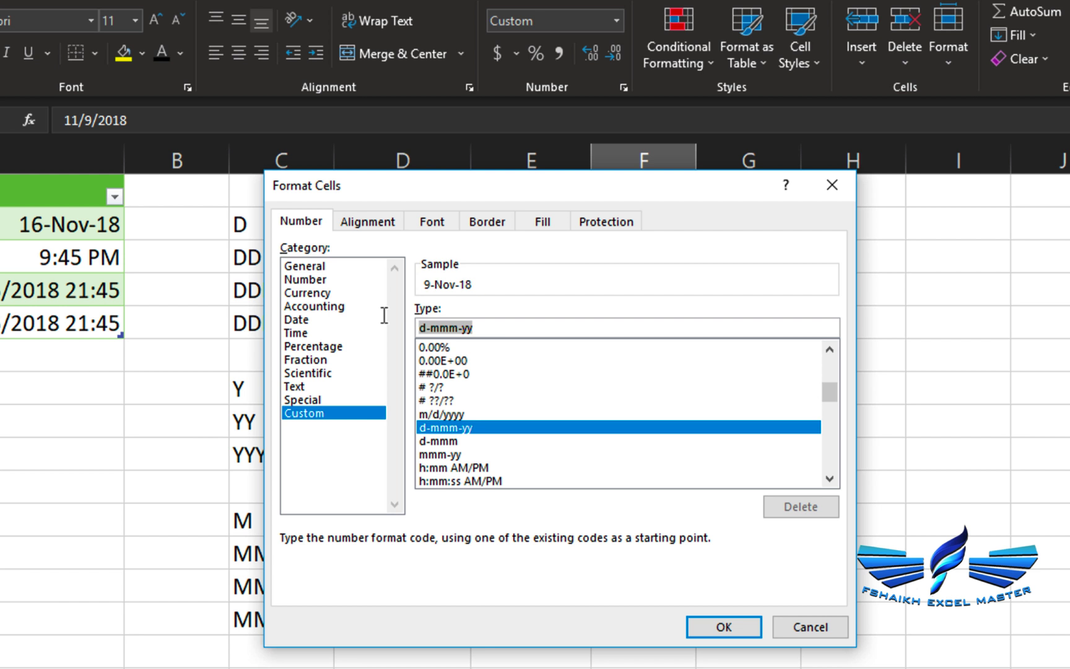
{"action": "type", "text": "dd"}
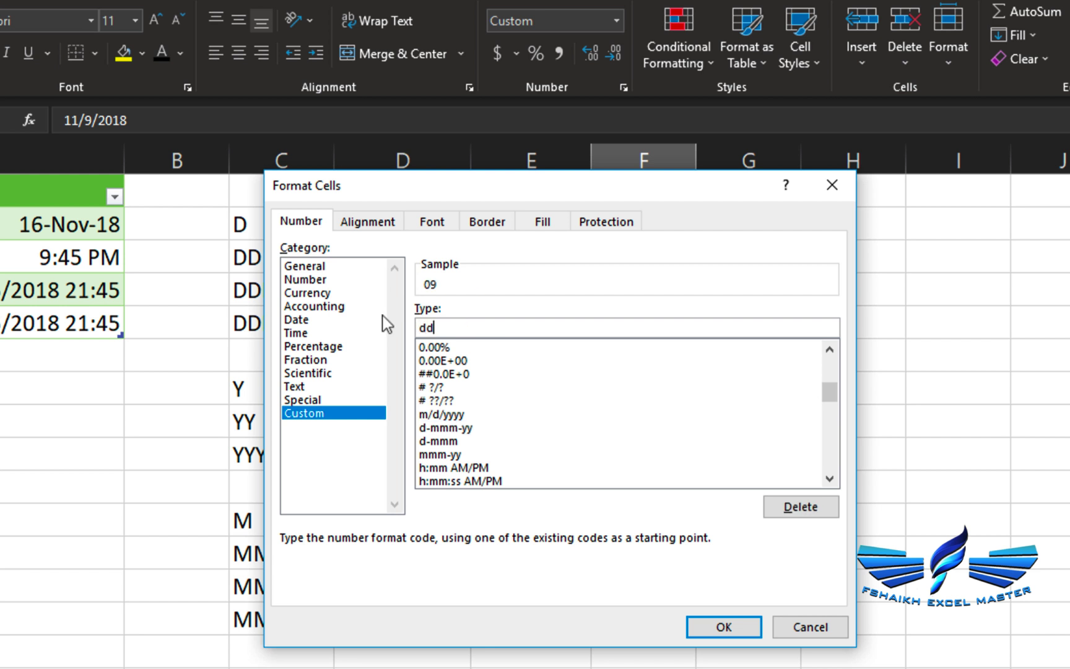
{"action": "key", "text": "BackSpace"}
{"action": "left_click", "coordinate": [725, 625]}
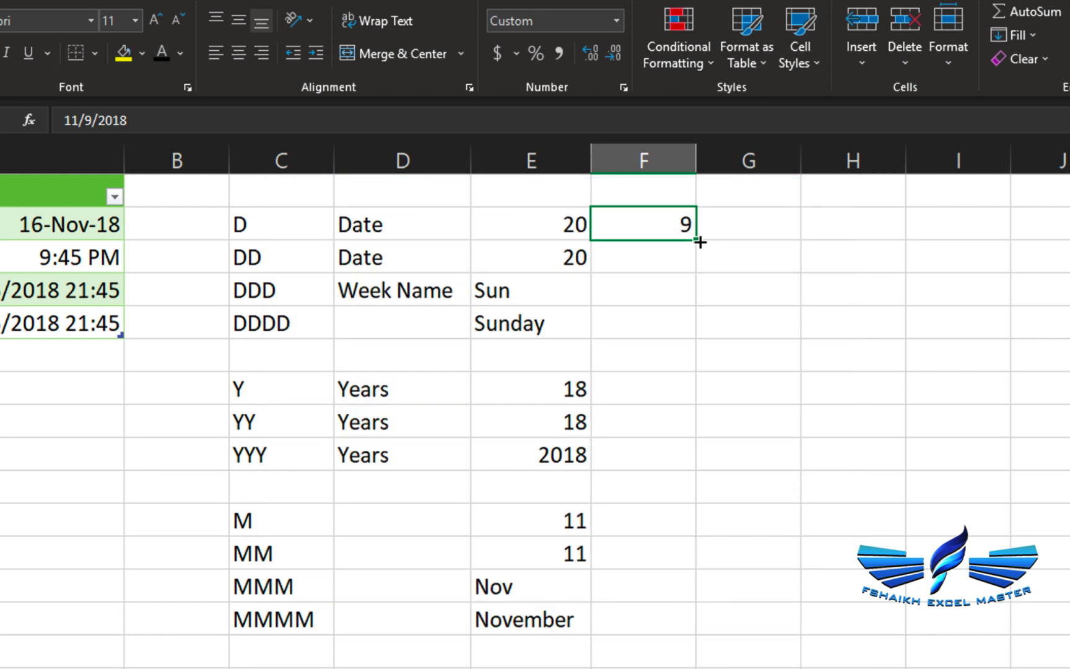
- Fill the date from F2 down to F3 as an exact copy using the Copy Cells option
{"action": "left_click_drag", "start_coordinate": [698, 242], "coordinate": [692, 275]}
{"action": "left_click", "coordinate": [657, 254]}
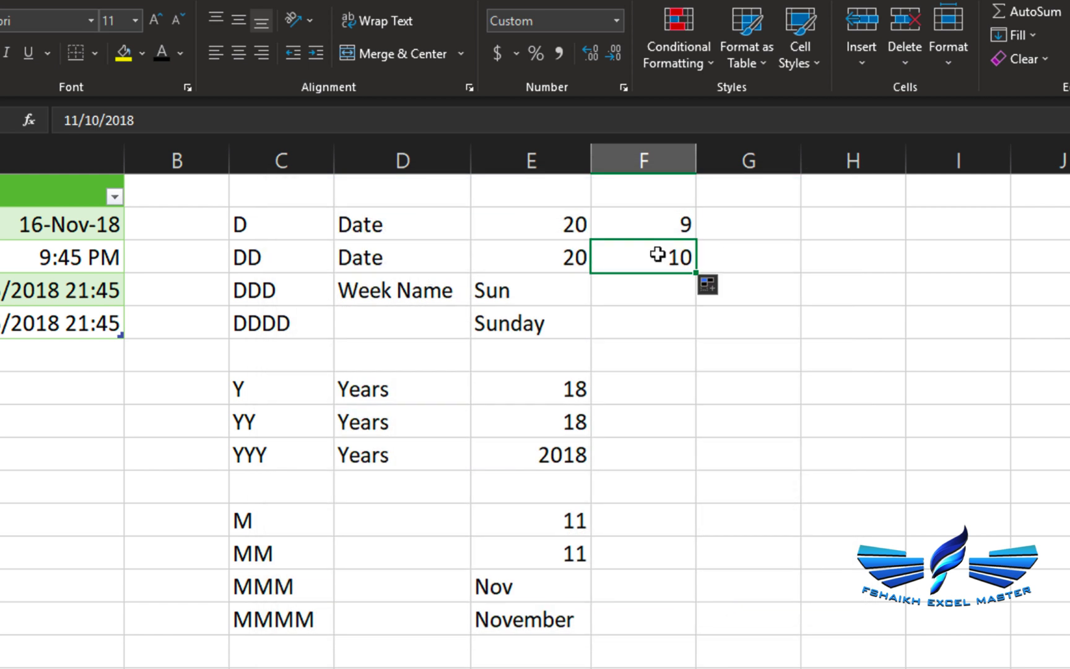
{"action": "left_click", "coordinate": [711, 297]}
{"action": "left_click", "coordinate": [714, 286]}
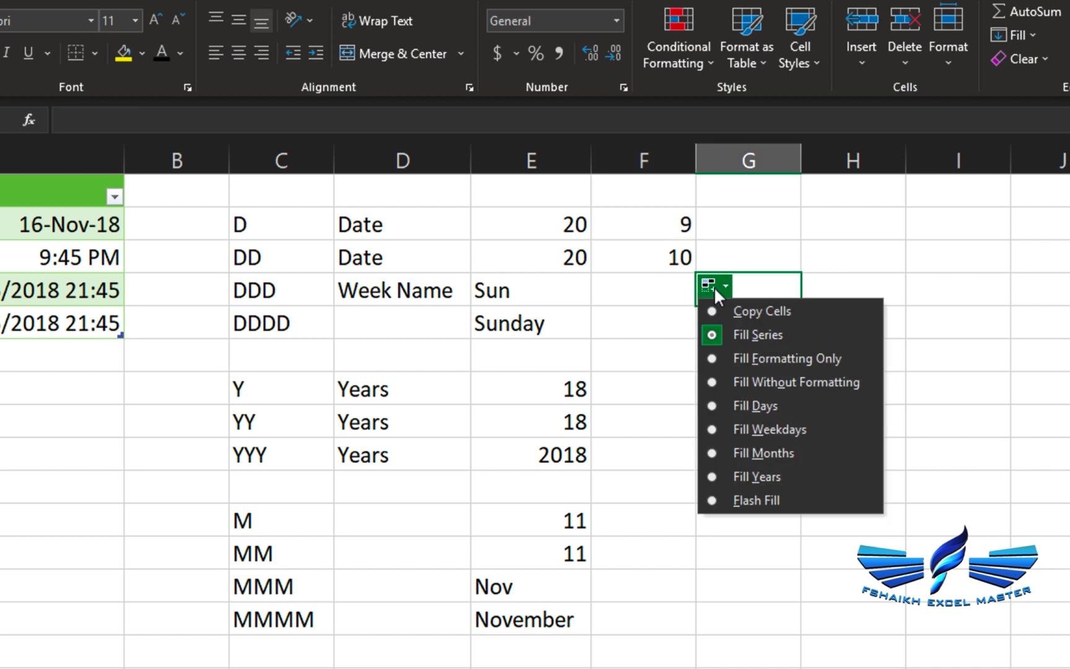
{"action": "left_click", "coordinate": [742, 310]}
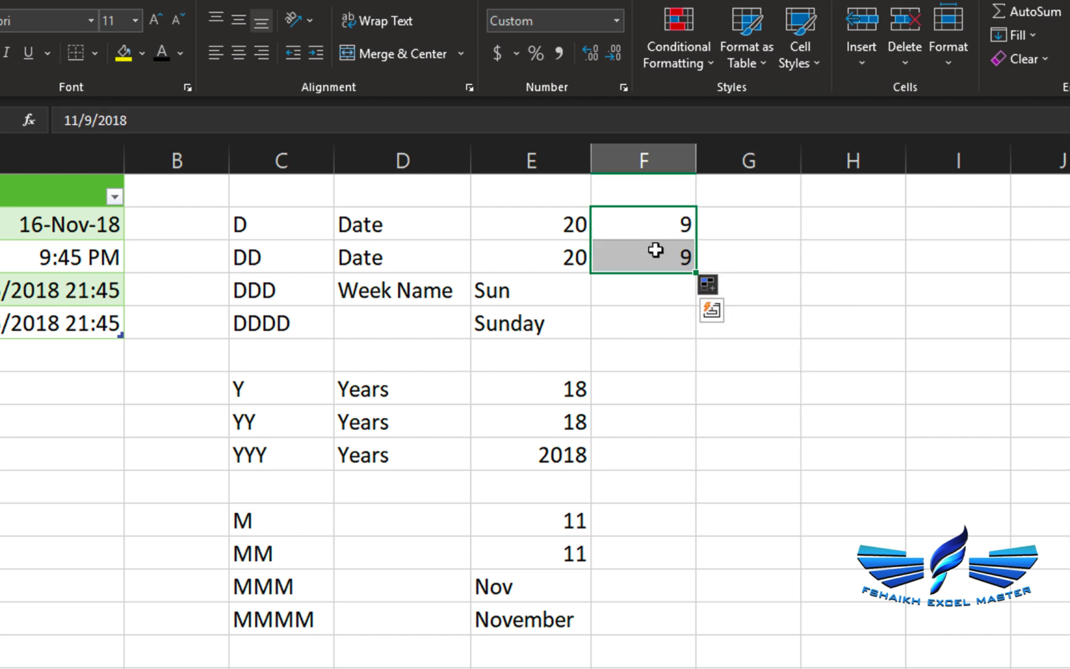
- Set the custom number format of F3 to dd
{"action": "left_click", "coordinate": [656, 250]}
{"action": "left_click", "coordinate": [623, 87]}
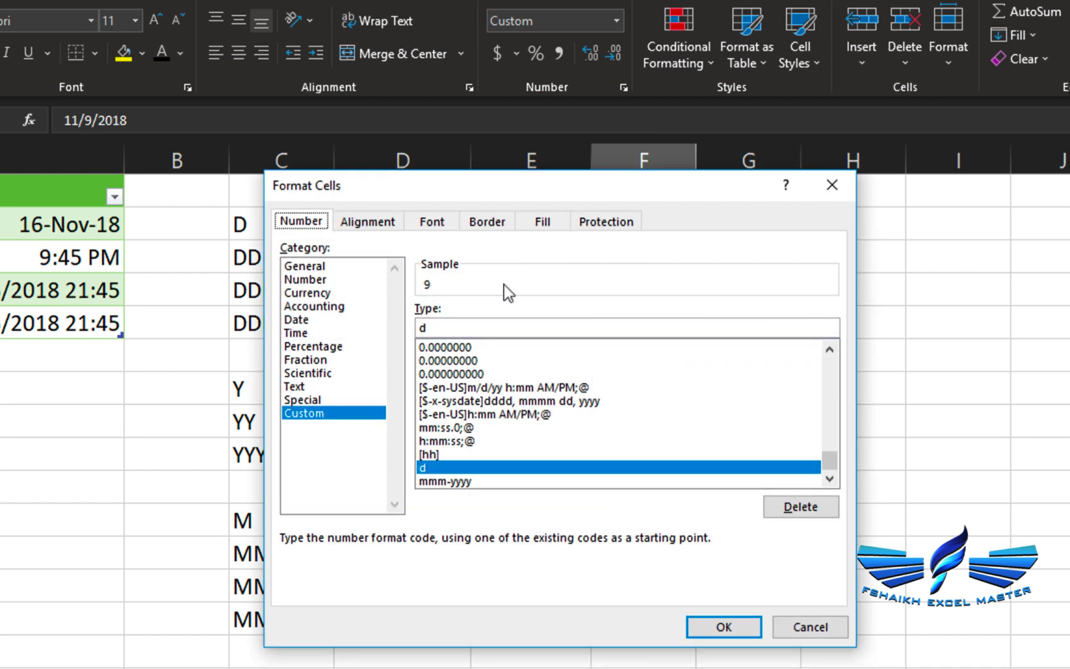
{"action": "left_click", "coordinate": [446, 330]}
{"action": "type", "text": "d"}
{"action": "left_click", "coordinate": [719, 627]}
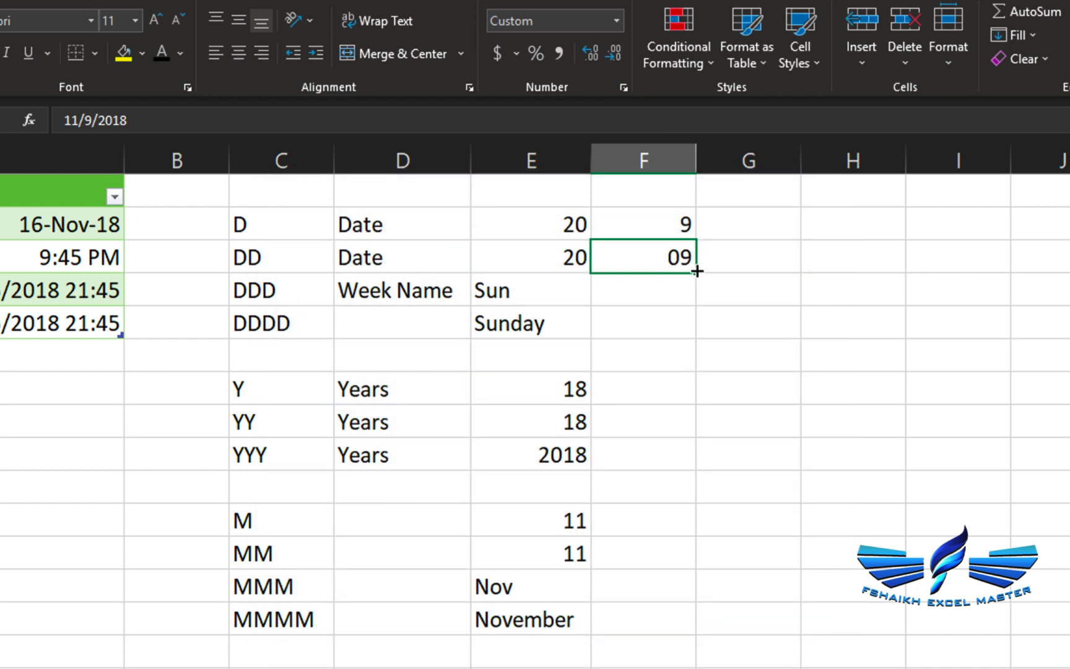
- Fill the date from F3 down to F4, choosing Copy Cells instead of Fill Series
{"action": "left_click_drag", "start_coordinate": [694, 279], "coordinate": [693, 319]}
{"action": "left_click", "coordinate": [700, 316]}
{"action": "left_click", "coordinate": [707, 318]}
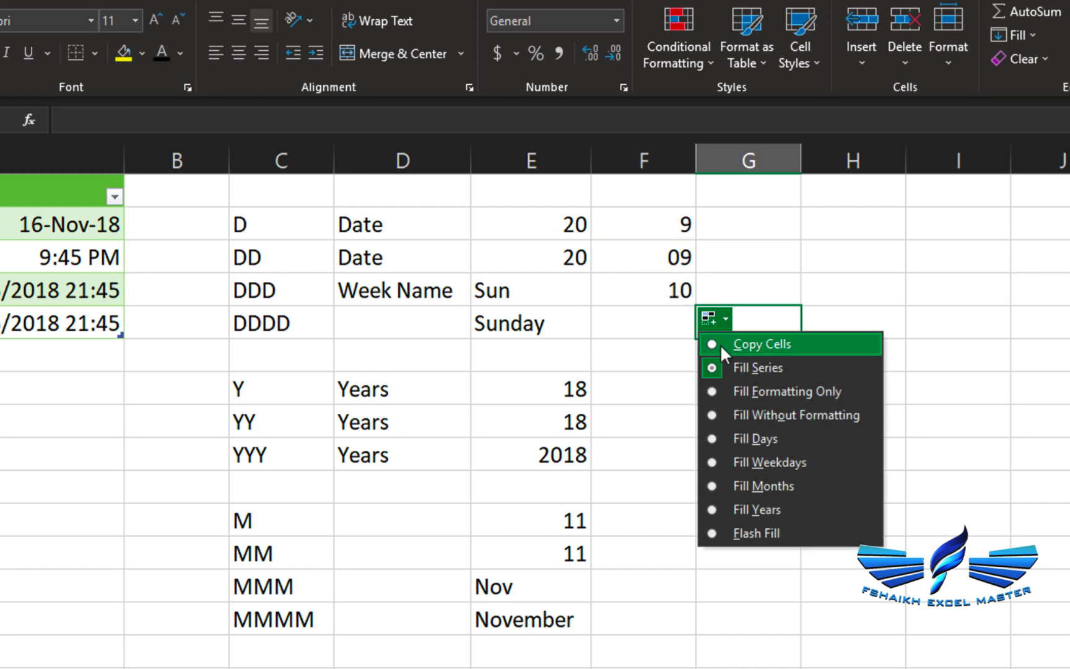
{"action": "left_click", "coordinate": [719, 344]}
- Set the custom number format of F4 to ddd
{"action": "left_click", "coordinate": [675, 289]}
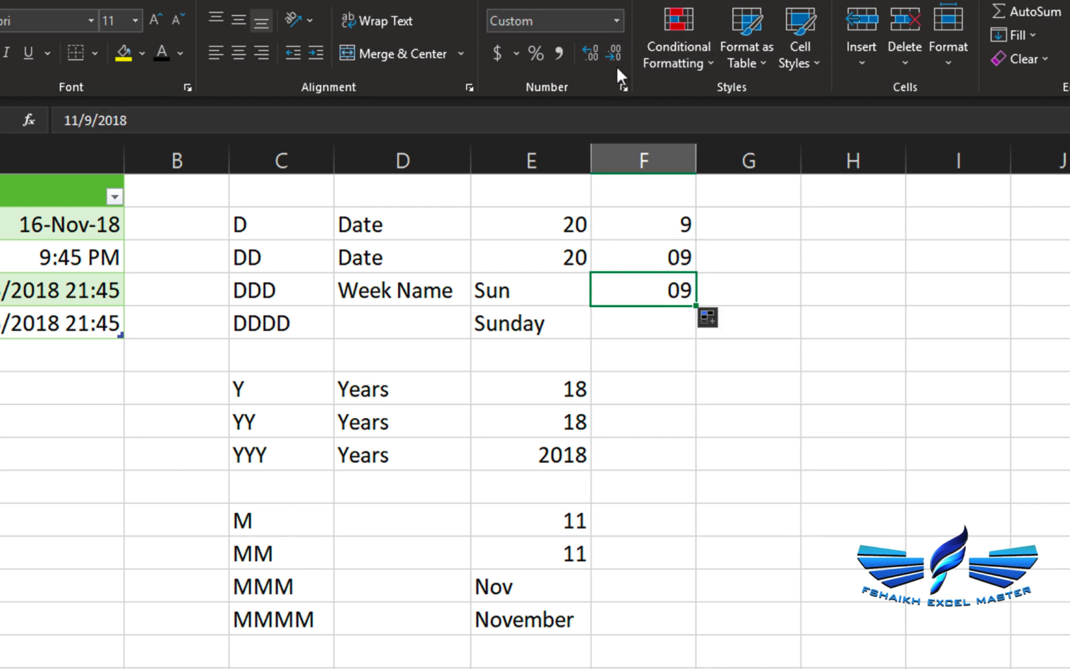
{"action": "left_click", "coordinate": [623, 88]}
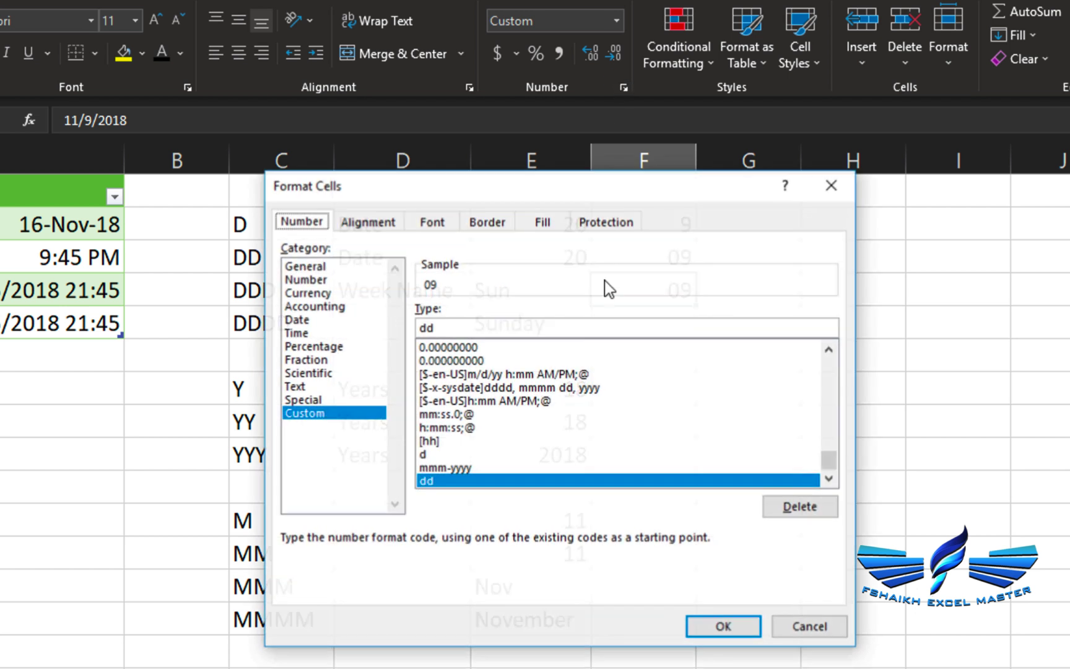
{"action": "left_click", "coordinate": [440, 328]}
{"action": "type", "text": "d"}
{"action": "left_click", "coordinate": [692, 624]}
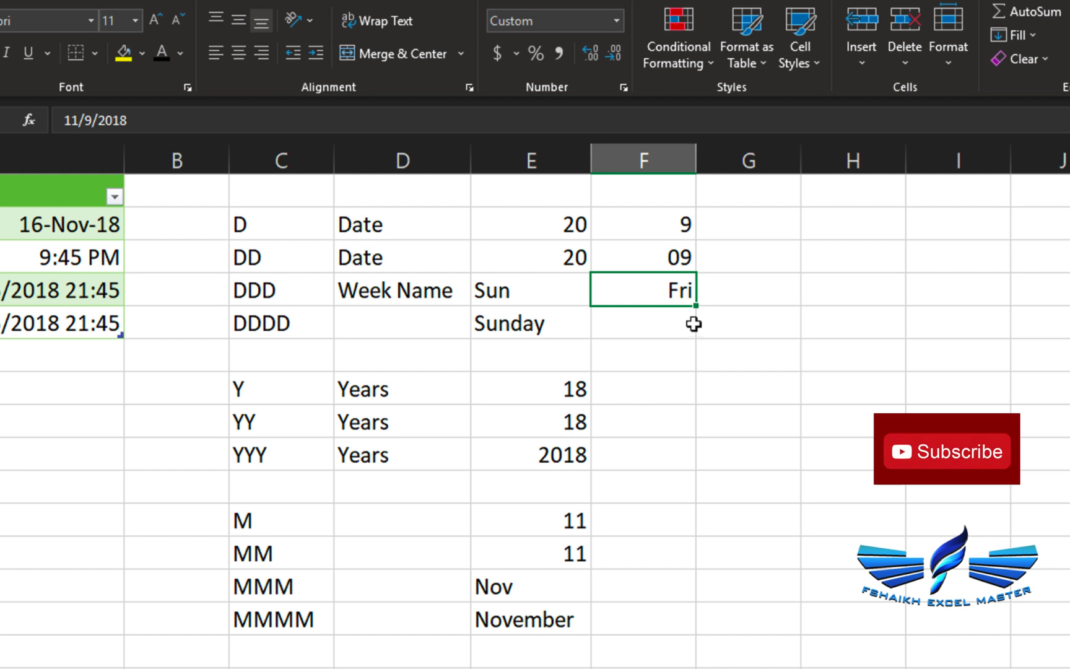
- Fill the date from F4 down to F5 with Copy Cells so both hold the same date
{"action": "left_click_drag", "start_coordinate": [694, 305], "coordinate": [690, 333]}
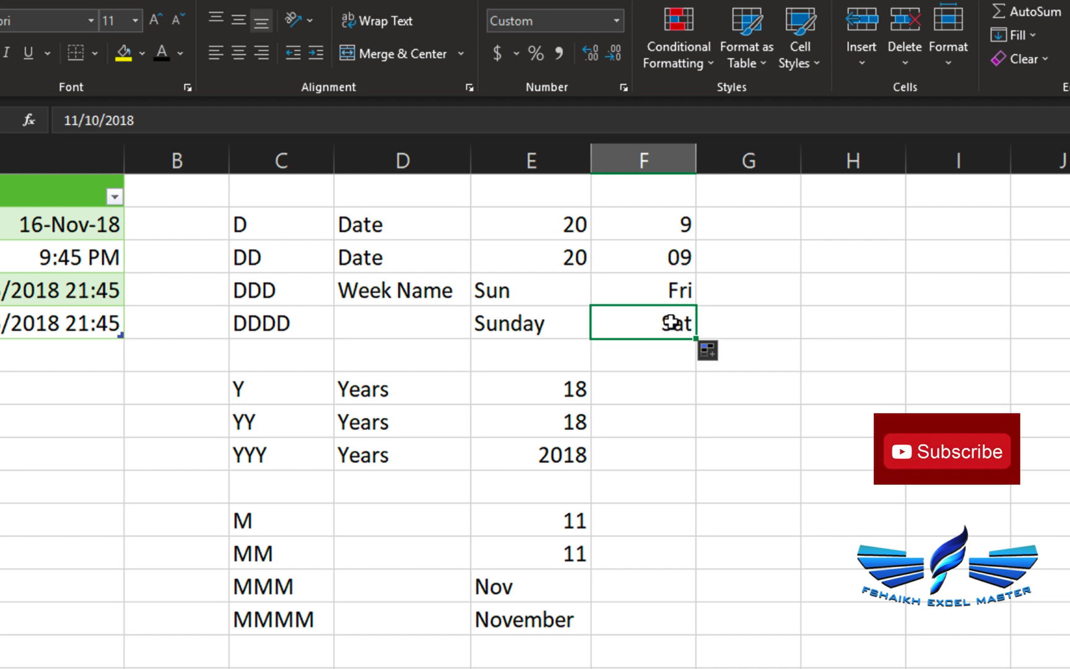
{"action": "left_click", "coordinate": [715, 359]}
{"action": "left_click", "coordinate": [712, 376]}
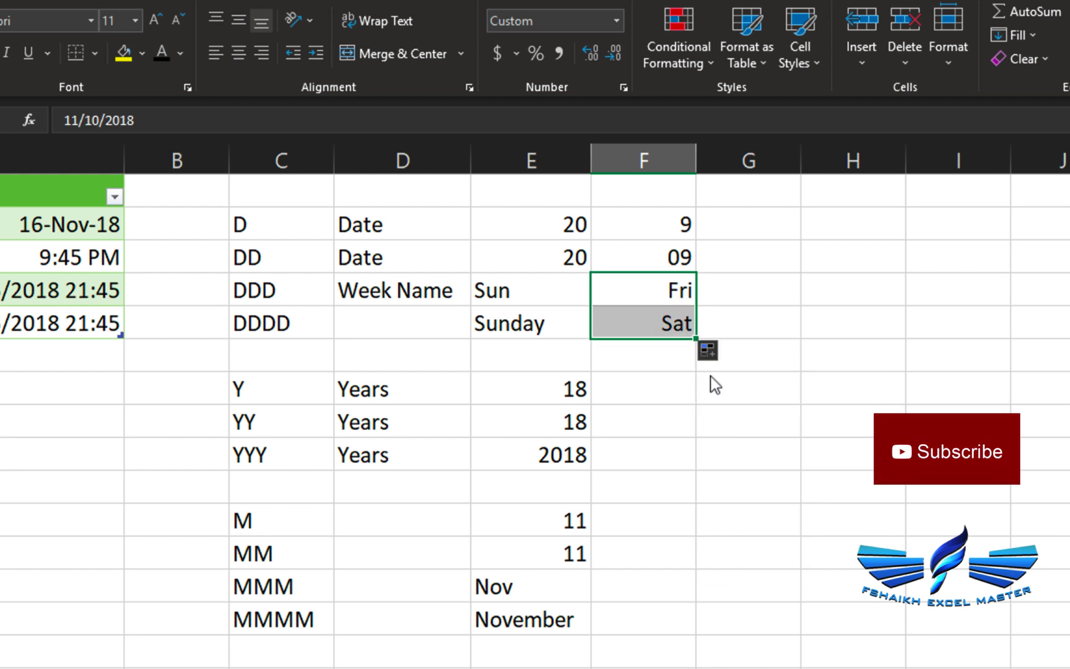
- Set the custom number format of F5 to dddd
{"action": "left_click", "coordinate": [666, 325]}
{"action": "left_click", "coordinate": [622, 87]}
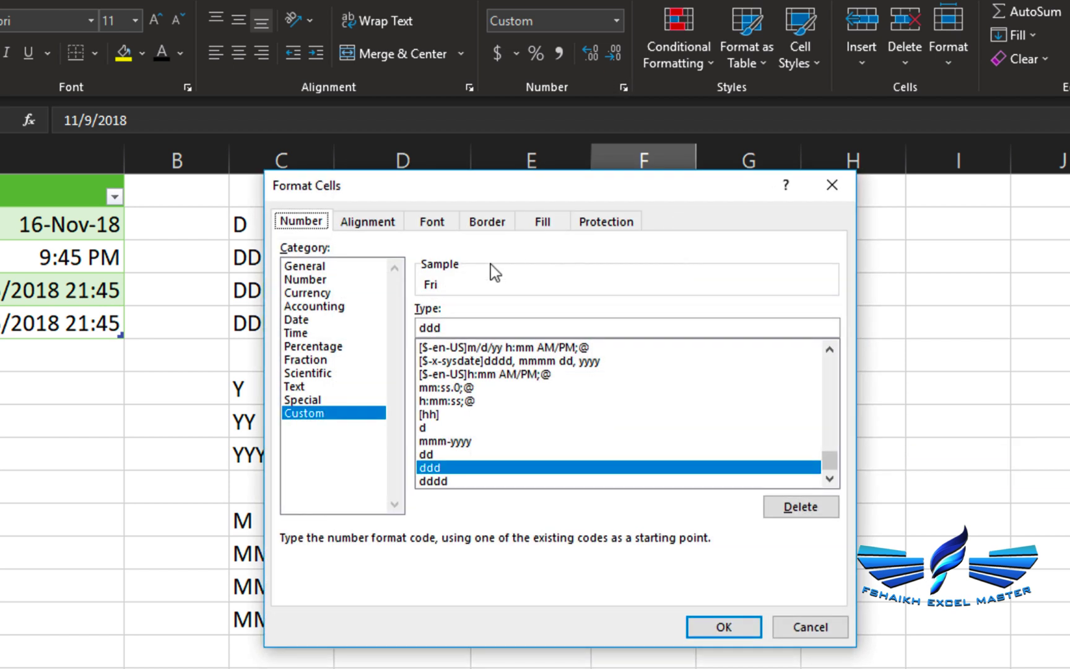
{"action": "left_click", "coordinate": [456, 325]}
{"action": "type", "text": "d"}
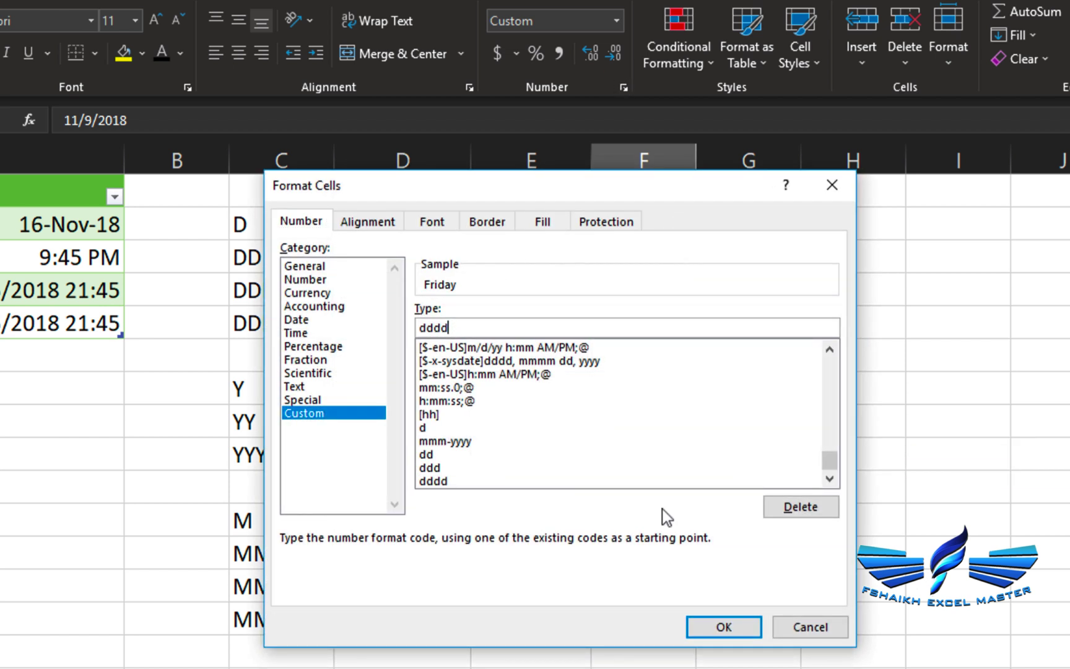
{"action": "left_click", "coordinate": [693, 628]}
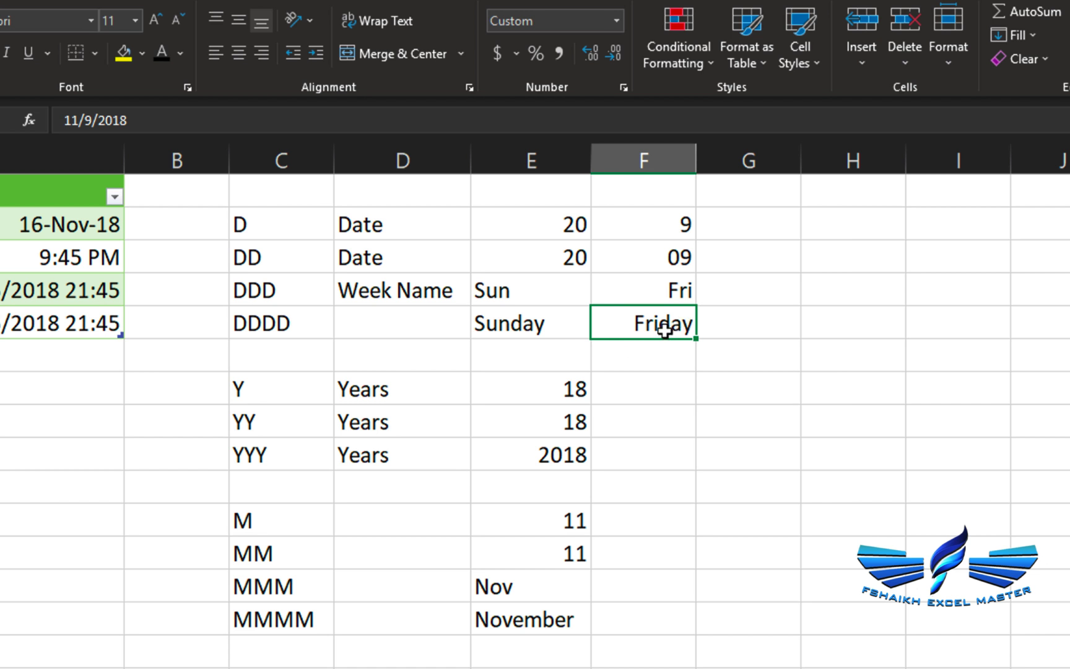
{"action": "left_click", "coordinate": [657, 411]}
{"action": "left_click", "coordinate": [663, 378]}
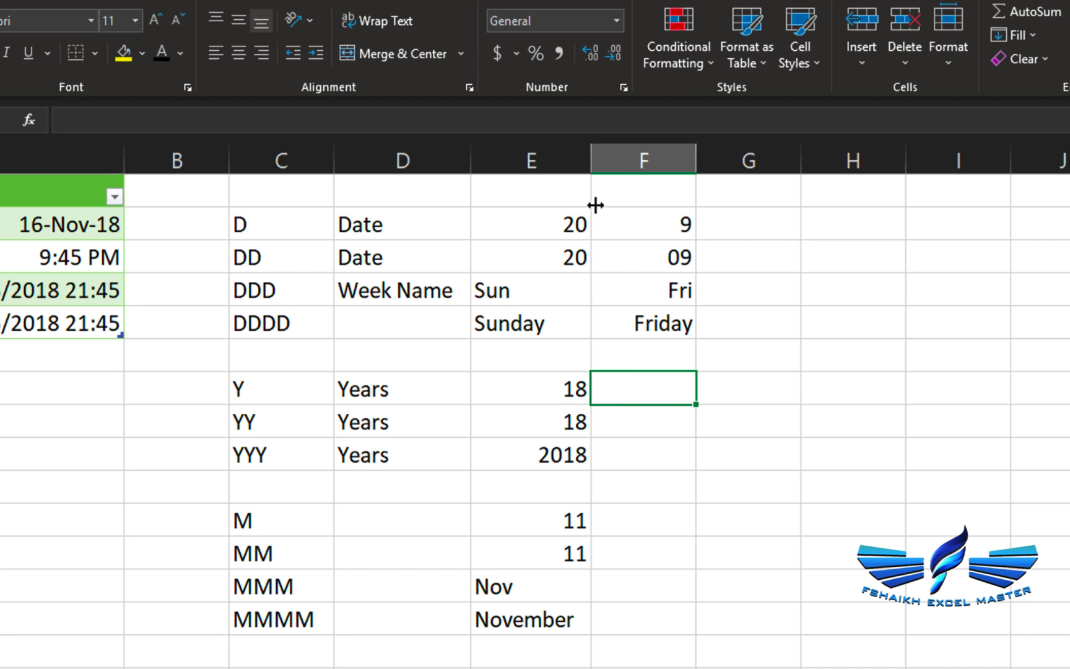
{"action": "left_click", "coordinate": [624, 88]}
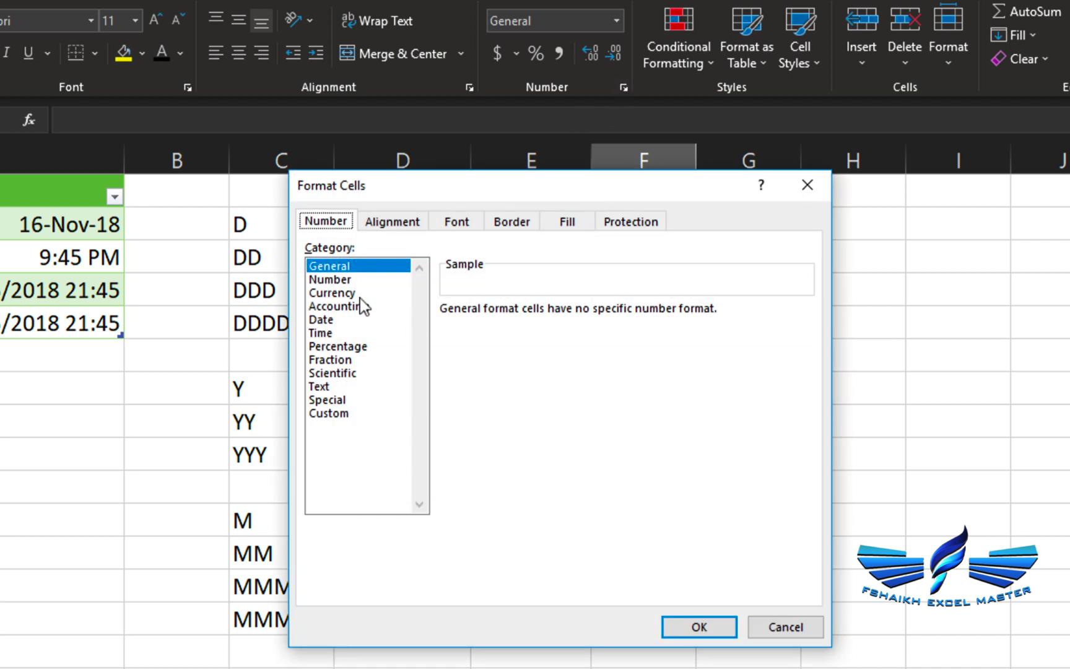
{"action": "left_click", "coordinate": [337, 412]}
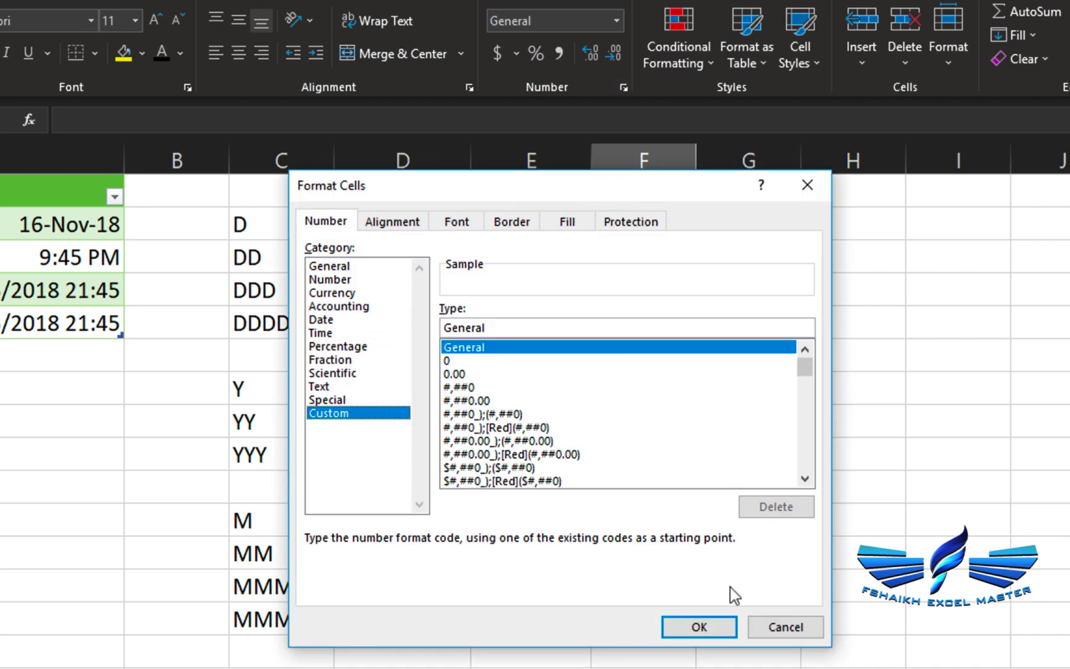
{"action": "left_click", "coordinate": [785, 625]}
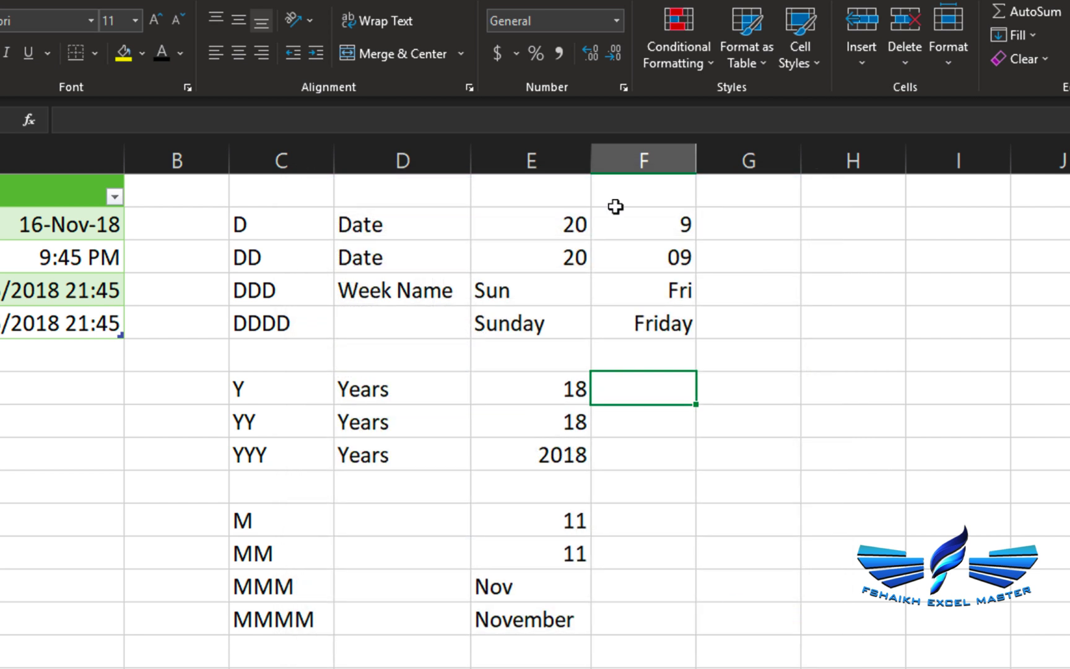
- Enter the formula =TEXT($F$2,C7) in F7 to return the year using the format code in column C
{"action": "type", "text": "="}
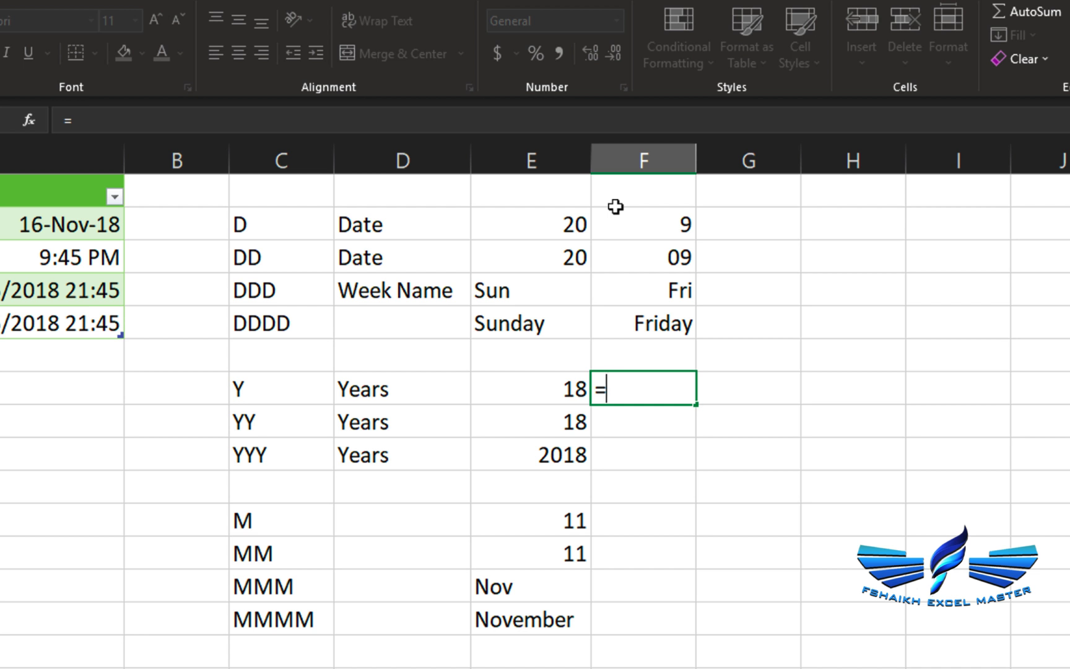
{"action": "type", "text": "tex"}
{"action": "key", "text": "Tab"}
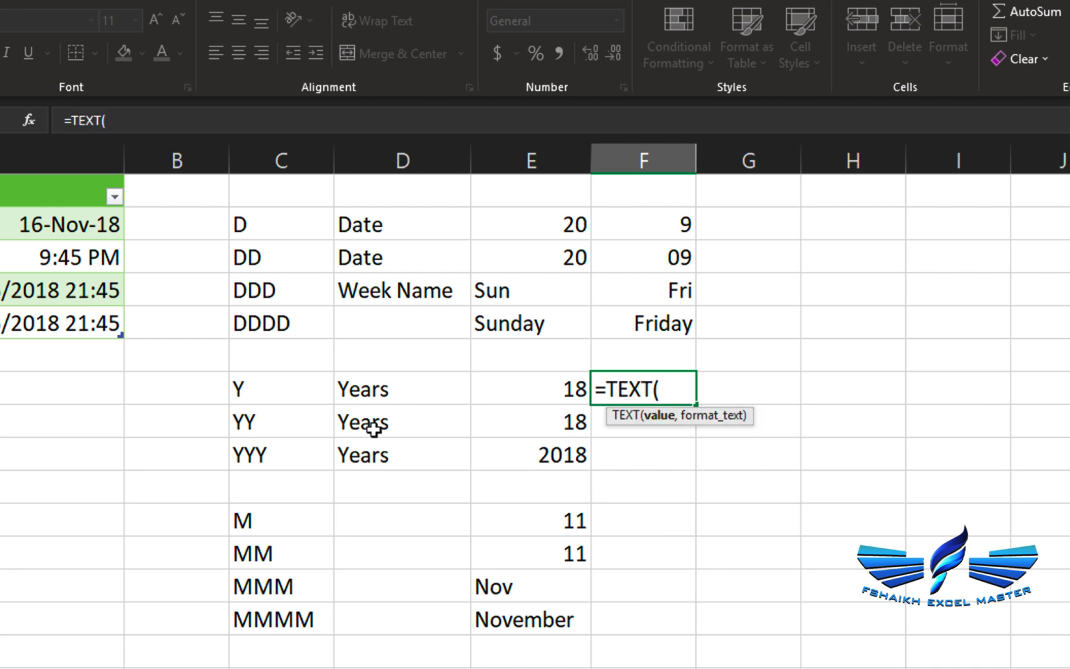
{"action": "left_click", "coordinate": [663, 226]}
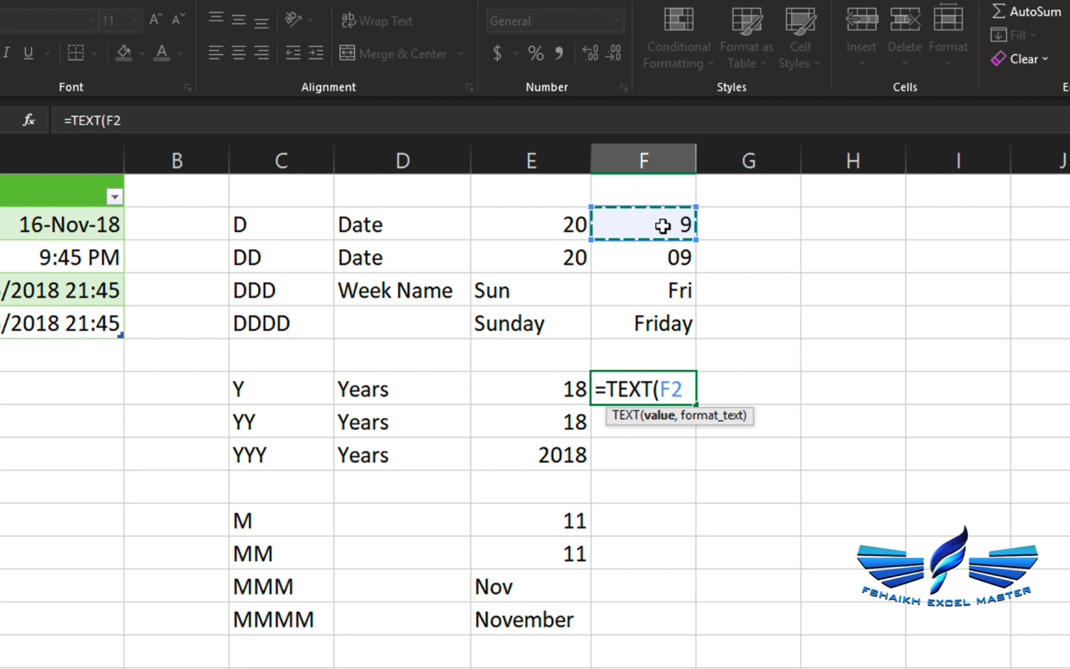
{"action": "key", "text": "F4"}
{"action": "type", "text": ","}
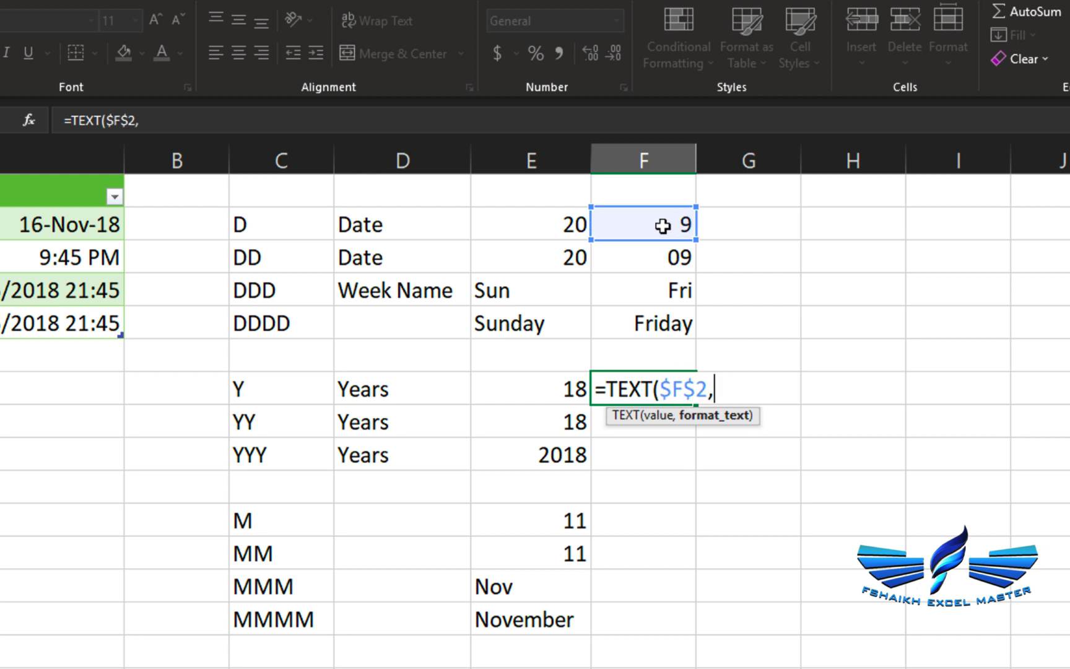
{"action": "left_click", "coordinate": [266, 390]}
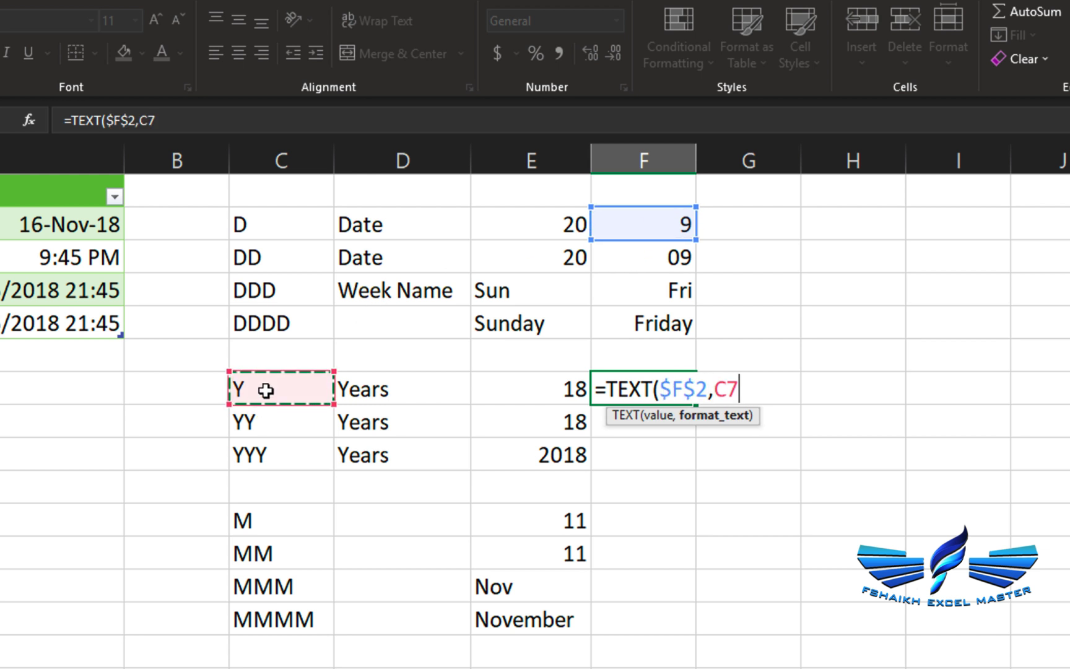
{"action": "key", "text": "Return"}
- Fill the F7 formula down to F9 and right-align the three year cells
{"action": "left_click", "coordinate": [663, 387]}
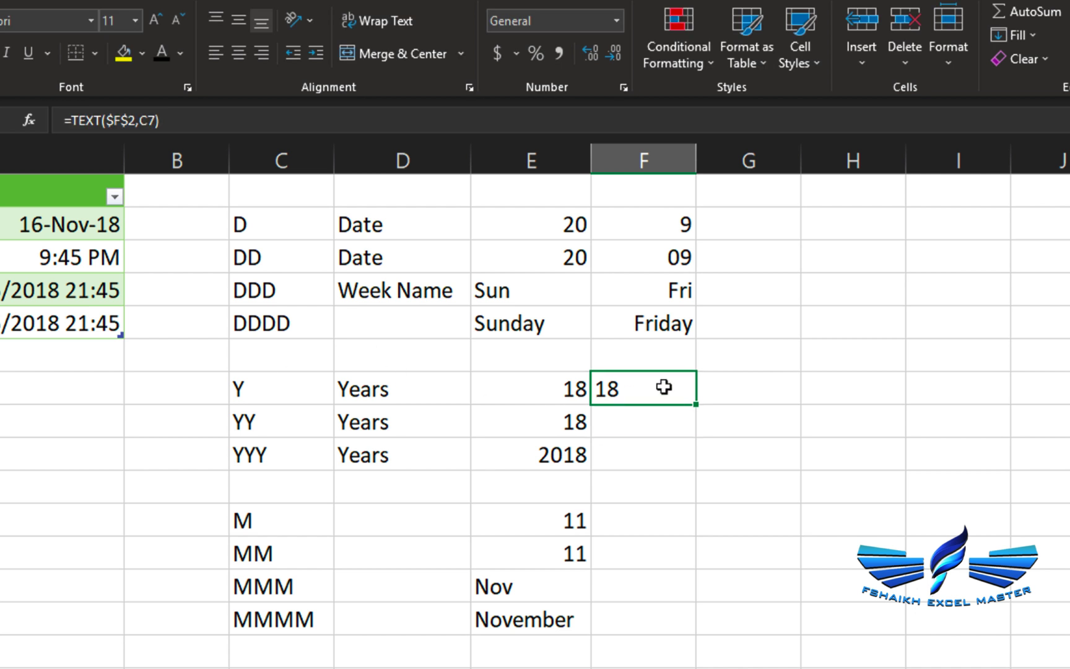
{"action": "left_click_drag", "start_coordinate": [693, 401], "coordinate": [688, 461]}
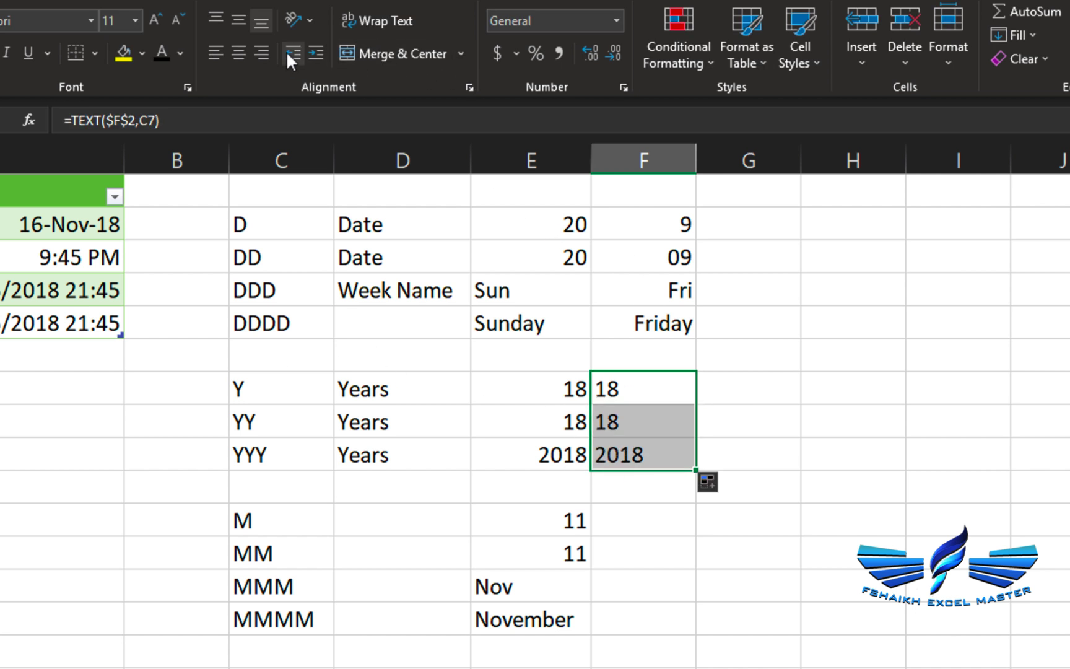
{"action": "left_click", "coordinate": [268, 52]}
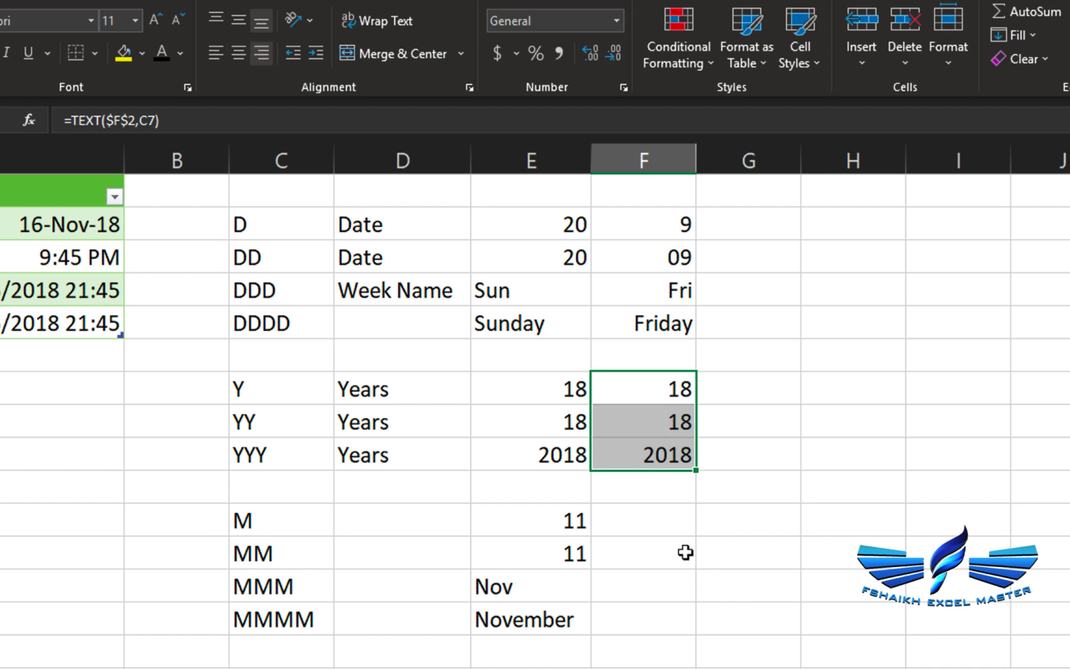
- Copy the TEXT formula from F9 to F11, fill it down to F14, and autofit column F
{"action": "left_click", "coordinate": [678, 453]}
{"action": "key", "text": "ctrl+c"}
{"action": "left_click", "coordinate": [633, 520]}
{"action": "key", "text": "ctrl+v"}
{"action": "left_click_drag", "start_coordinate": [696, 536], "coordinate": [682, 629]}
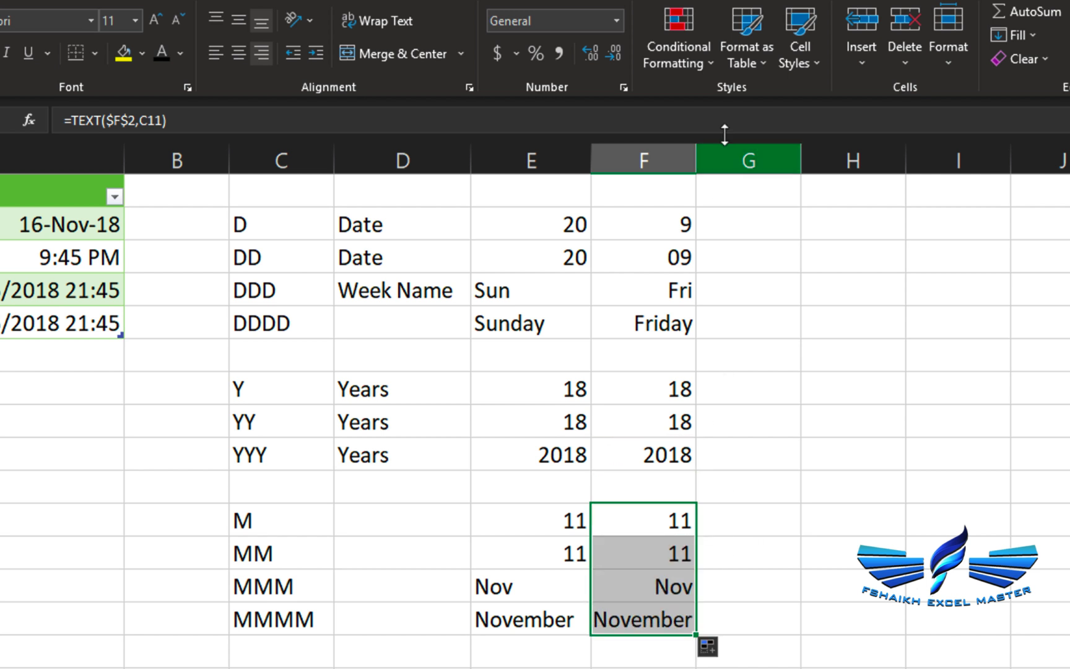
{"action": "double_click", "coordinate": [695, 155]}
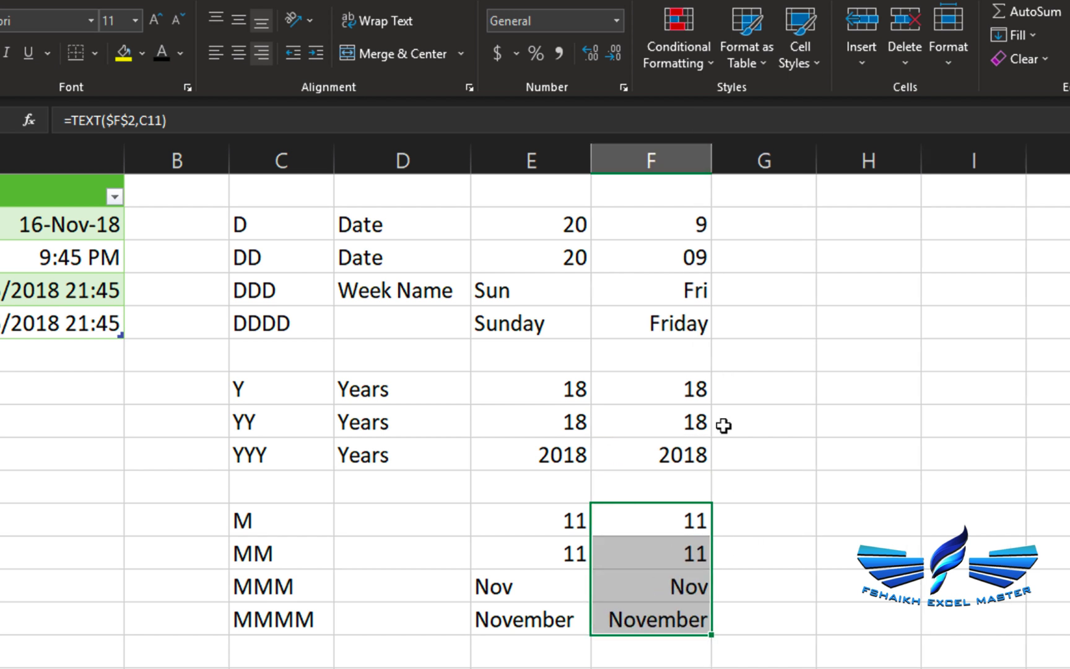
- Link E16 to the date in F2 with =F2 and apply the standard d-mmm-yy date format
{"action": "left_click", "coordinate": [596, 617]}
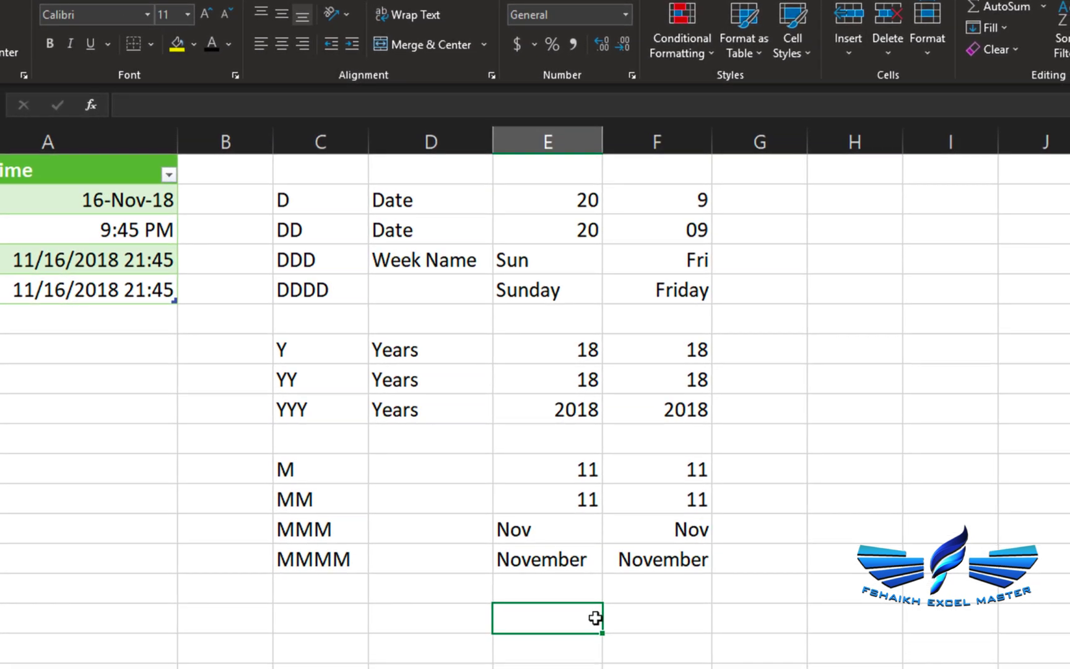
{"action": "type", "text": "="}
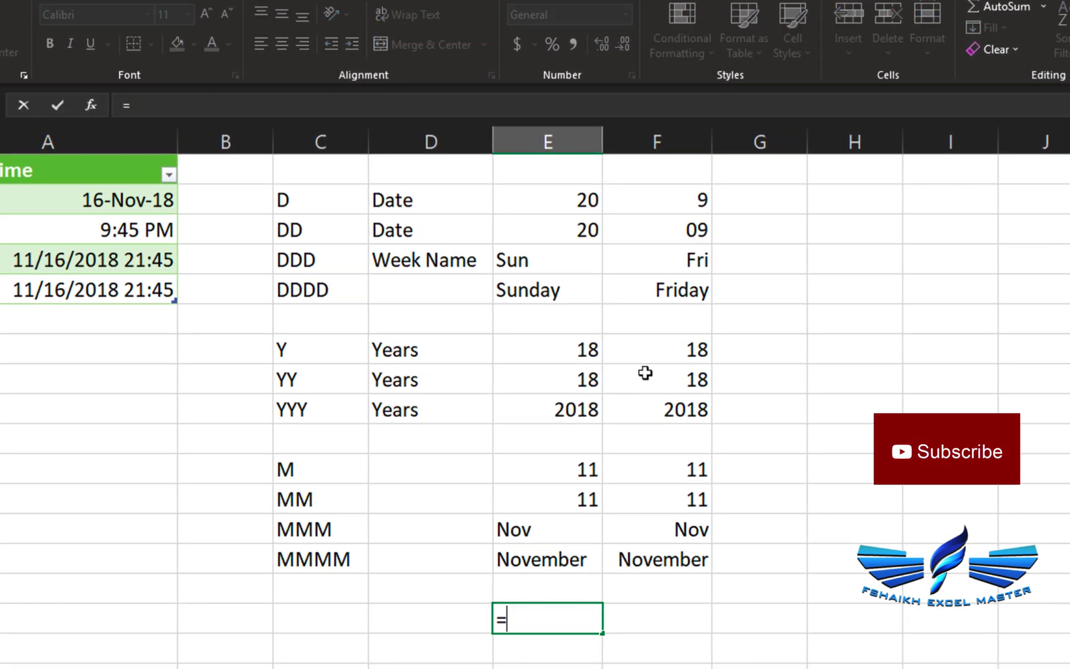
{"action": "left_click", "coordinate": [657, 200]}
{"action": "key", "text": "Return"}
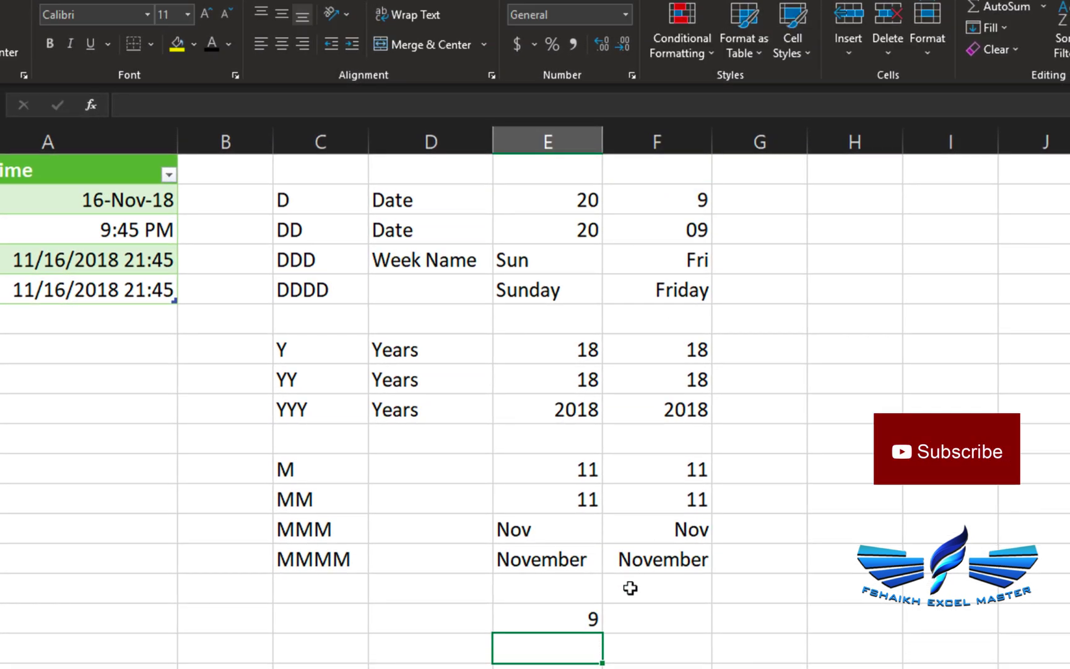
{"action": "left_click", "coordinate": [567, 614]}
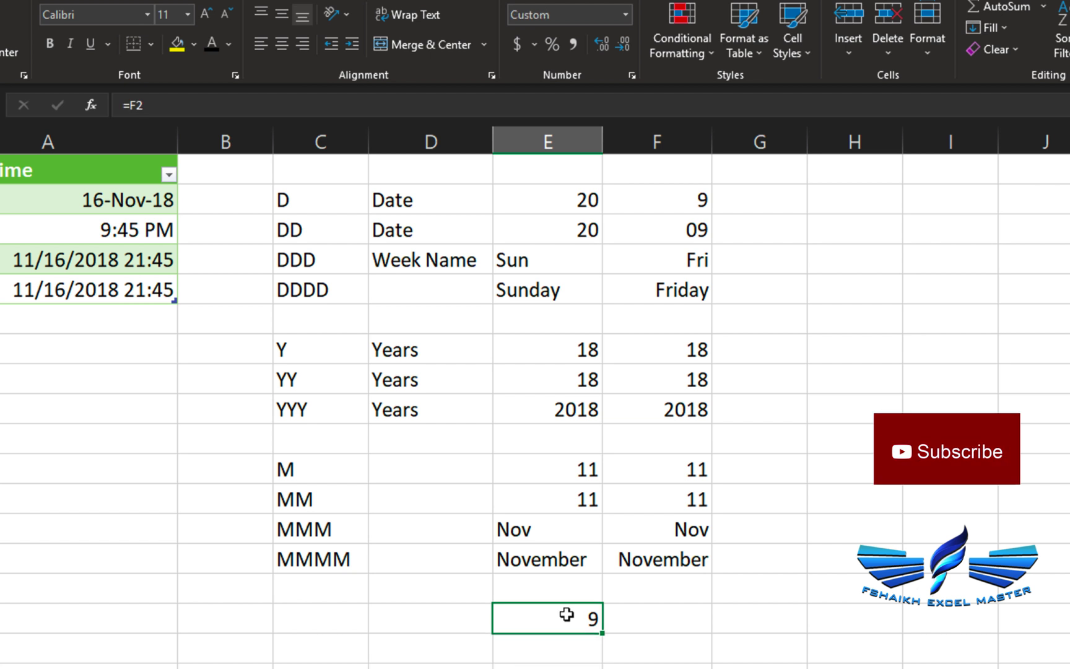
{"action": "key", "text": "ctrl+shift+3"}
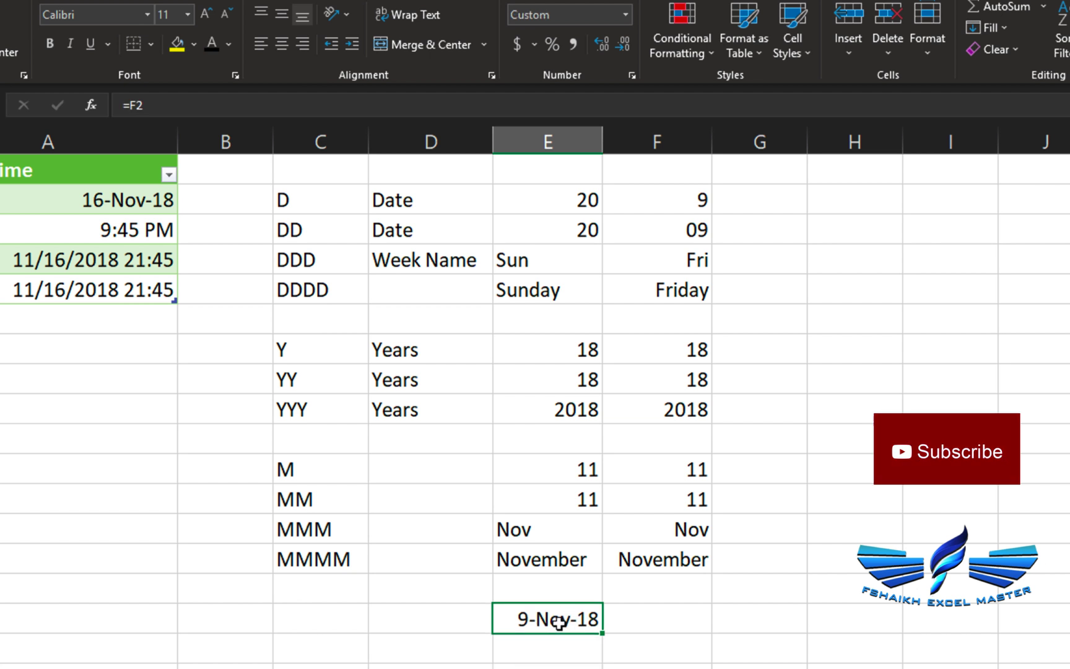
- Set the custom number format of E16 to ddd, mmmm, dd, yyy
{"action": "left_click", "coordinate": [631, 75]}
{"action": "left_click", "coordinate": [495, 296]}
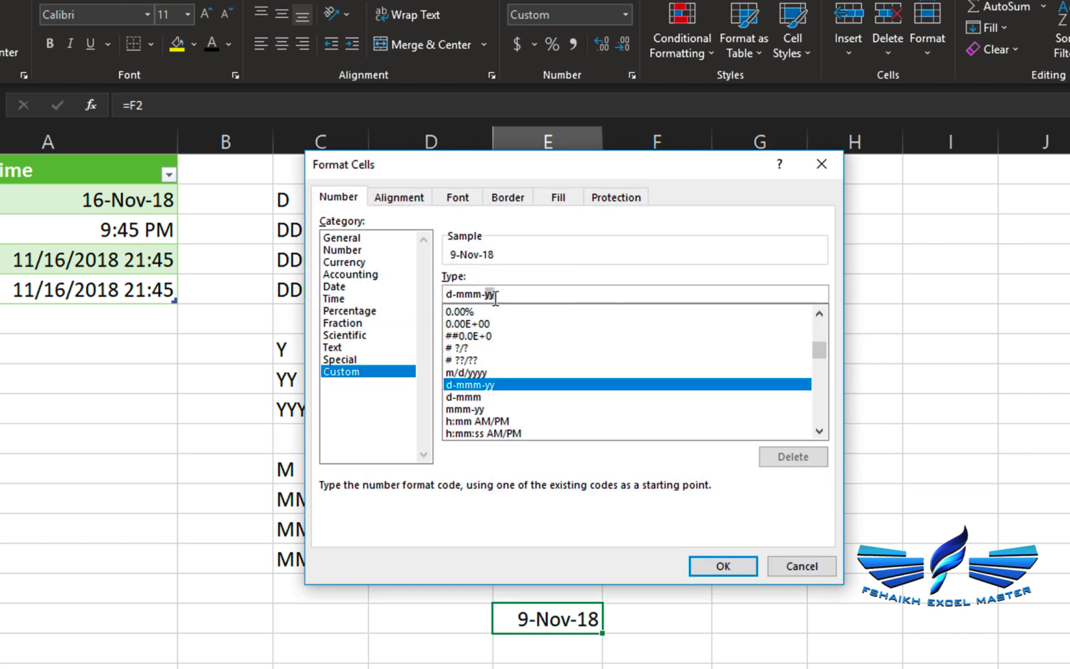
{"action": "left_click_drag", "start_coordinate": [522, 288], "coordinate": [428, 268]}
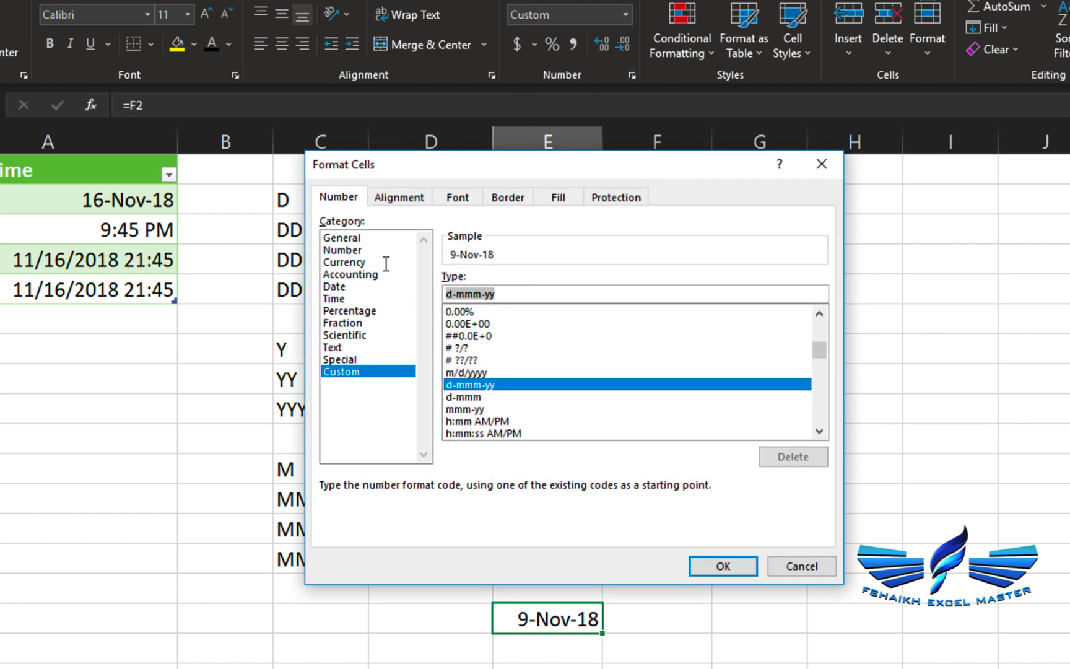
{"action": "type", "text": "mm"}
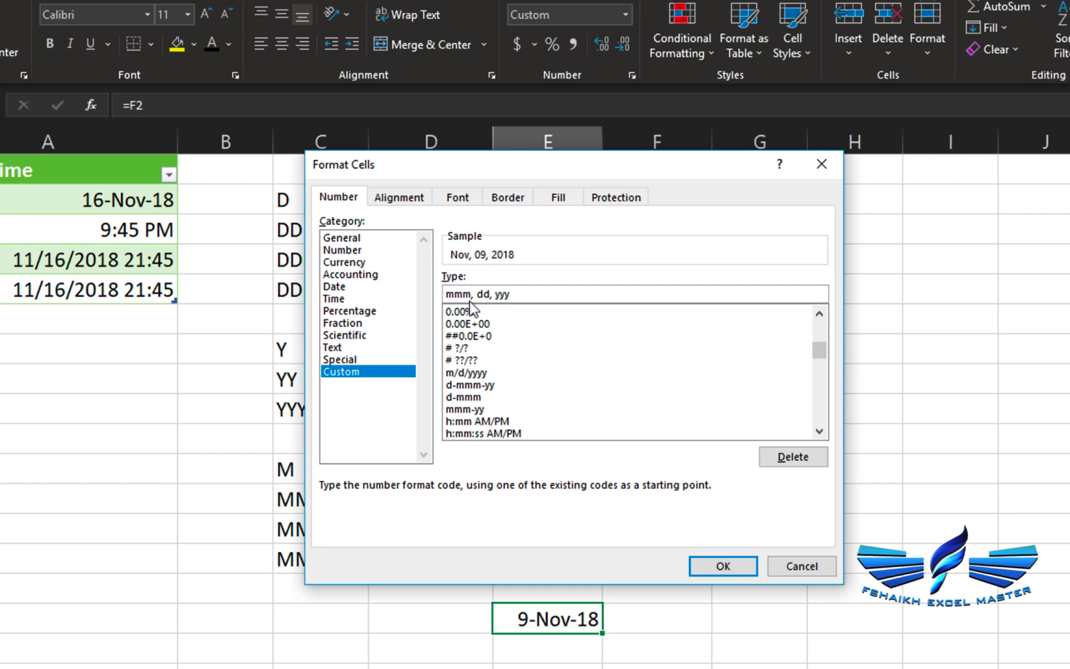
{"action": "type", "text": ", "}
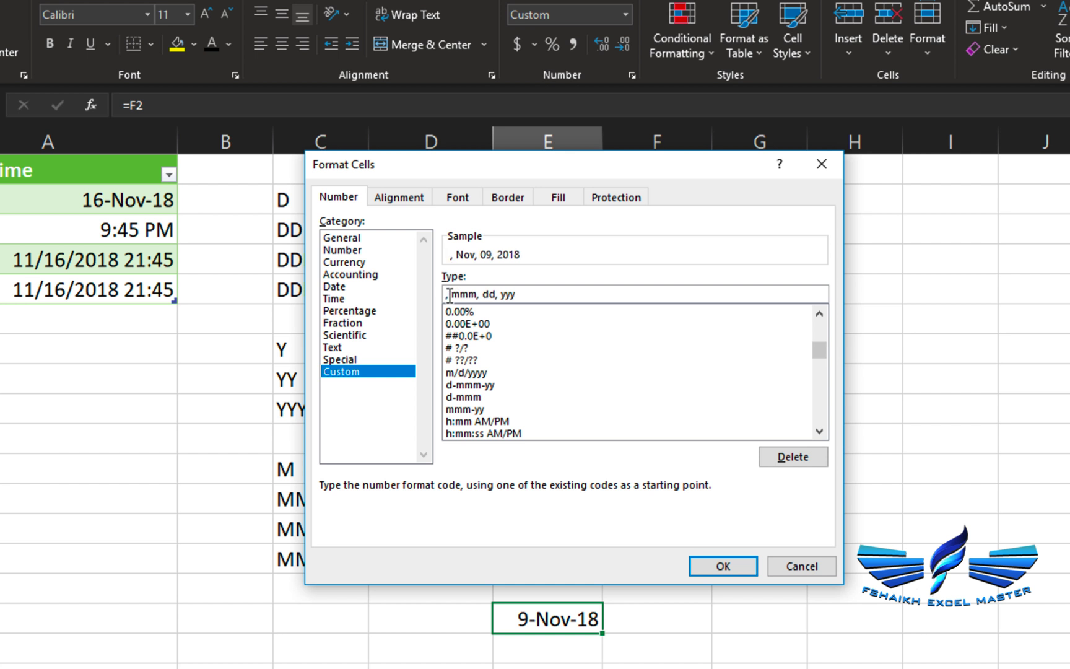
{"action": "type", "text": "dddd"}
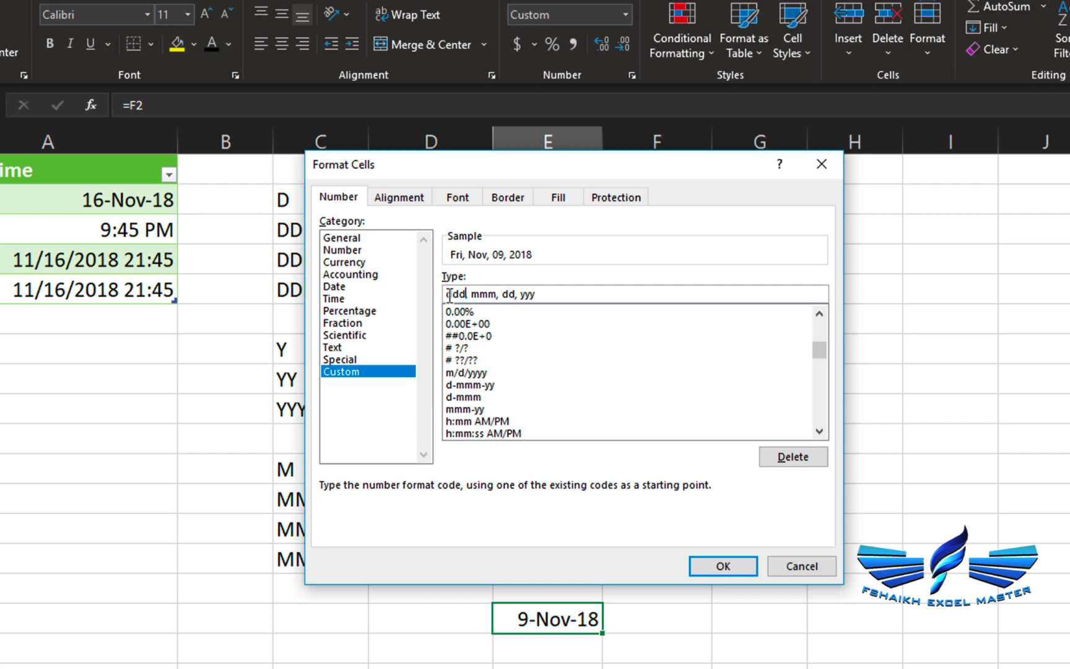
{"action": "key", "text": "BackSpace"}
{"action": "type", "text": "m"}
{"action": "key", "text": "BackSpace"}
{"action": "type", "text": "m"}
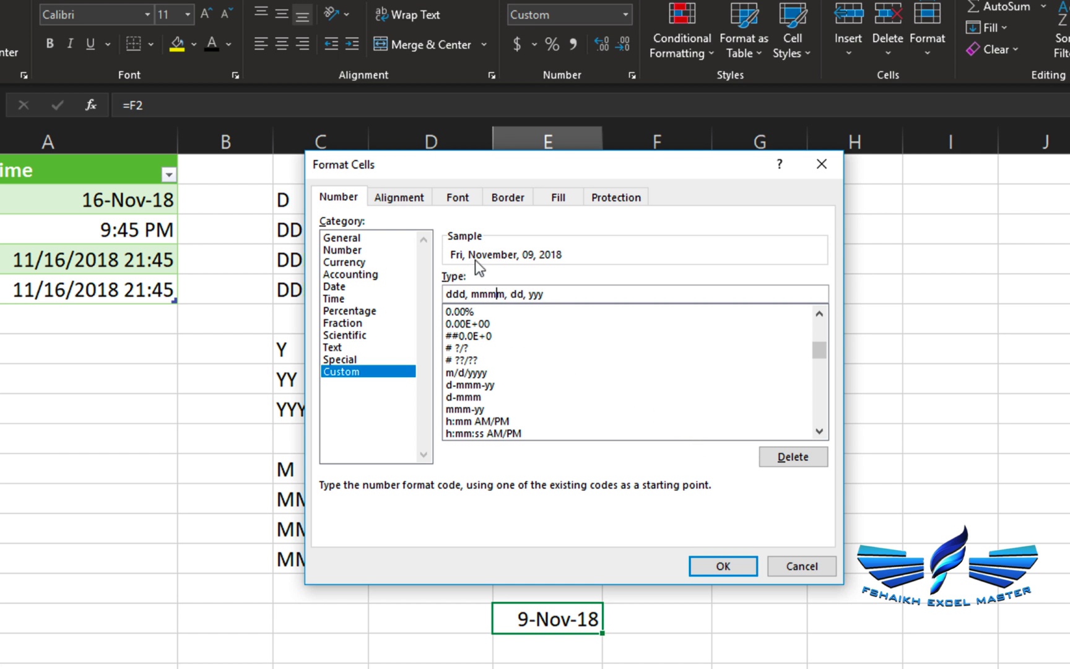
{"action": "left_click", "coordinate": [717, 565]}
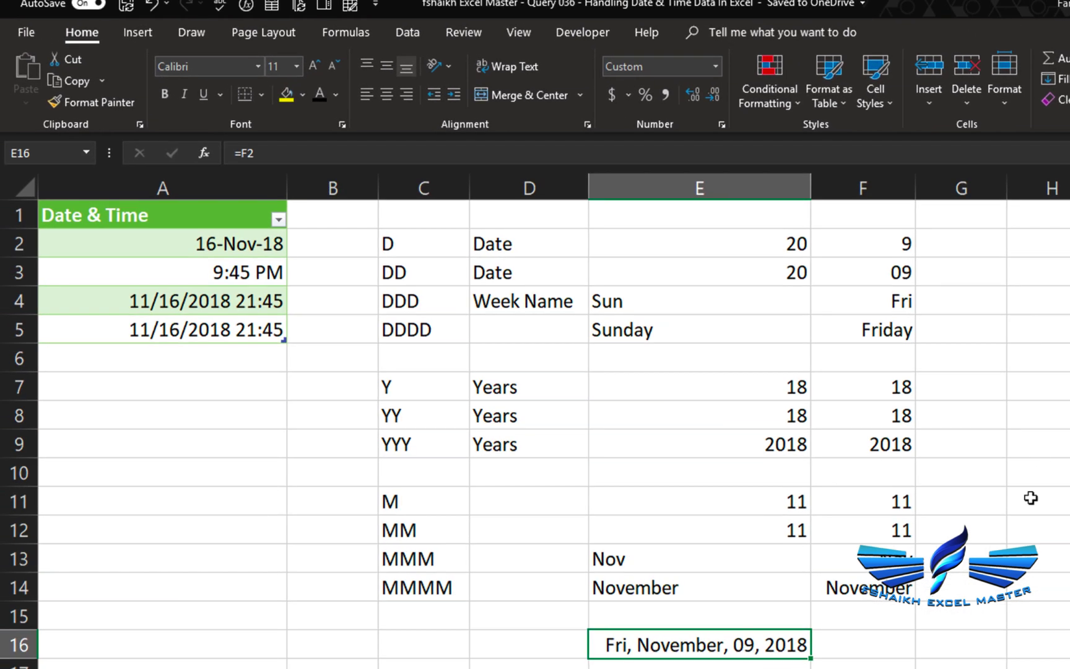
- Copy the time from A3 into A8 below the Date & Time table
{"action": "left_click", "coordinate": [1038, 242]}
{"action": "left_click", "coordinate": [243, 270]}
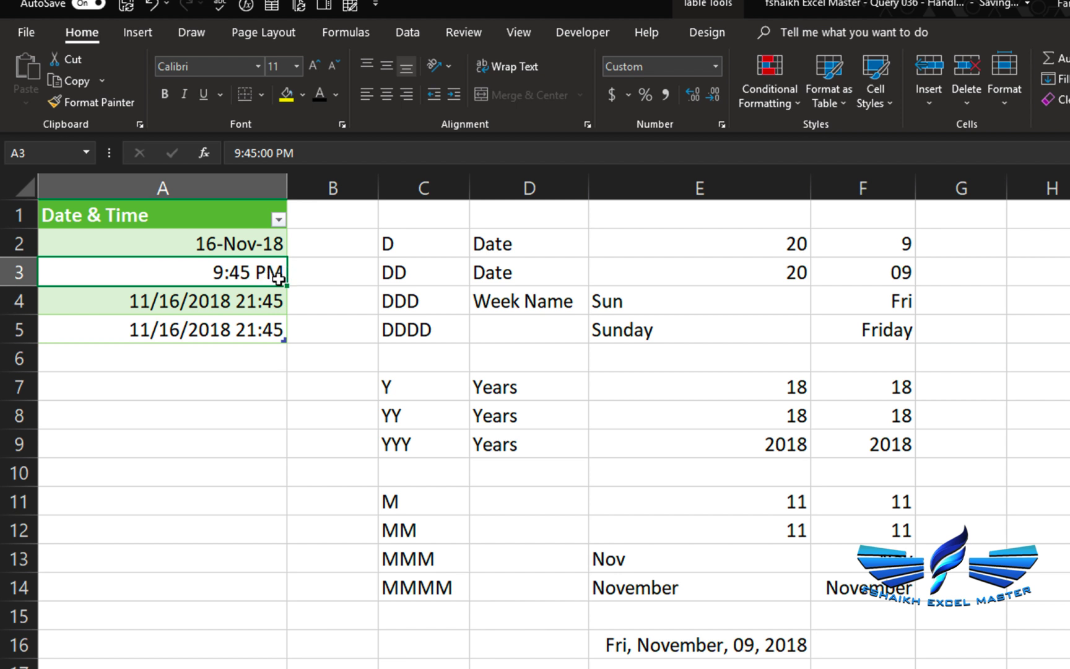
{"action": "key", "text": "ctrl+c"}
{"action": "left_click", "coordinate": [210, 390]}
{"action": "key", "text": "ctrl+v"}
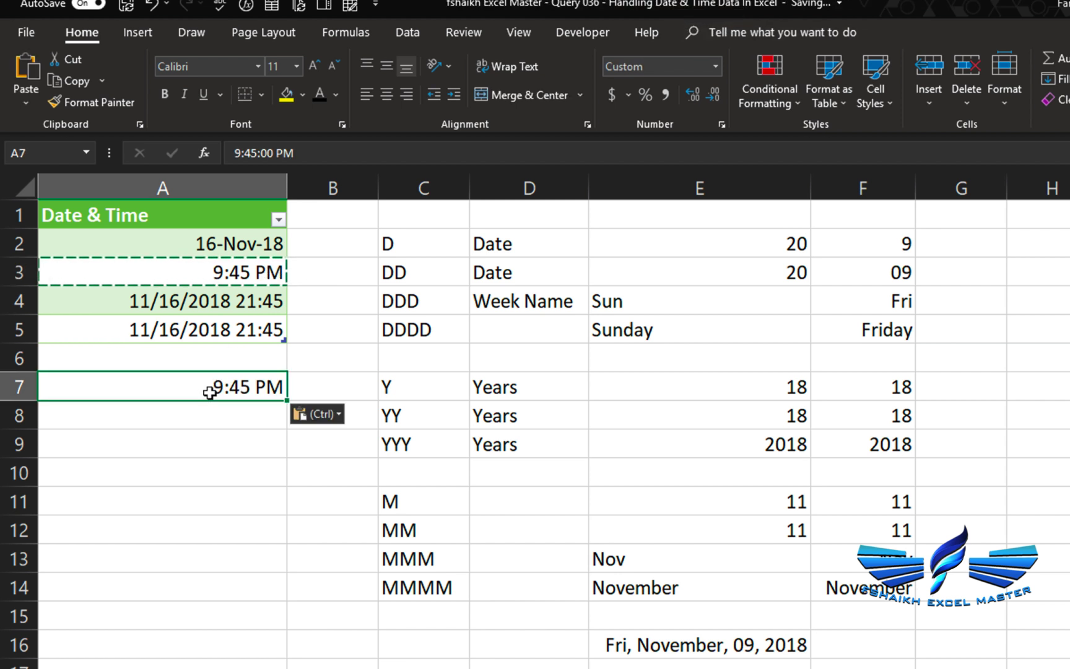
{"action": "key", "text": "Escape"}
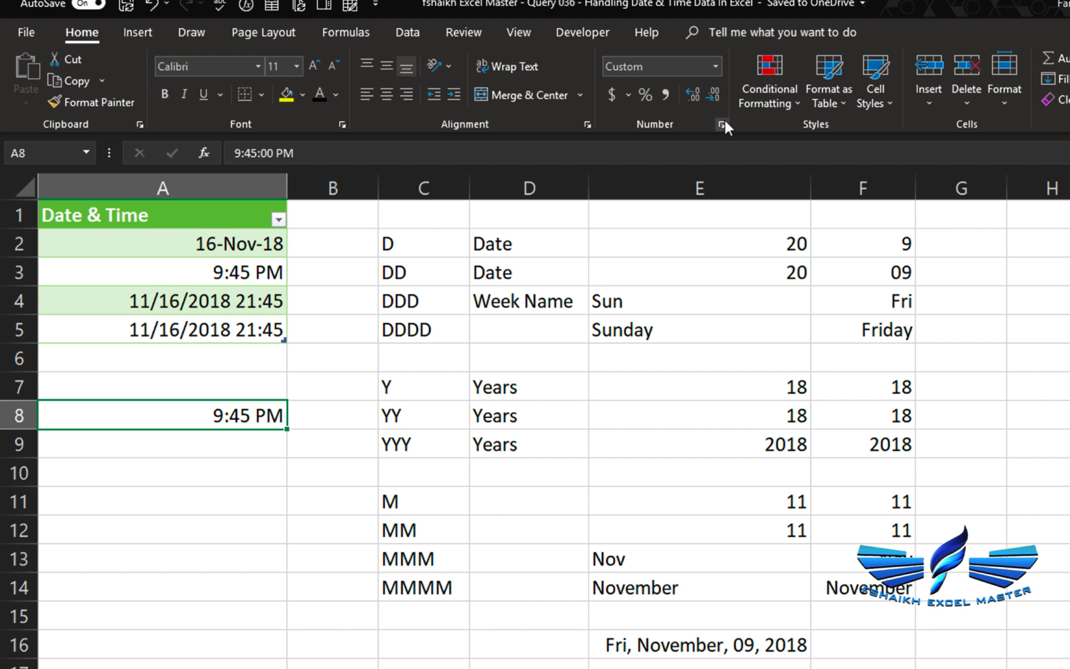
- Open the custom number format of A8 and replace its code with hh:mm am/pm
{"action": "left_click", "coordinate": [723, 123]}
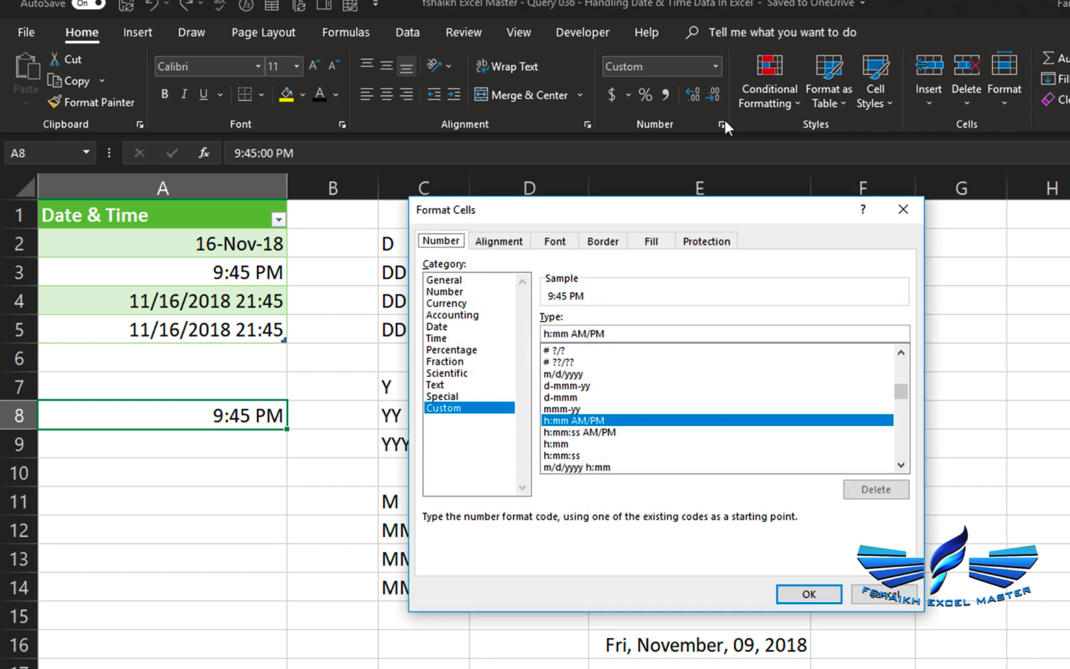
{"action": "double_click", "coordinate": [642, 333]}
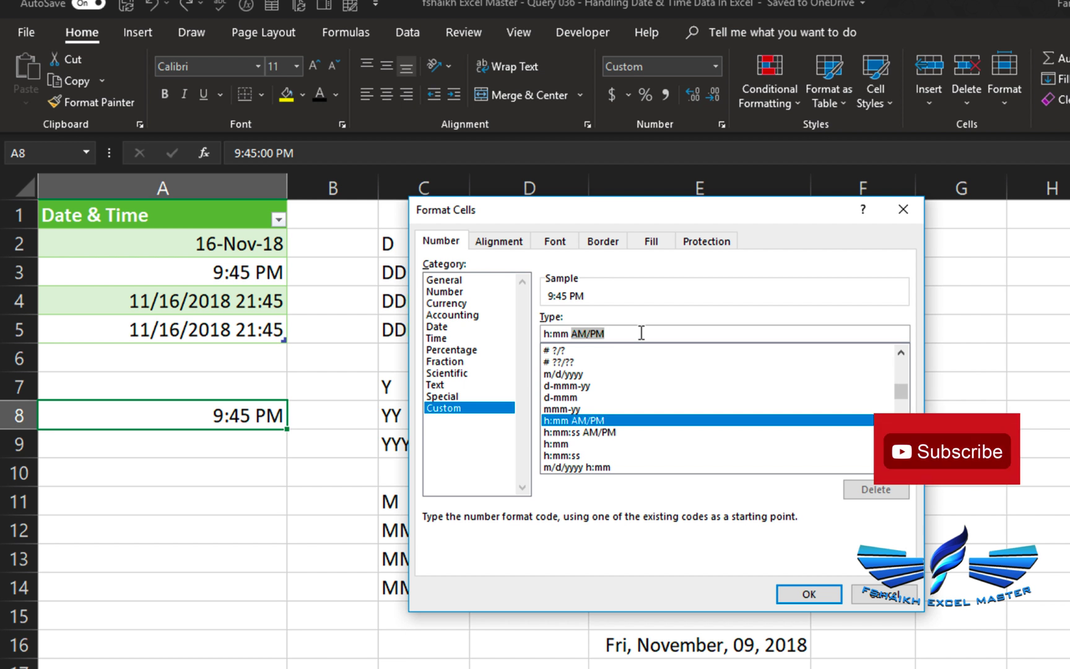
{"action": "key", "text": "BackSpace"}
{"action": "key", "text": "BackSpace"}
{"action": "key", "text": "BackSpace"}
{"action": "key", "text": "BackSpace"}
{"action": "key", "text": "BackSpace"}
{"action": "key", "text": "BackSpace"}
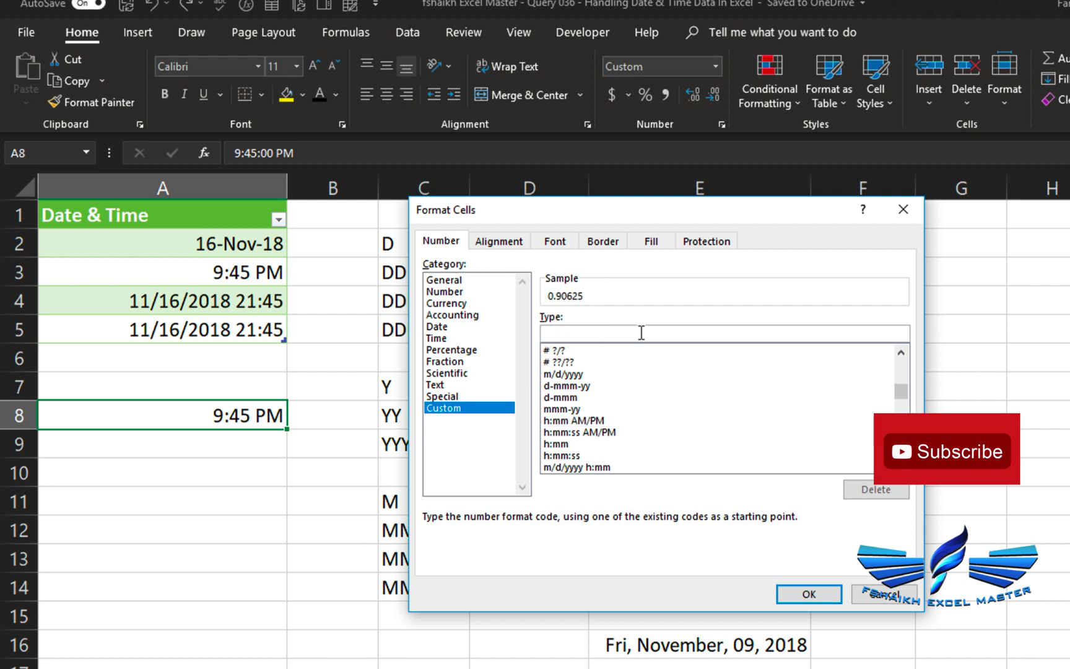
{"action": "type", "text": "h"}
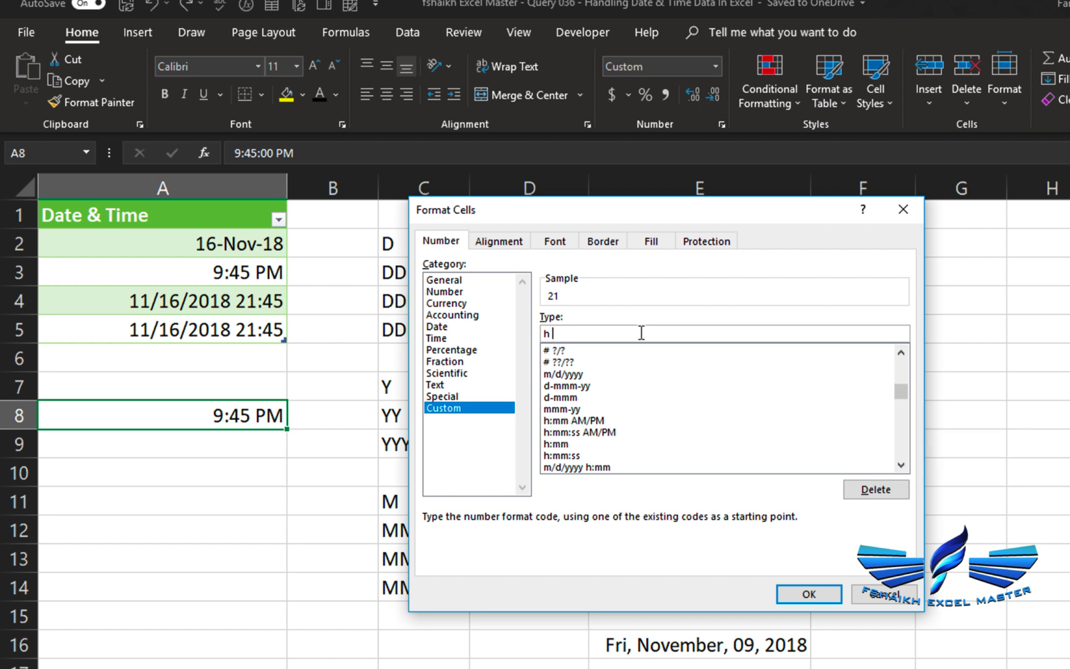
{"action": "type", "text": "h:mm am/pm"}
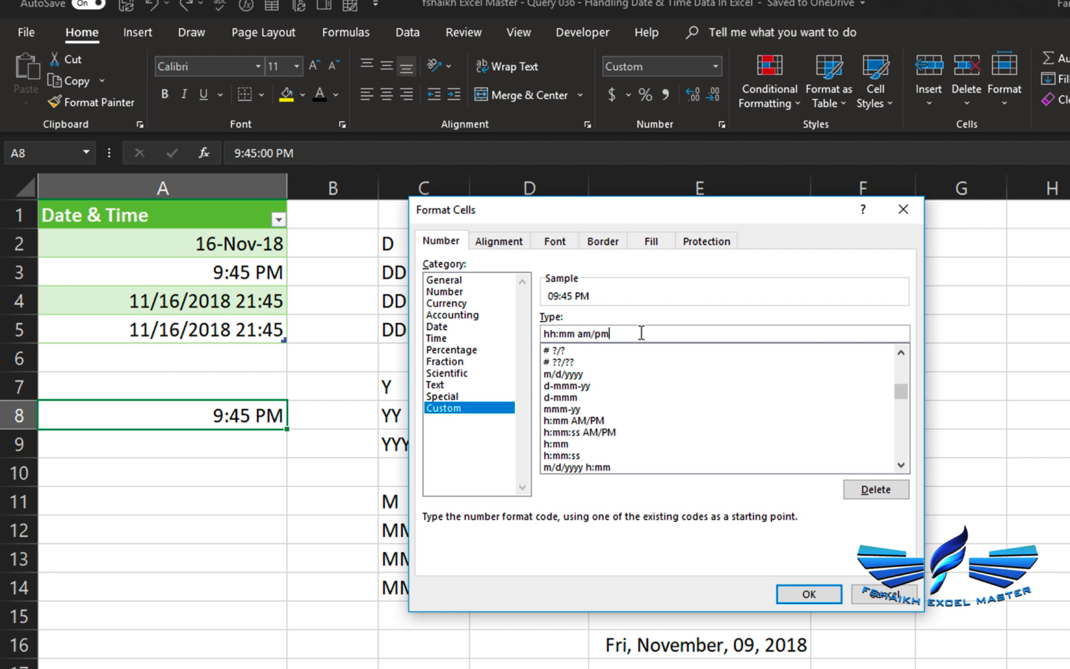
- Try a single h as the hour code in A8's format, and change it back to hh
{"action": "left_click", "coordinate": [550, 333]}
{"action": "key", "text": "BackSpace"}
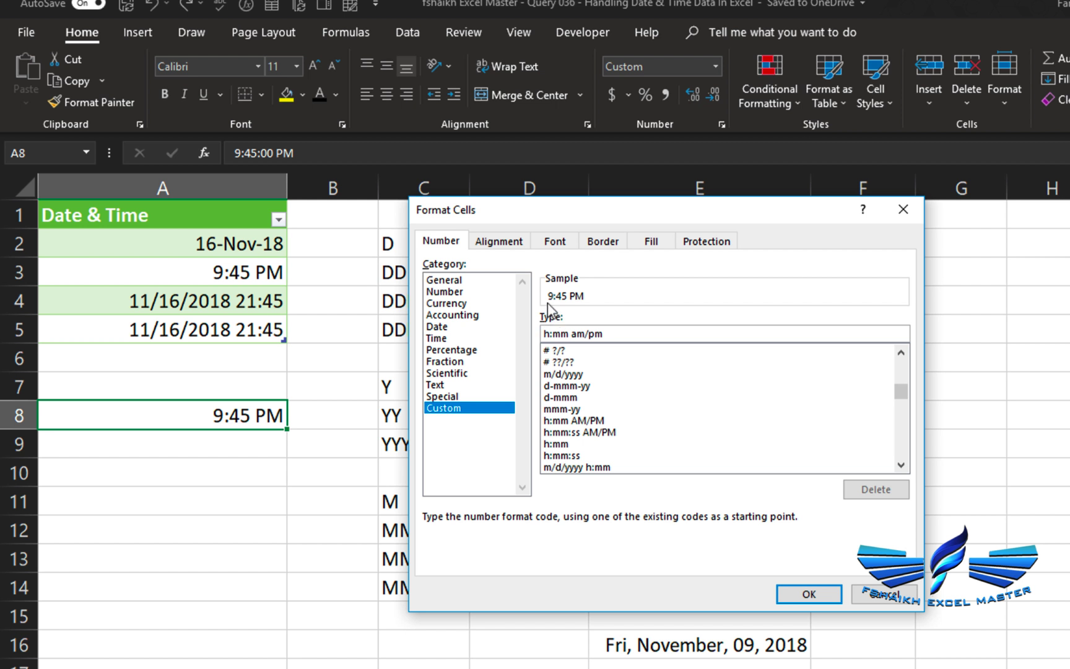
{"action": "type", "text": "h"}
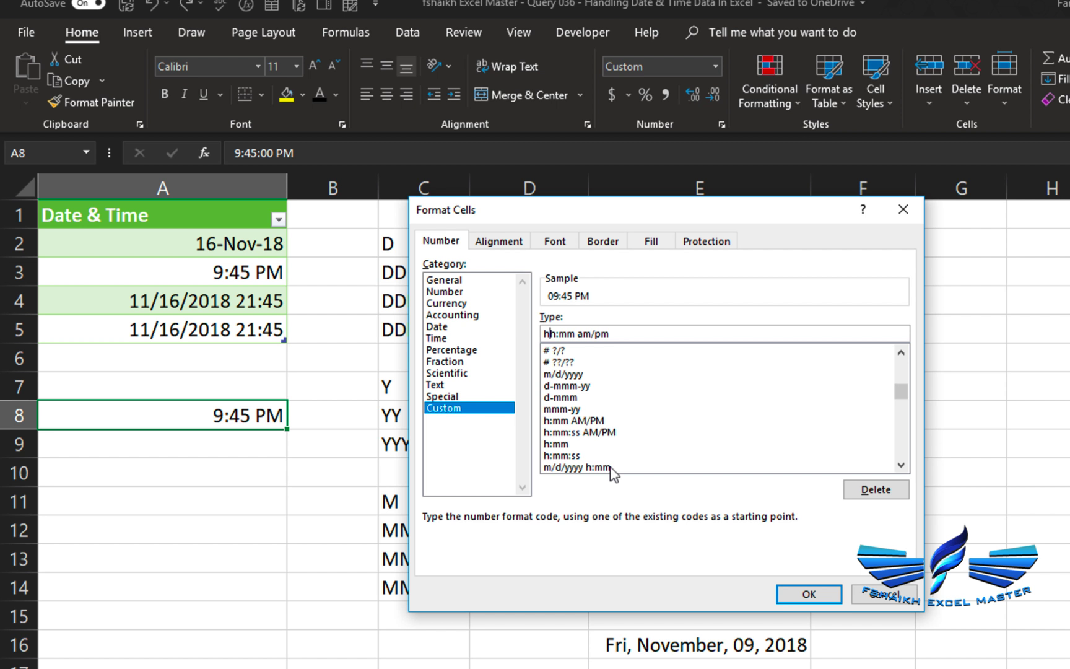
- Enclose the hour code in square brackets so A8's format code reads [hh]:mm am/pm
{"action": "left_click", "coordinate": [544, 333]}
{"action": "type", "text": "["}
{"action": "key", "text": "Right"}
{"action": "key", "text": "Right"}
{"action": "type", "text": "]"}
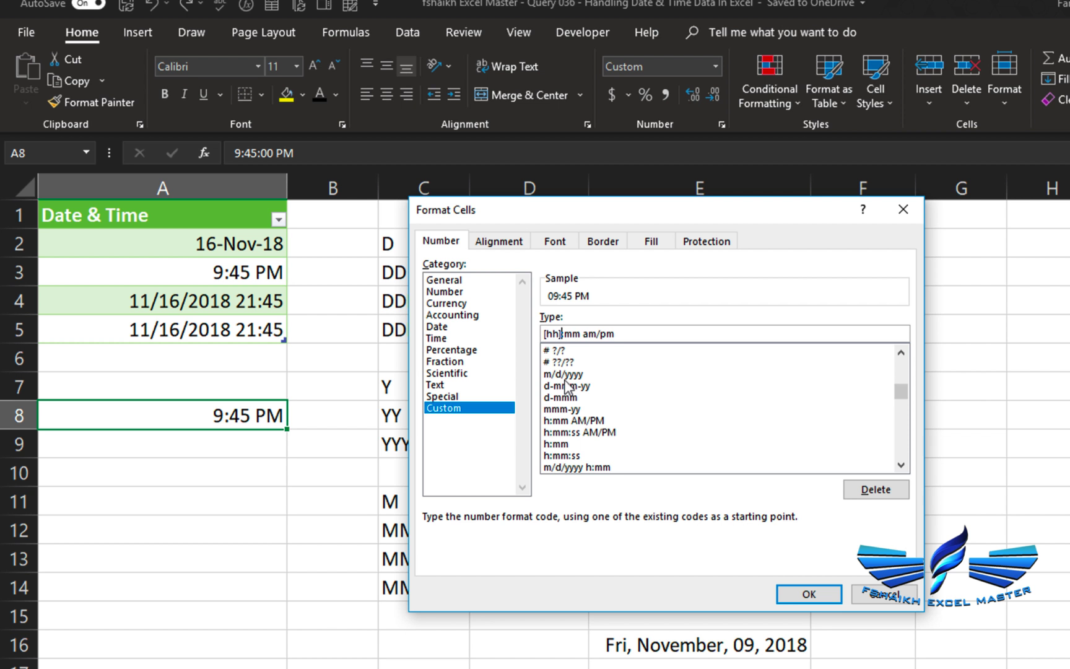
- Replace the whole custom format code for A8 with [mm] to express the time in total minutes
{"action": "left_click_drag", "start_coordinate": [615, 333], "coordinate": [491, 338]}
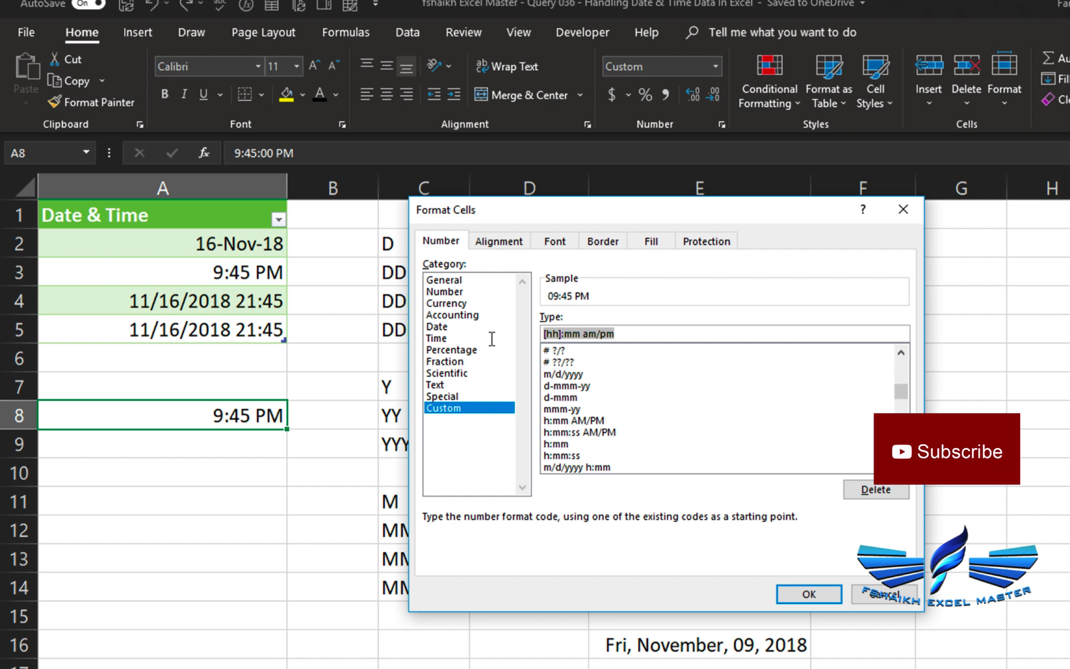
{"action": "type", "text": "mm"}
{"action": "key", "text": "BackSpace"}
{"action": "key", "text": "BackSpace"}
{"action": "type", "text": "[mm]"}
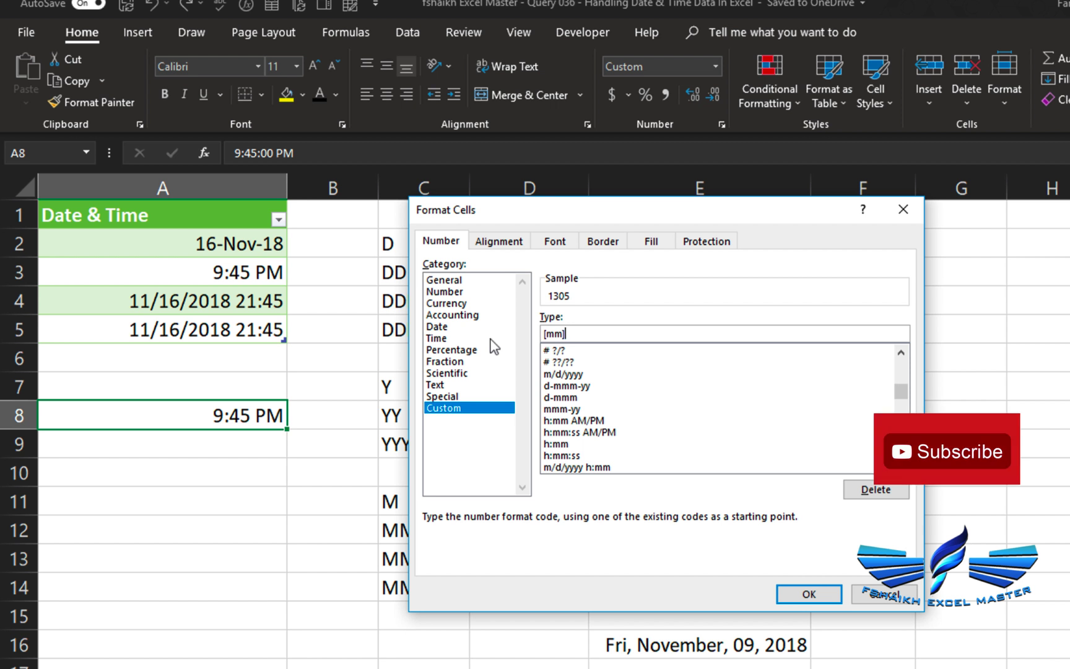